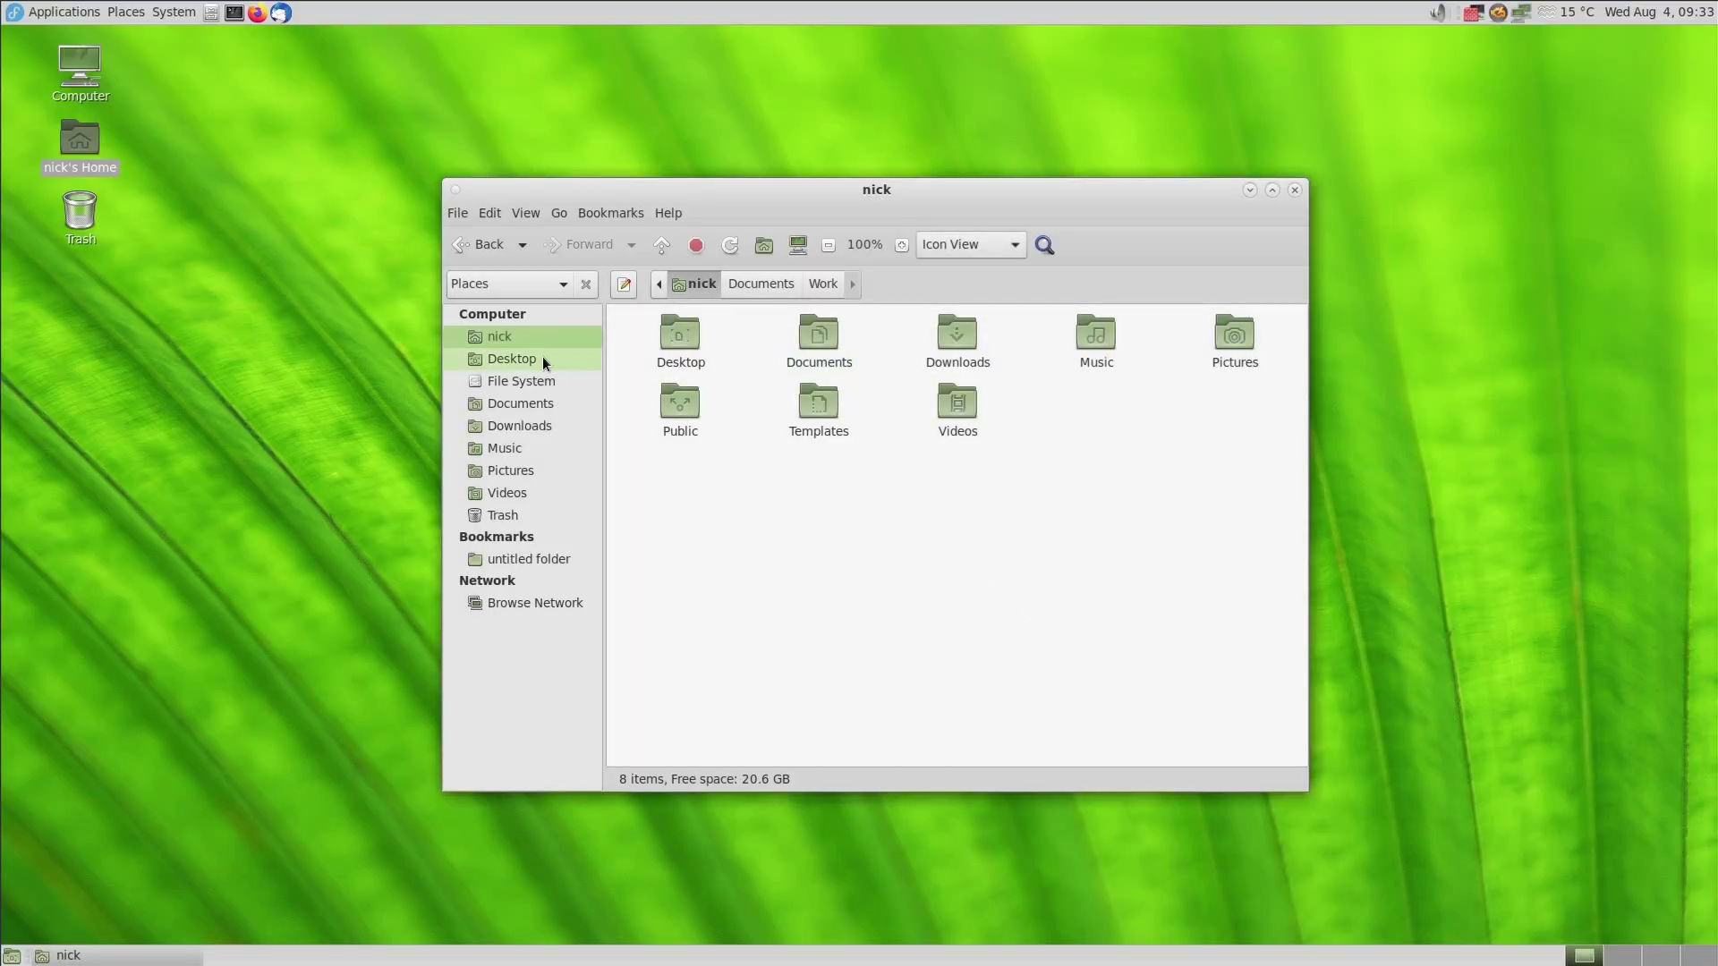
Open the root file system in a new tab and switch between the home and root tabs.
right_click(519, 383)
left_click(603, 420)
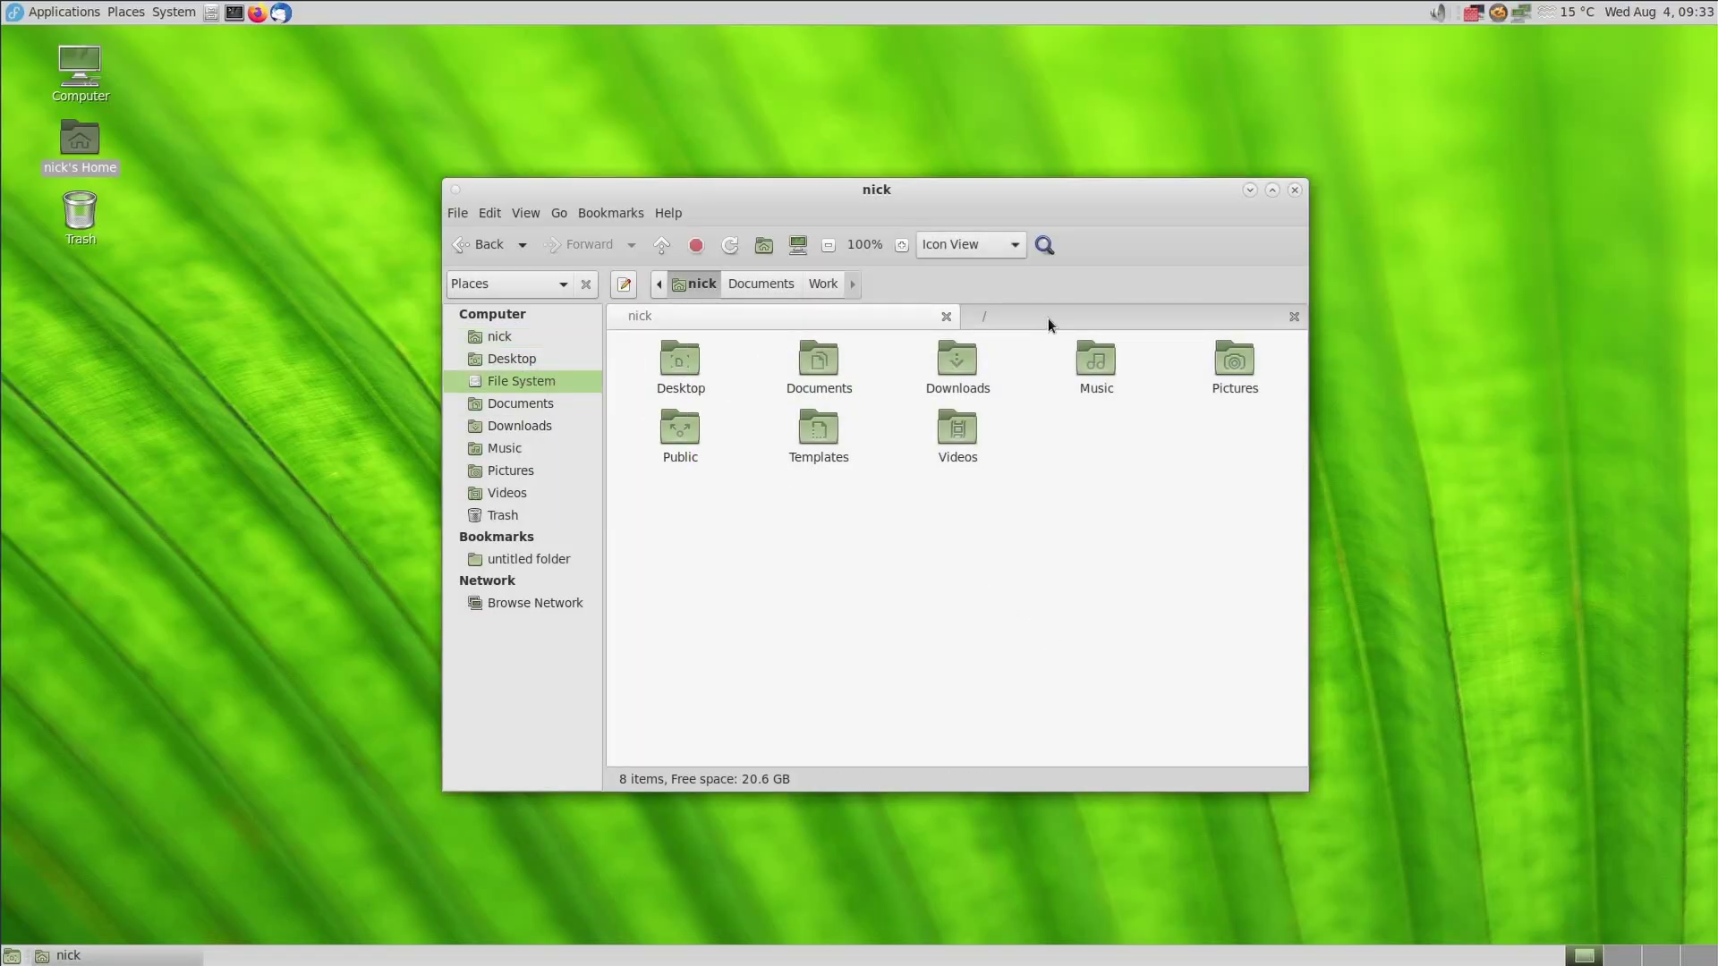
left_click(1049, 319)
left_click(813, 319)
left_click(1052, 318)
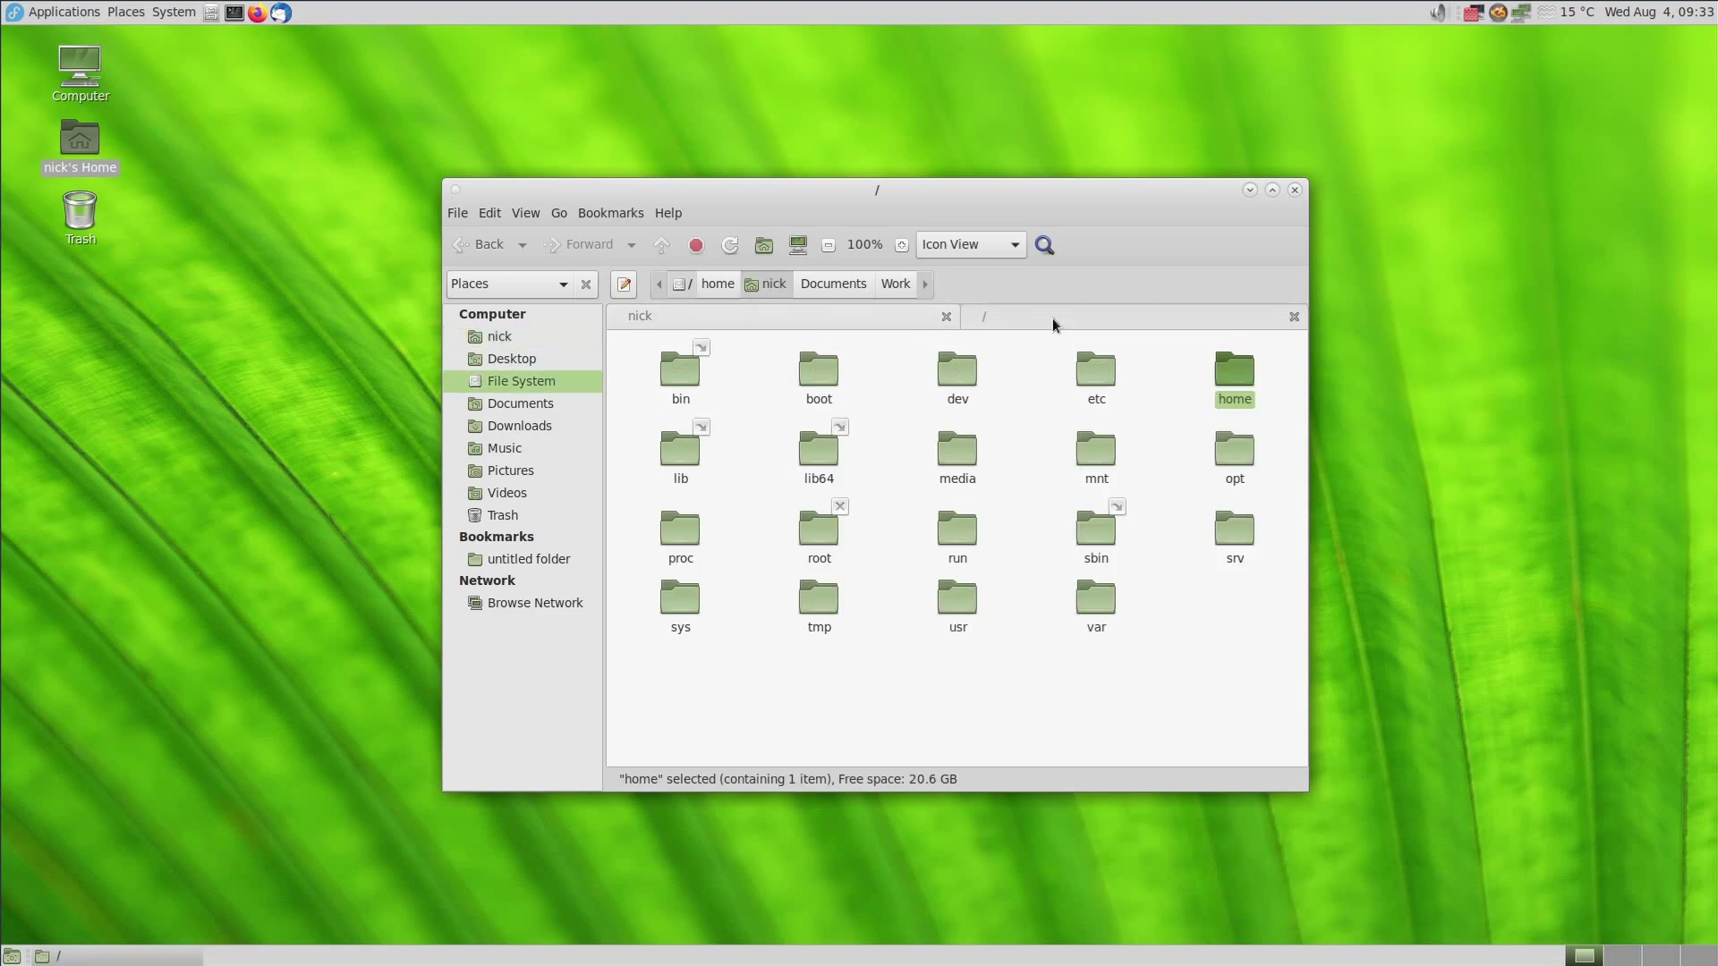
left_click(818, 320)
left_click(1056, 320)
Show the root folders as a detailed list with home expanded, then in compact view.
left_click(979, 250)
left_click(973, 272)
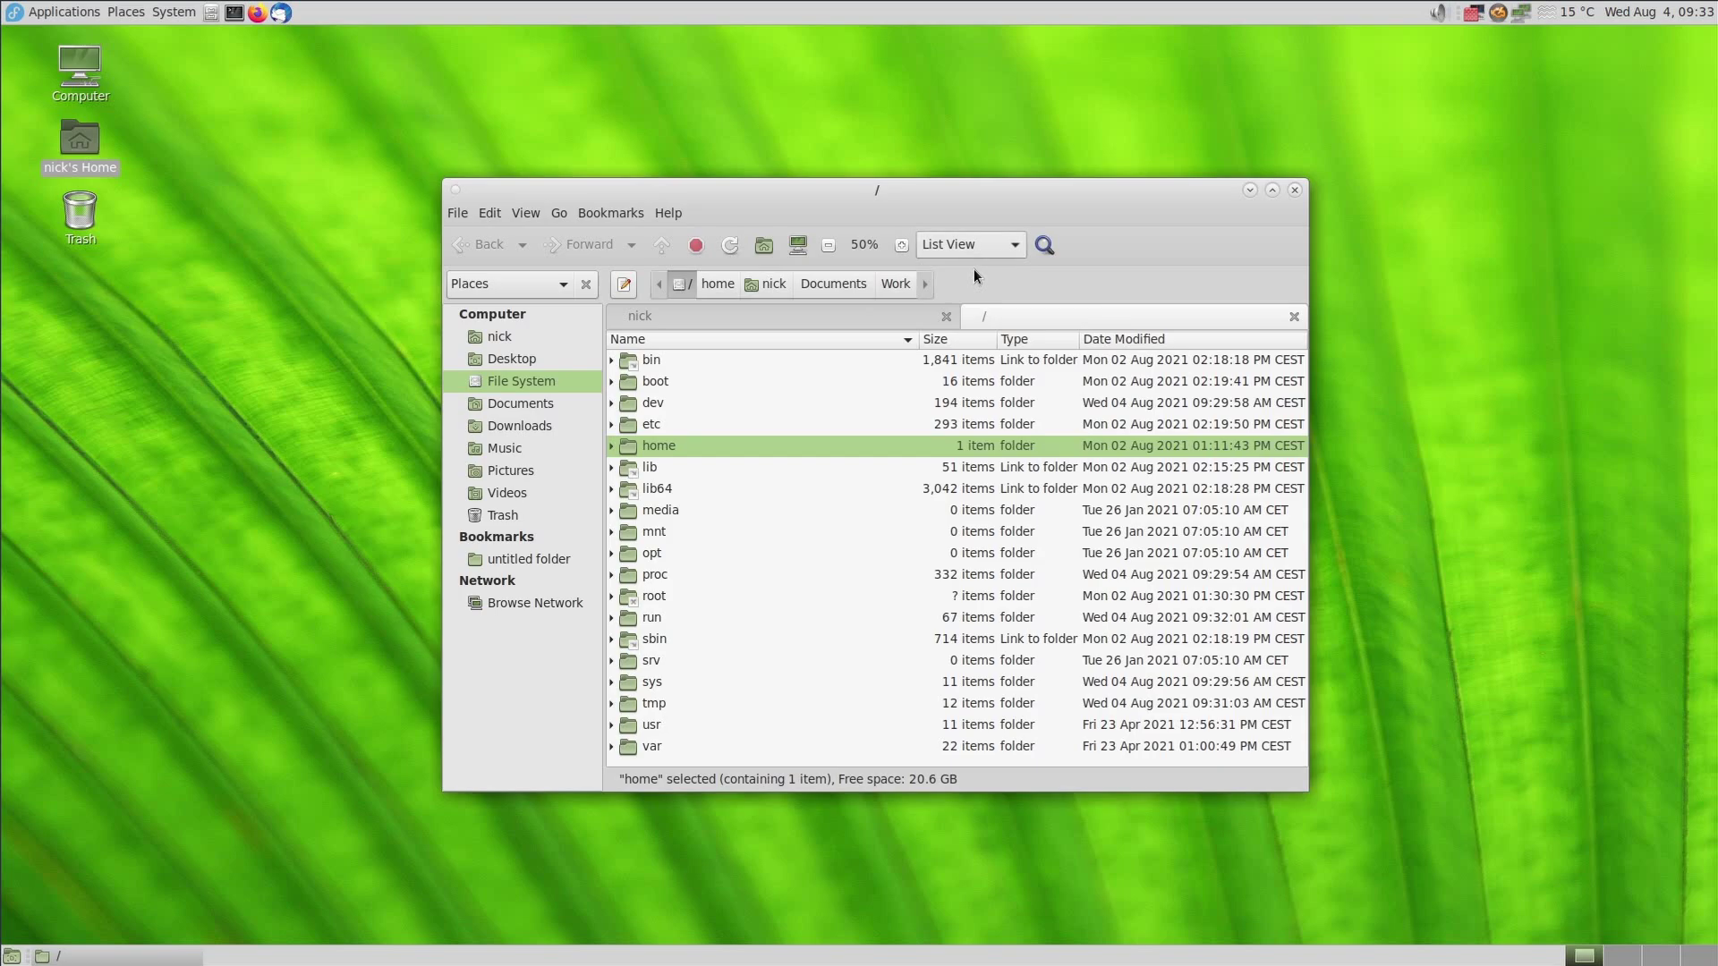
left_click(613, 446)
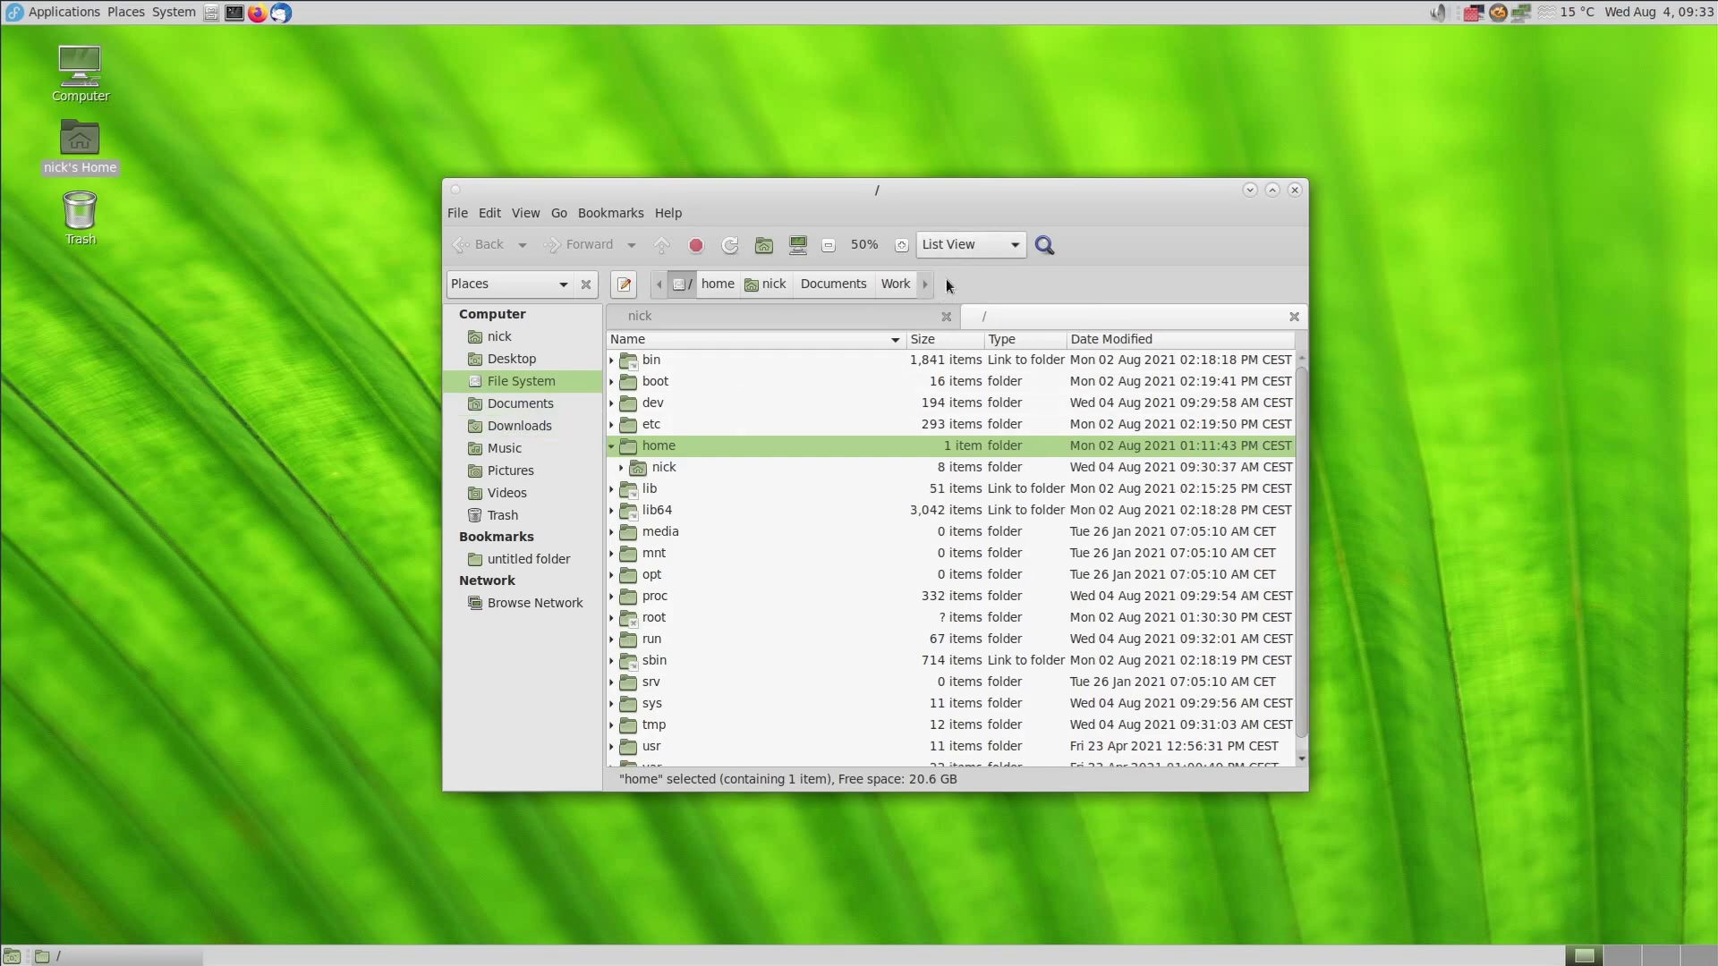
left_click(962, 273)
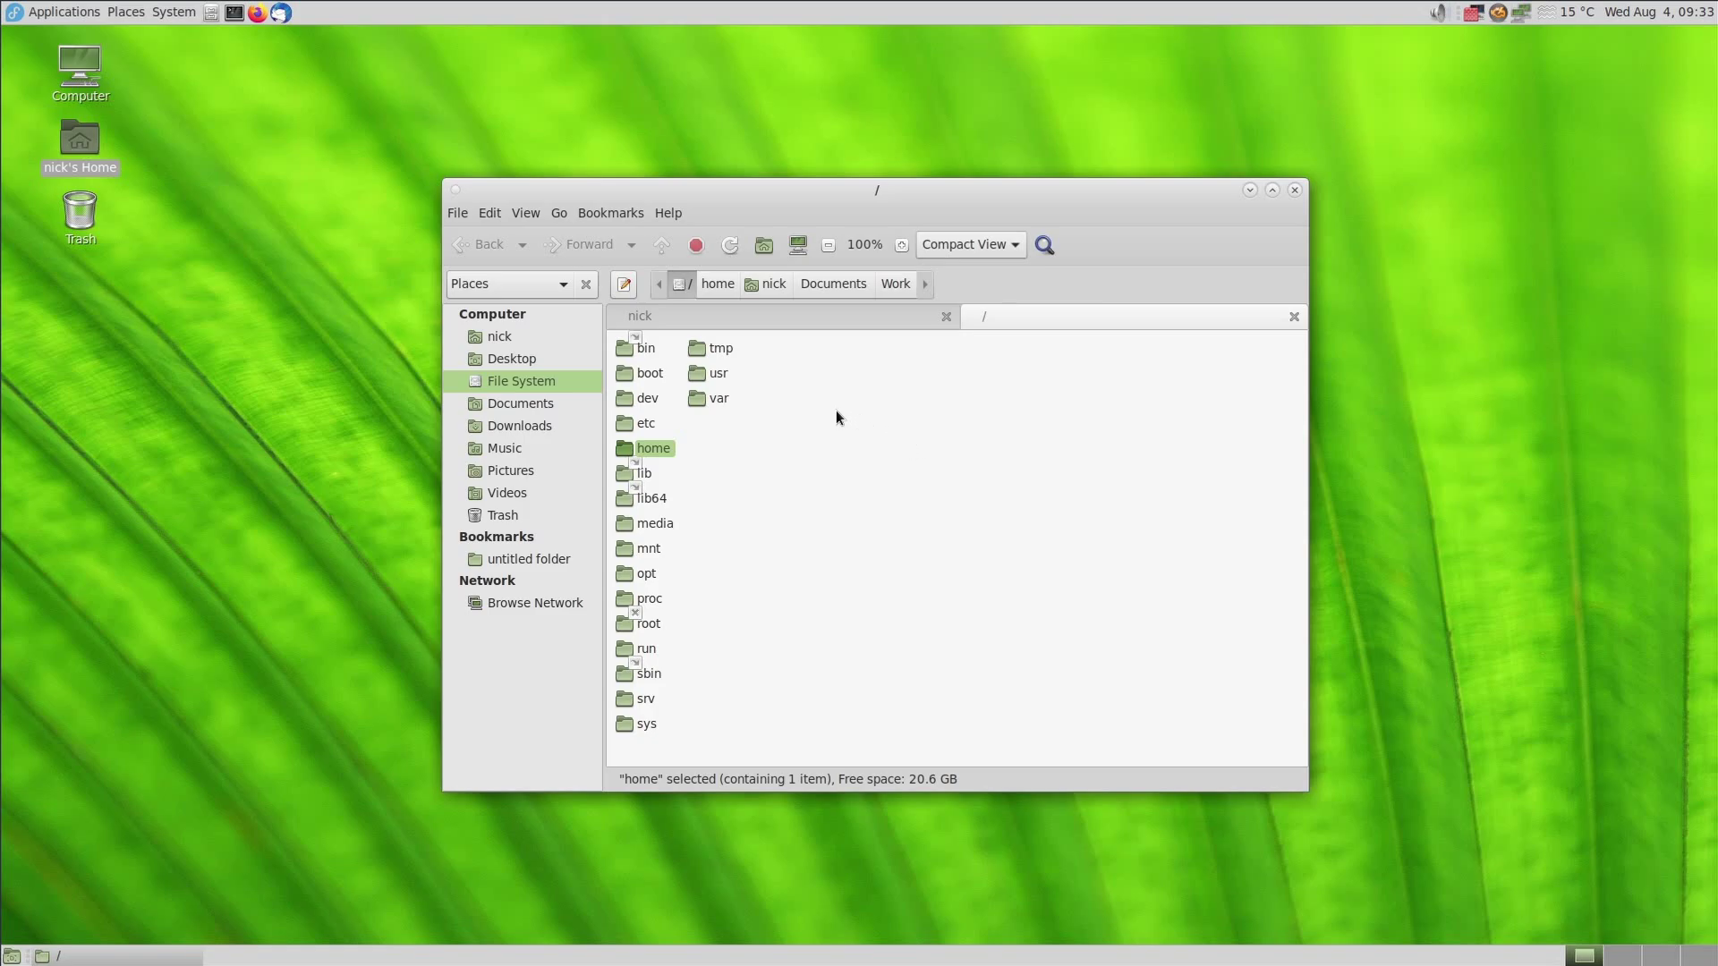
Switch the side pane between folder information, a tree with Downloads and Work expanded, and history.
left_click(534, 283)
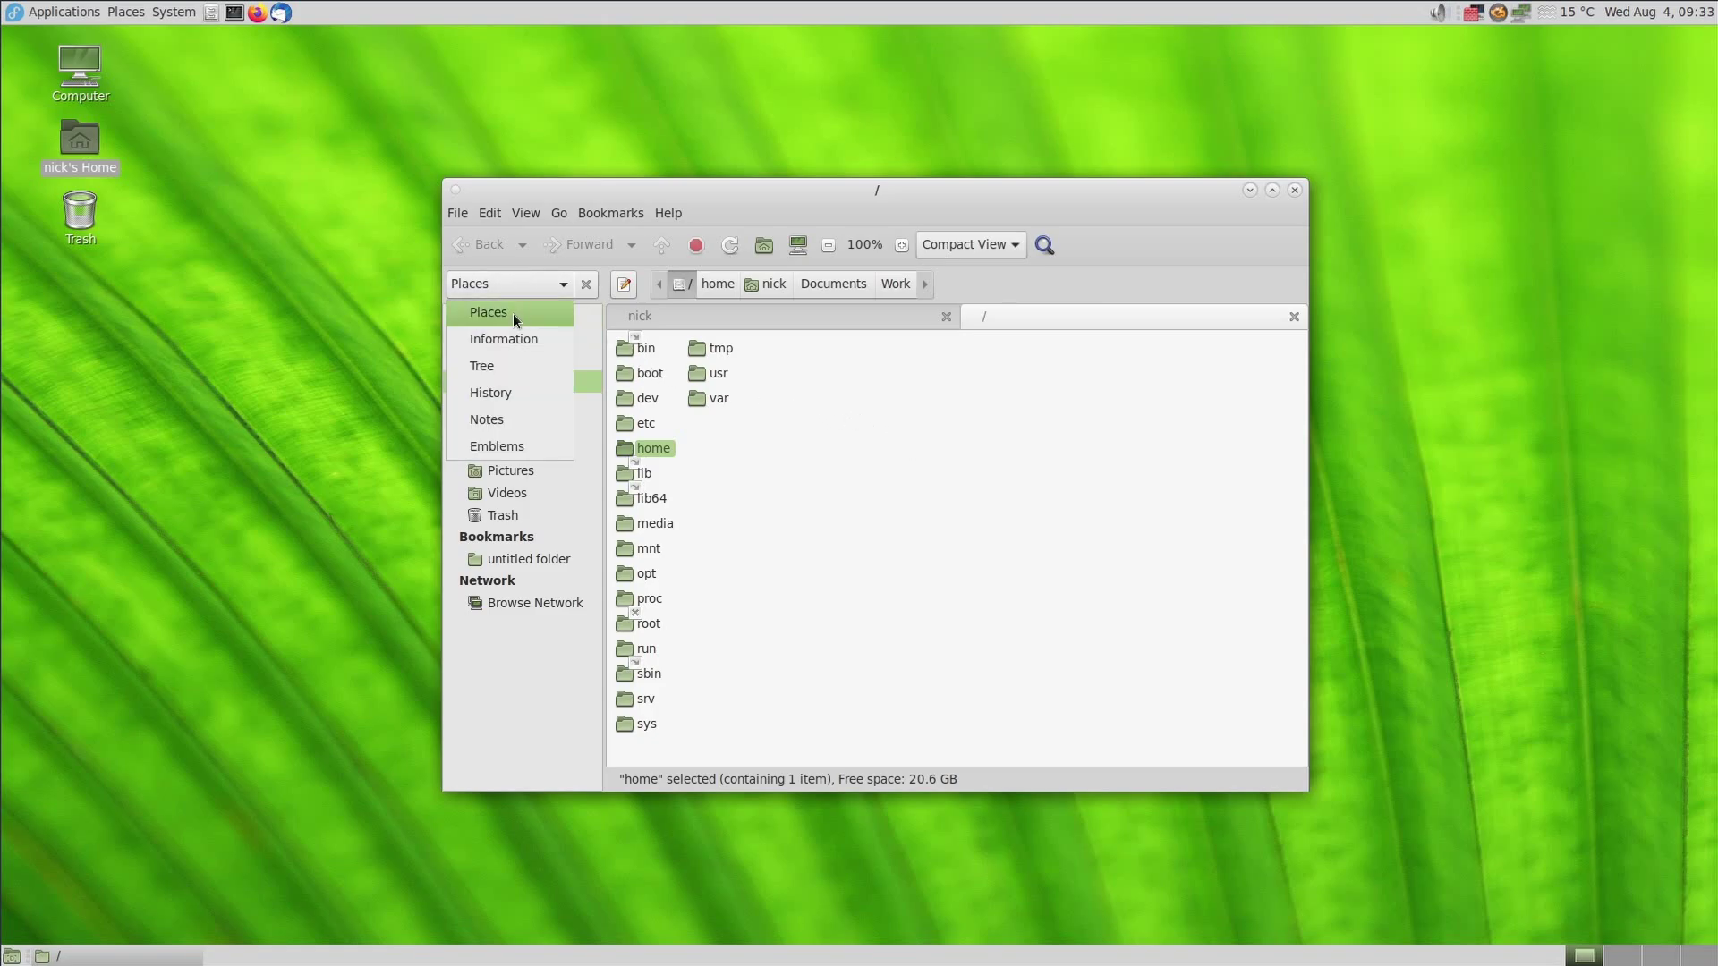
left_click(504, 340)
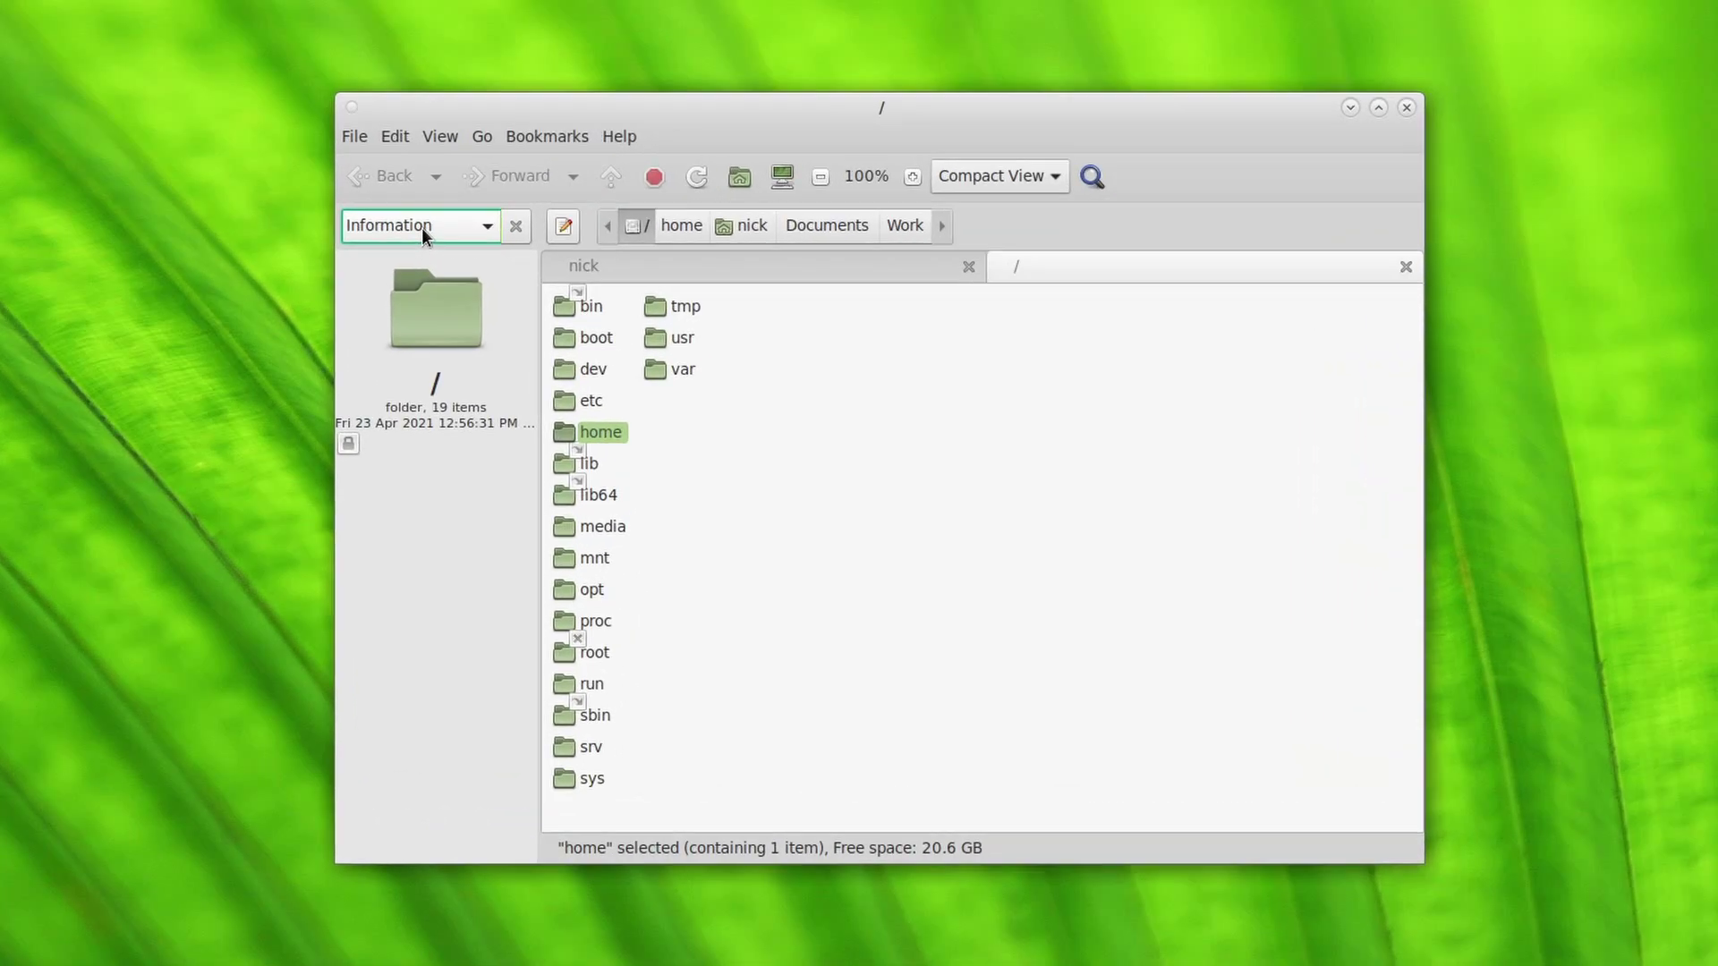
left_click(421, 227)
left_click(422, 330)
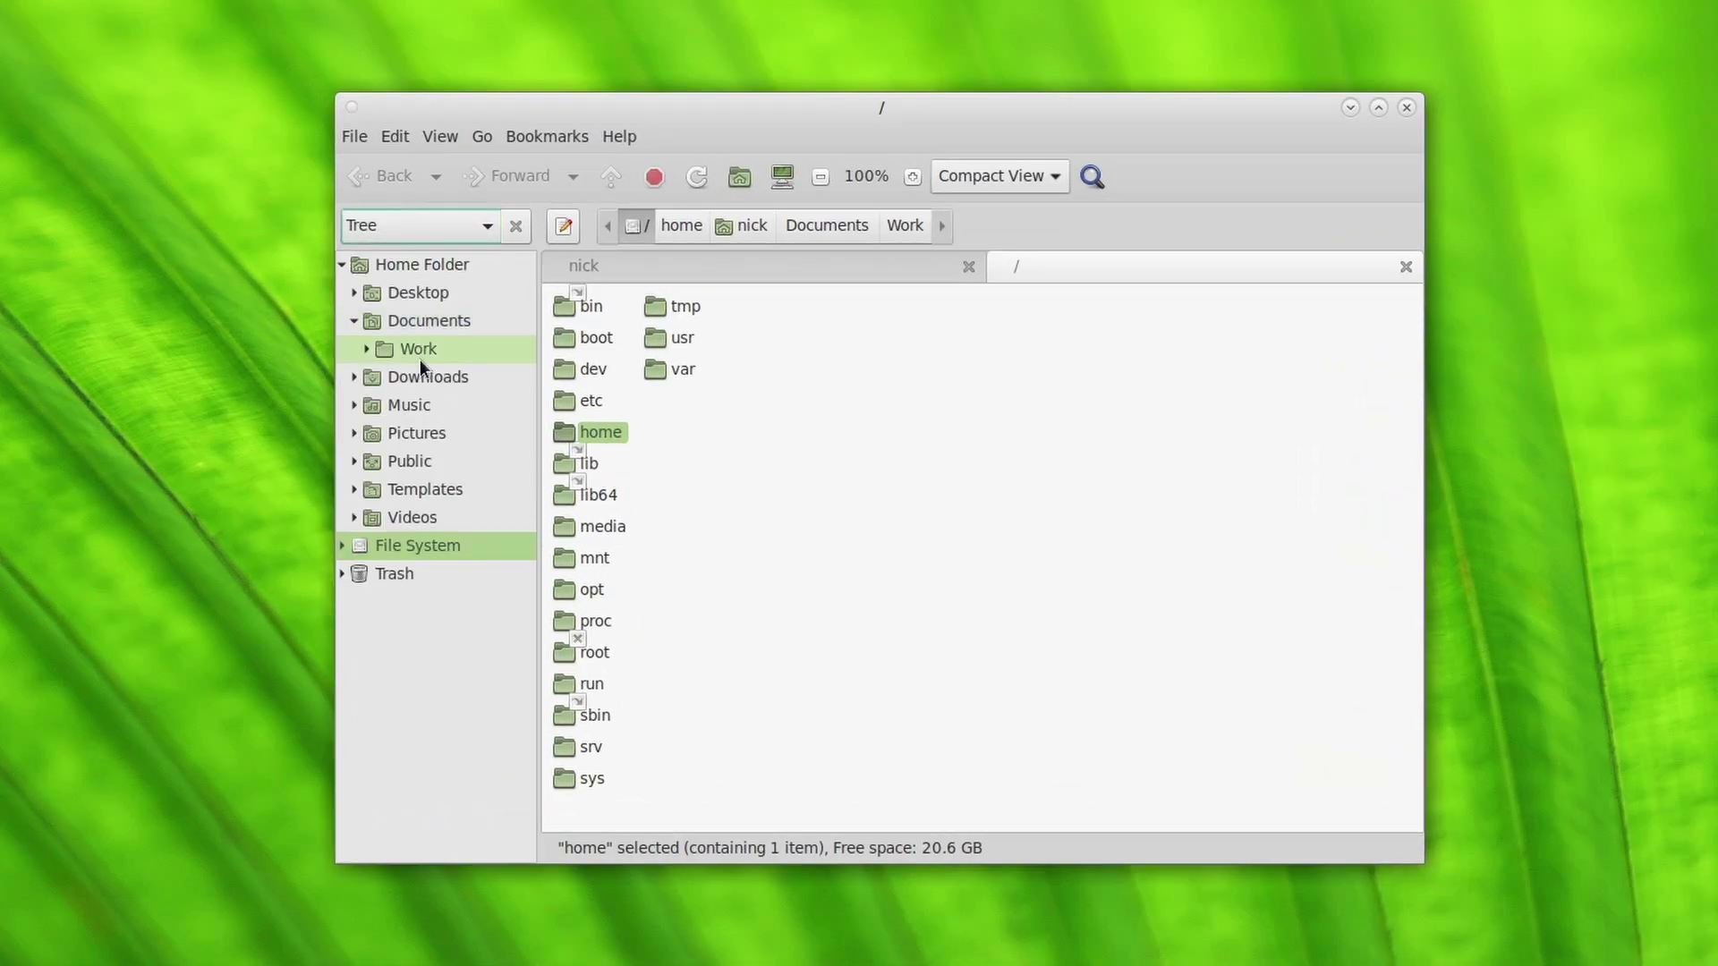
left_click(353, 377)
left_click(366, 406)
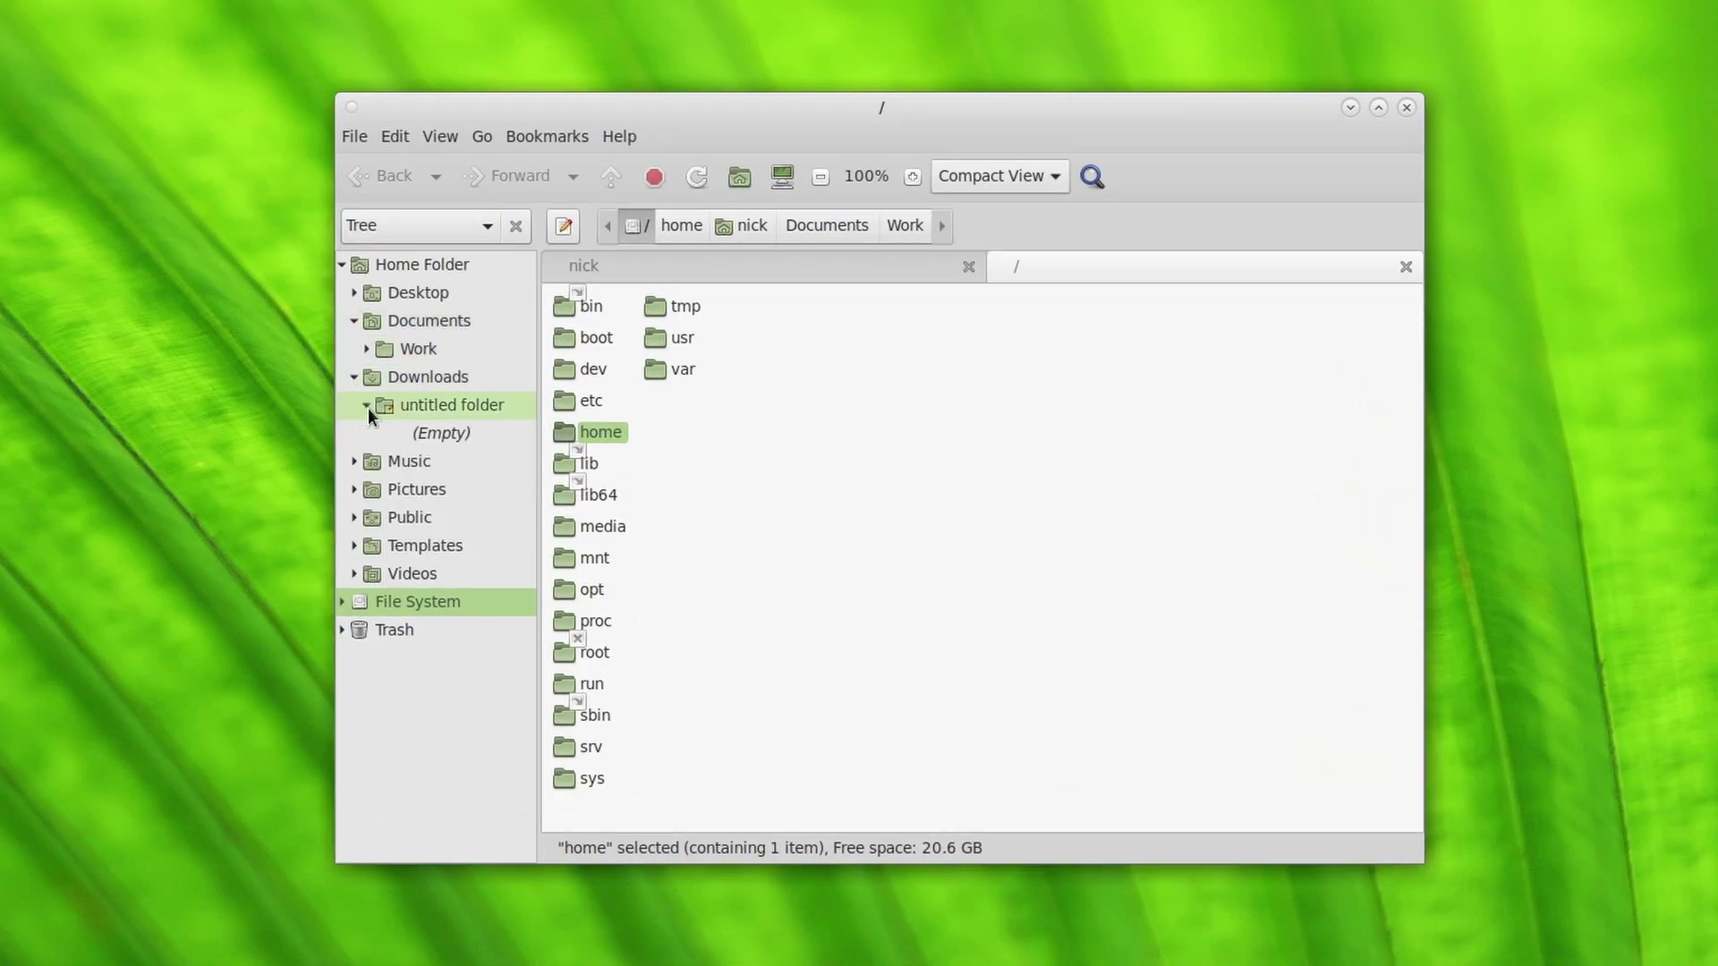
left_click(366, 350)
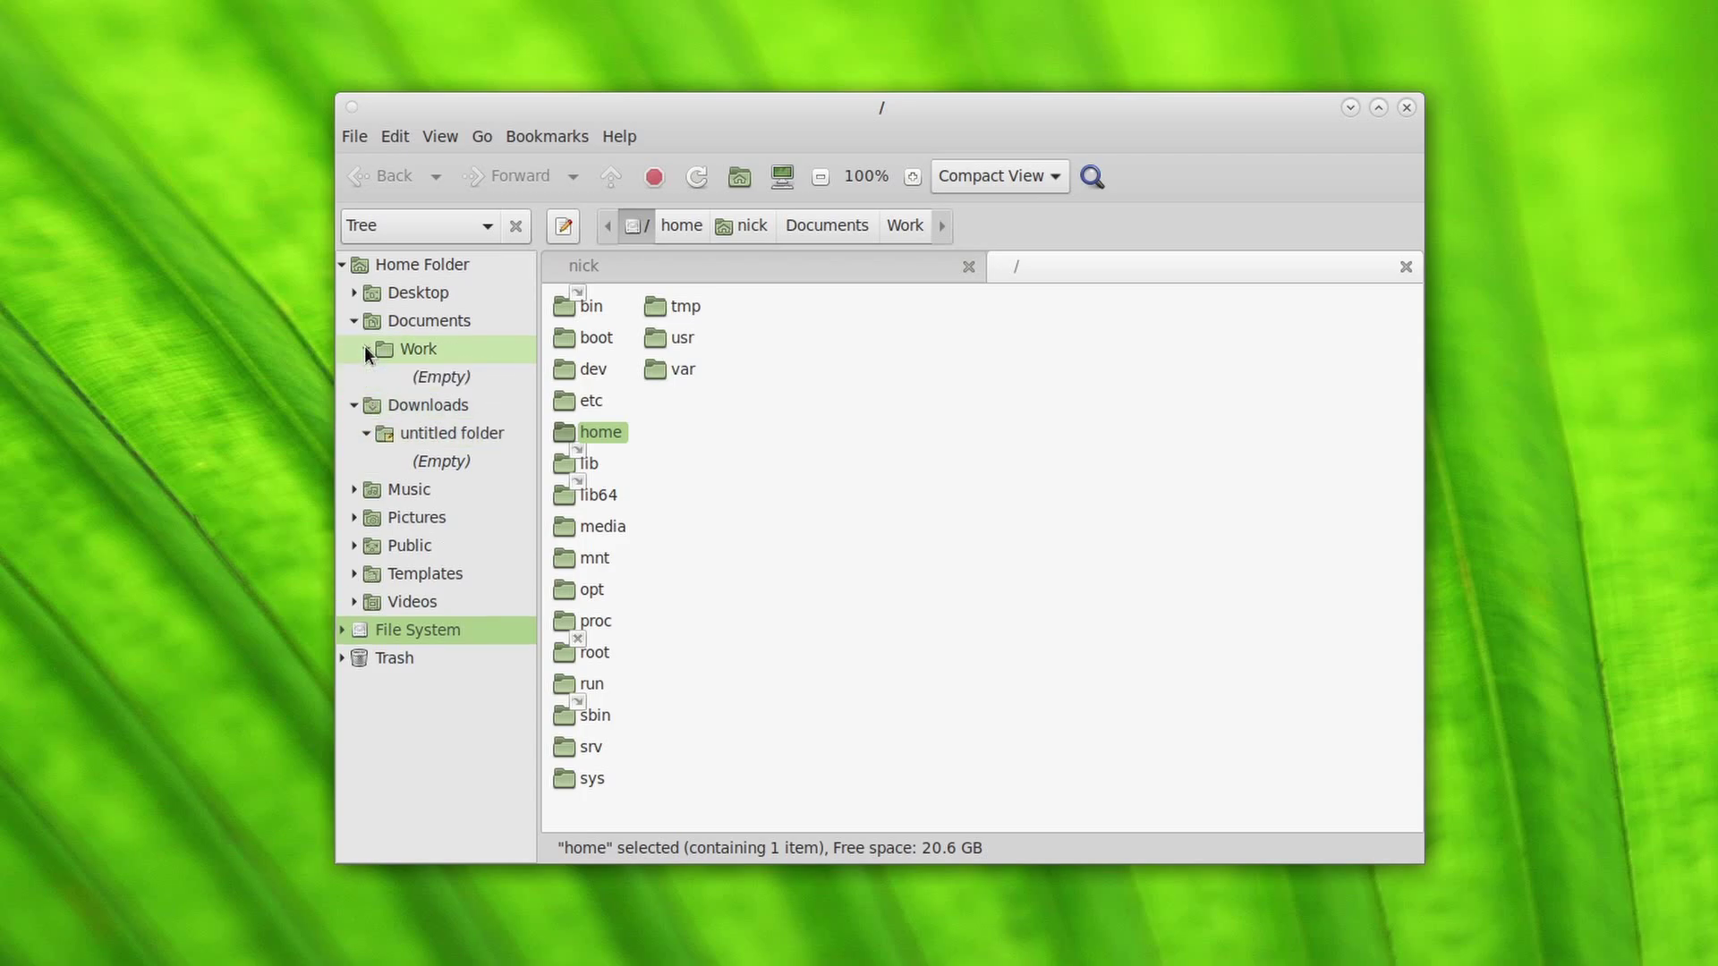
left_click(426, 227)
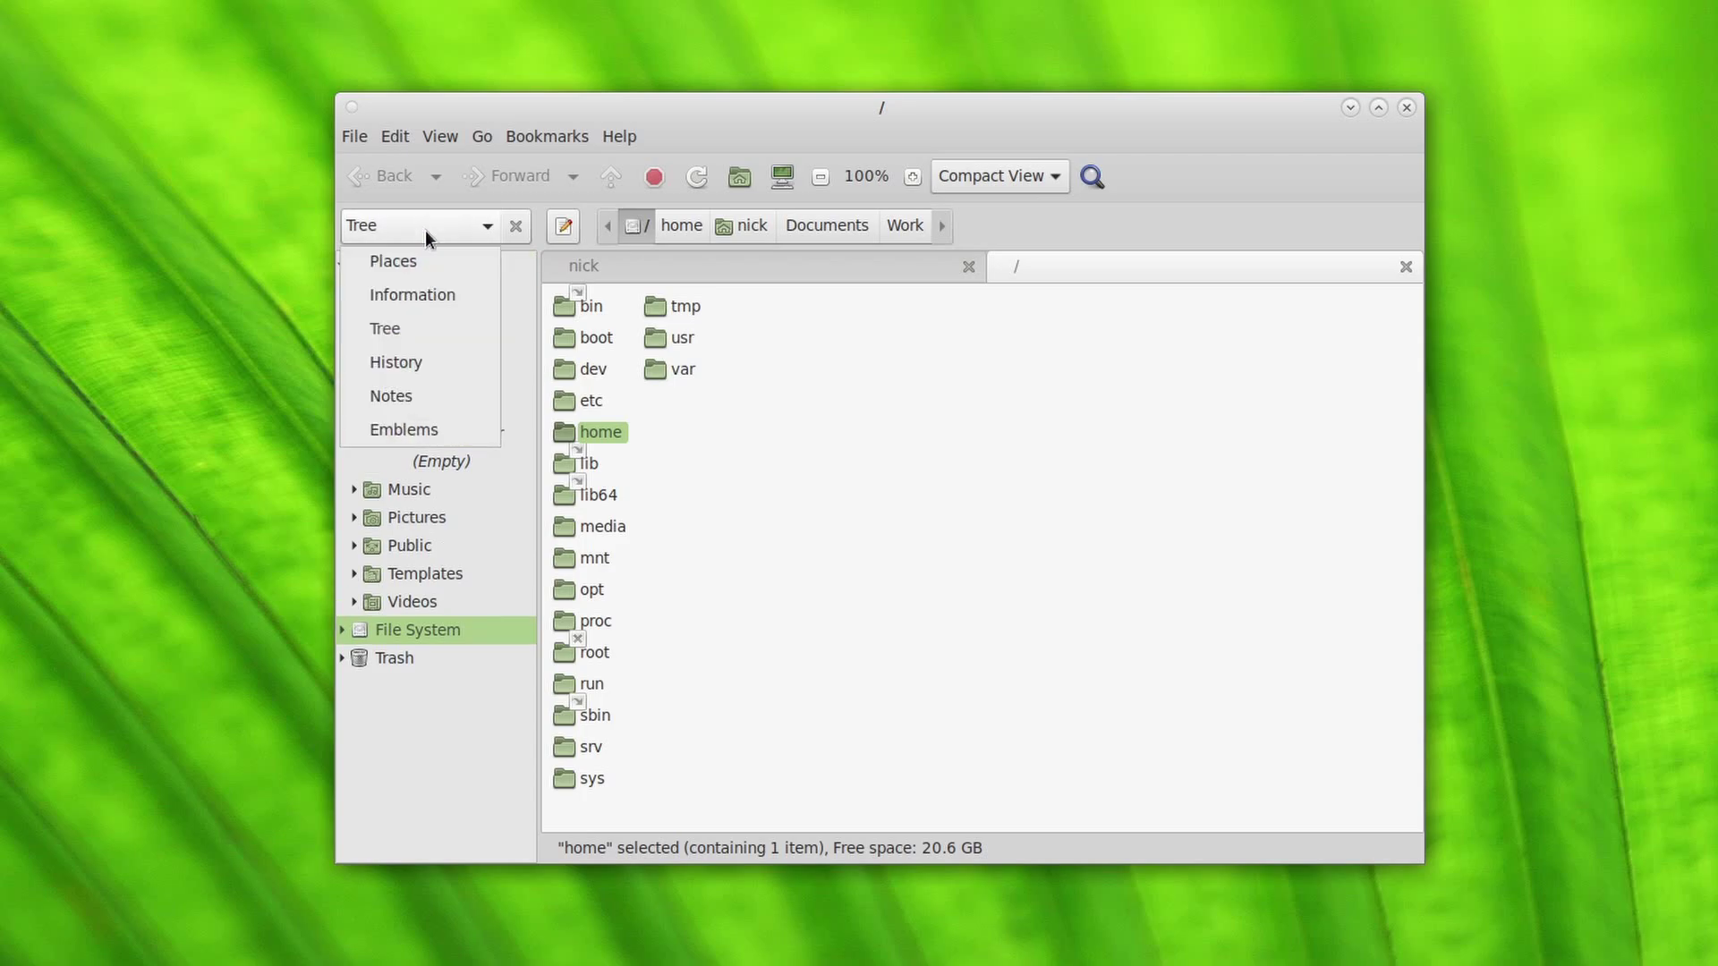
left_click(420, 358)
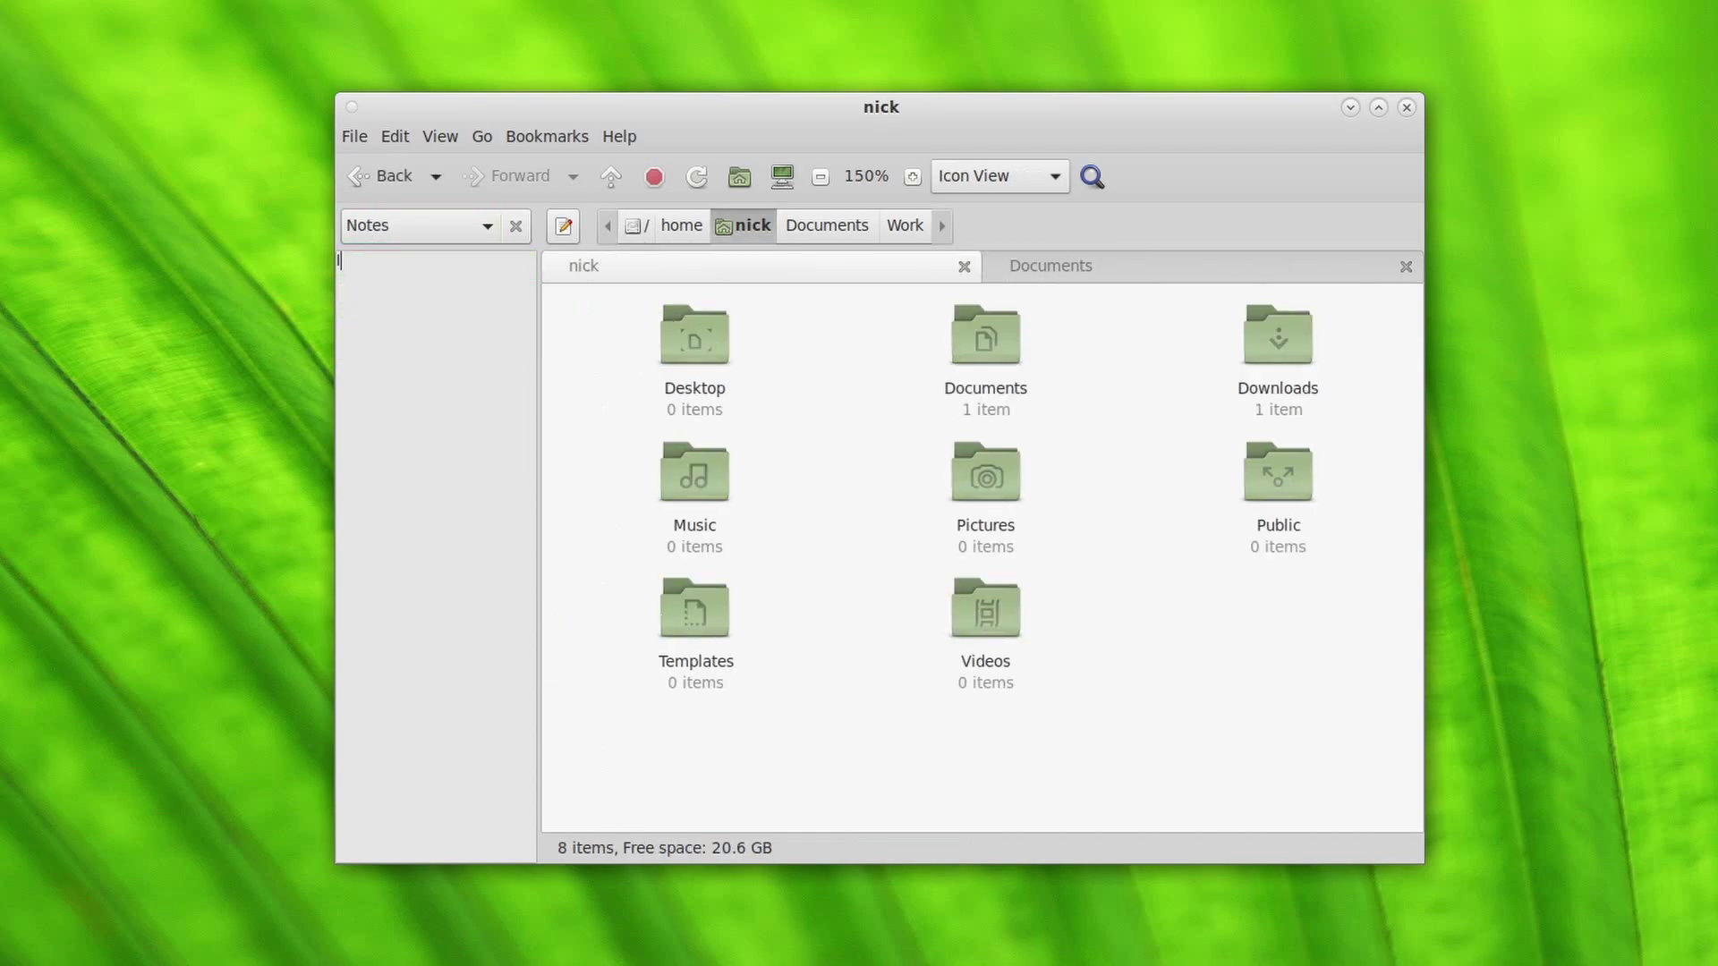
Tag the Pictures folder with the heart emblem.
type("I don")
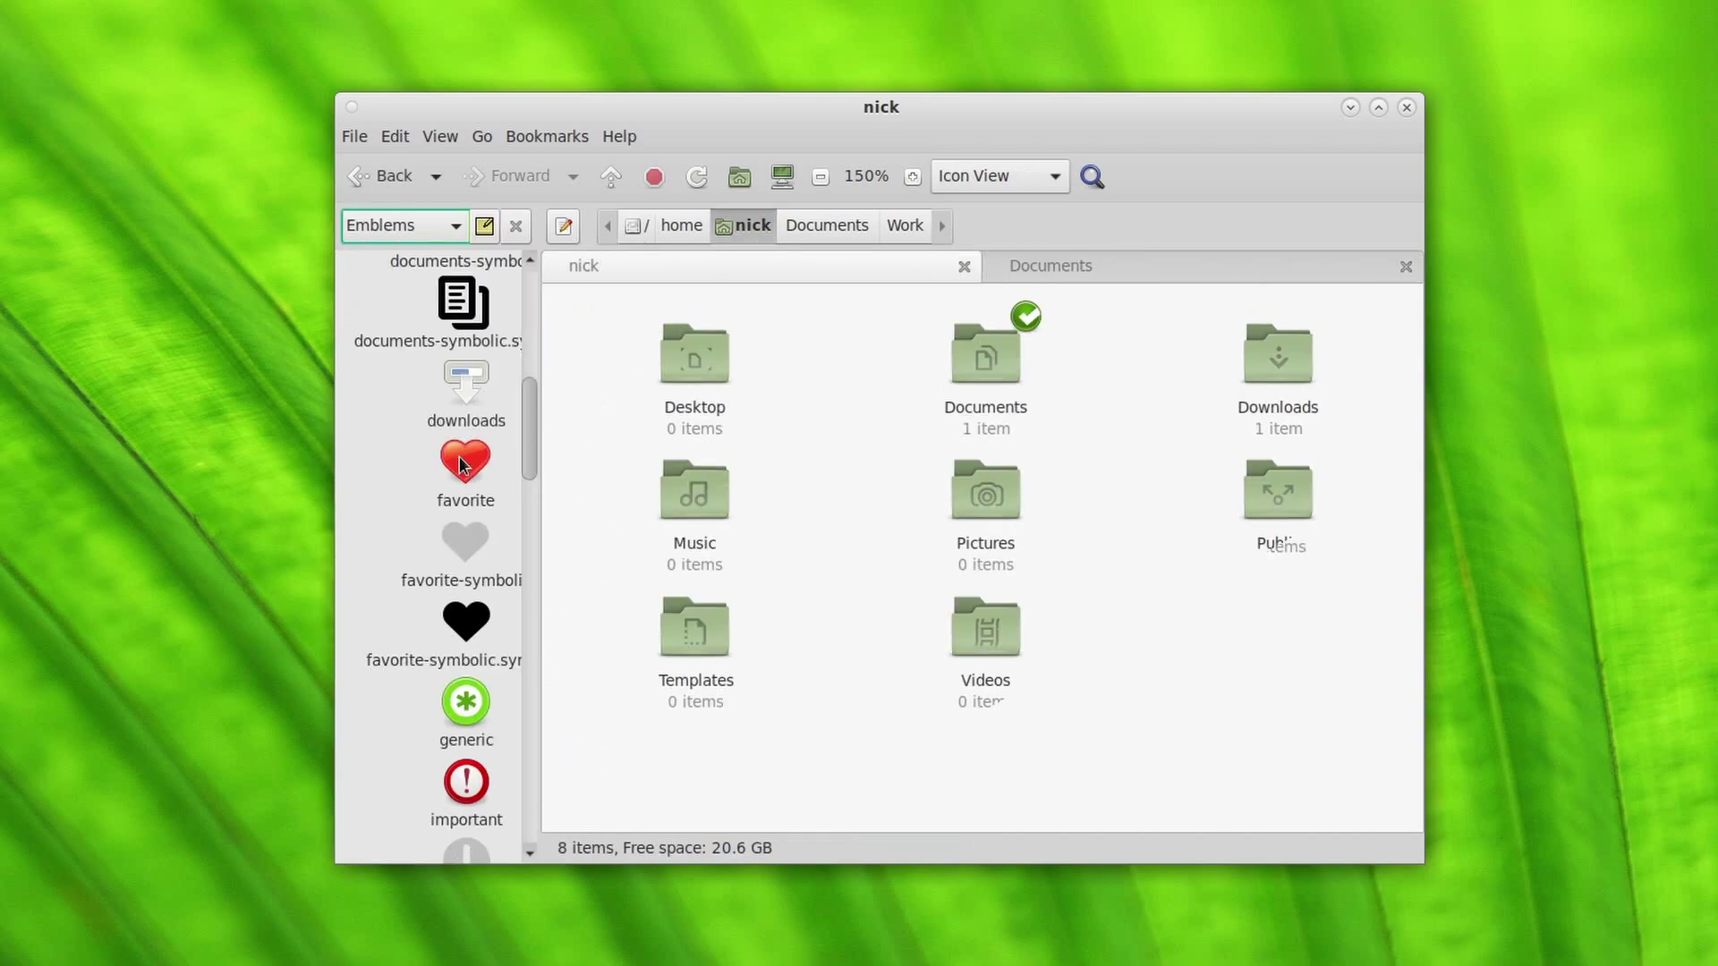
left_click_drag(465, 461, 994, 519)
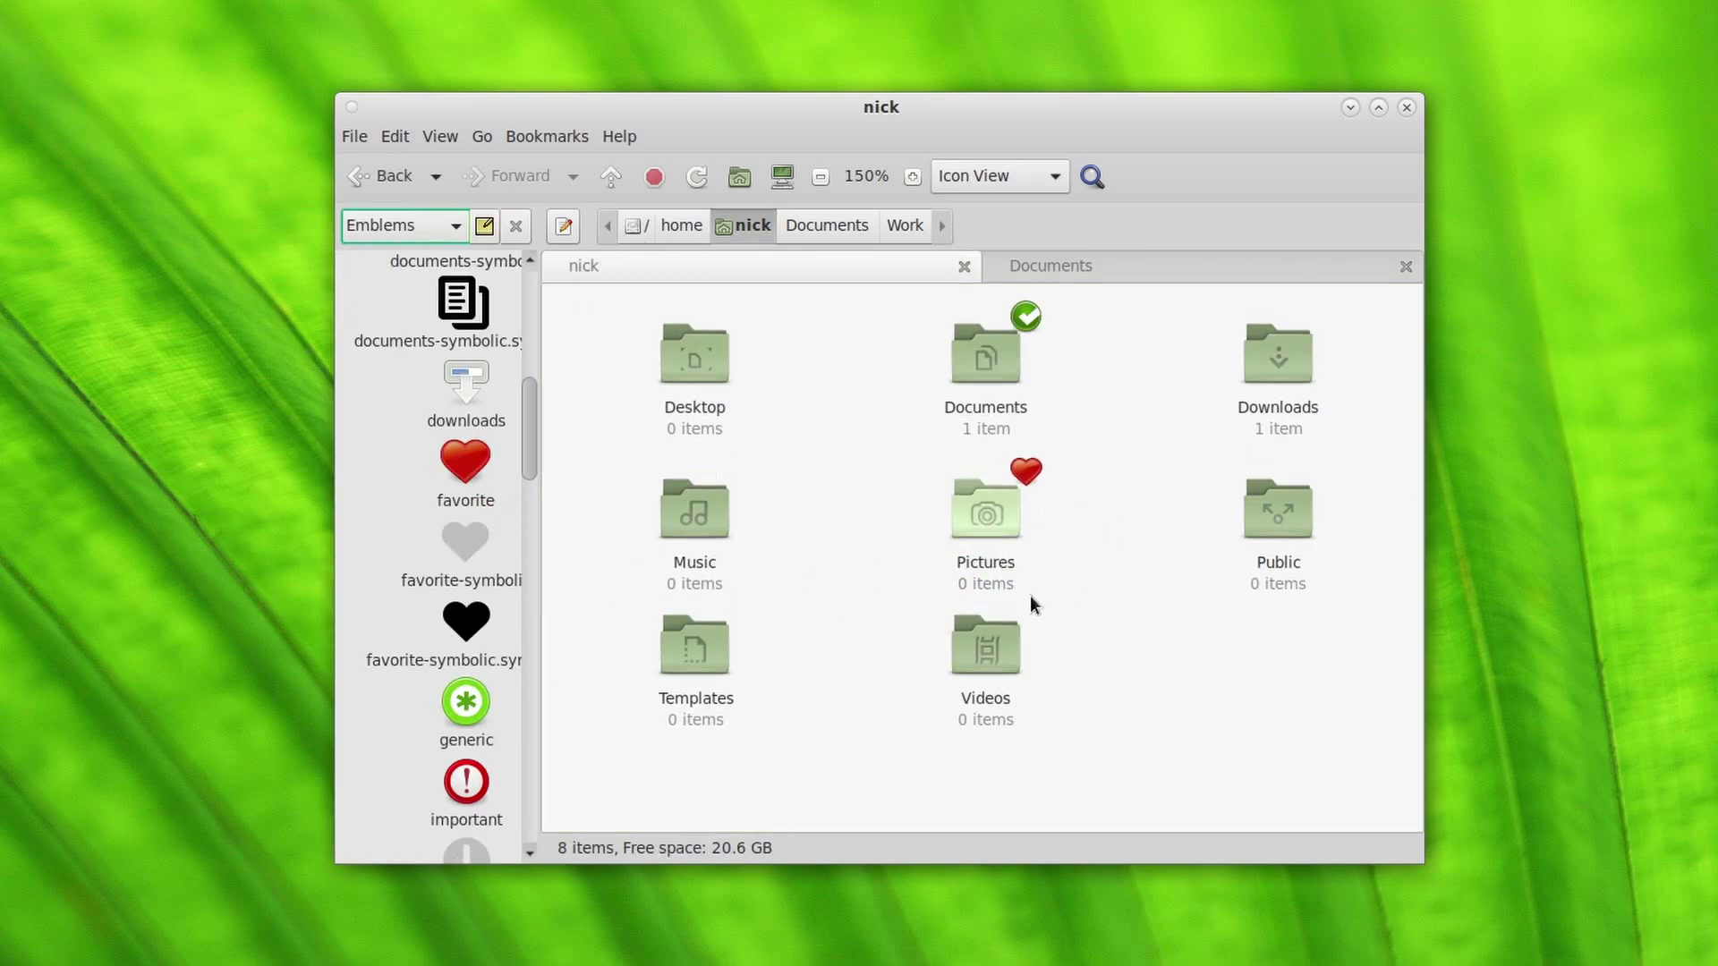
scroll(487, 583, "down", 5)
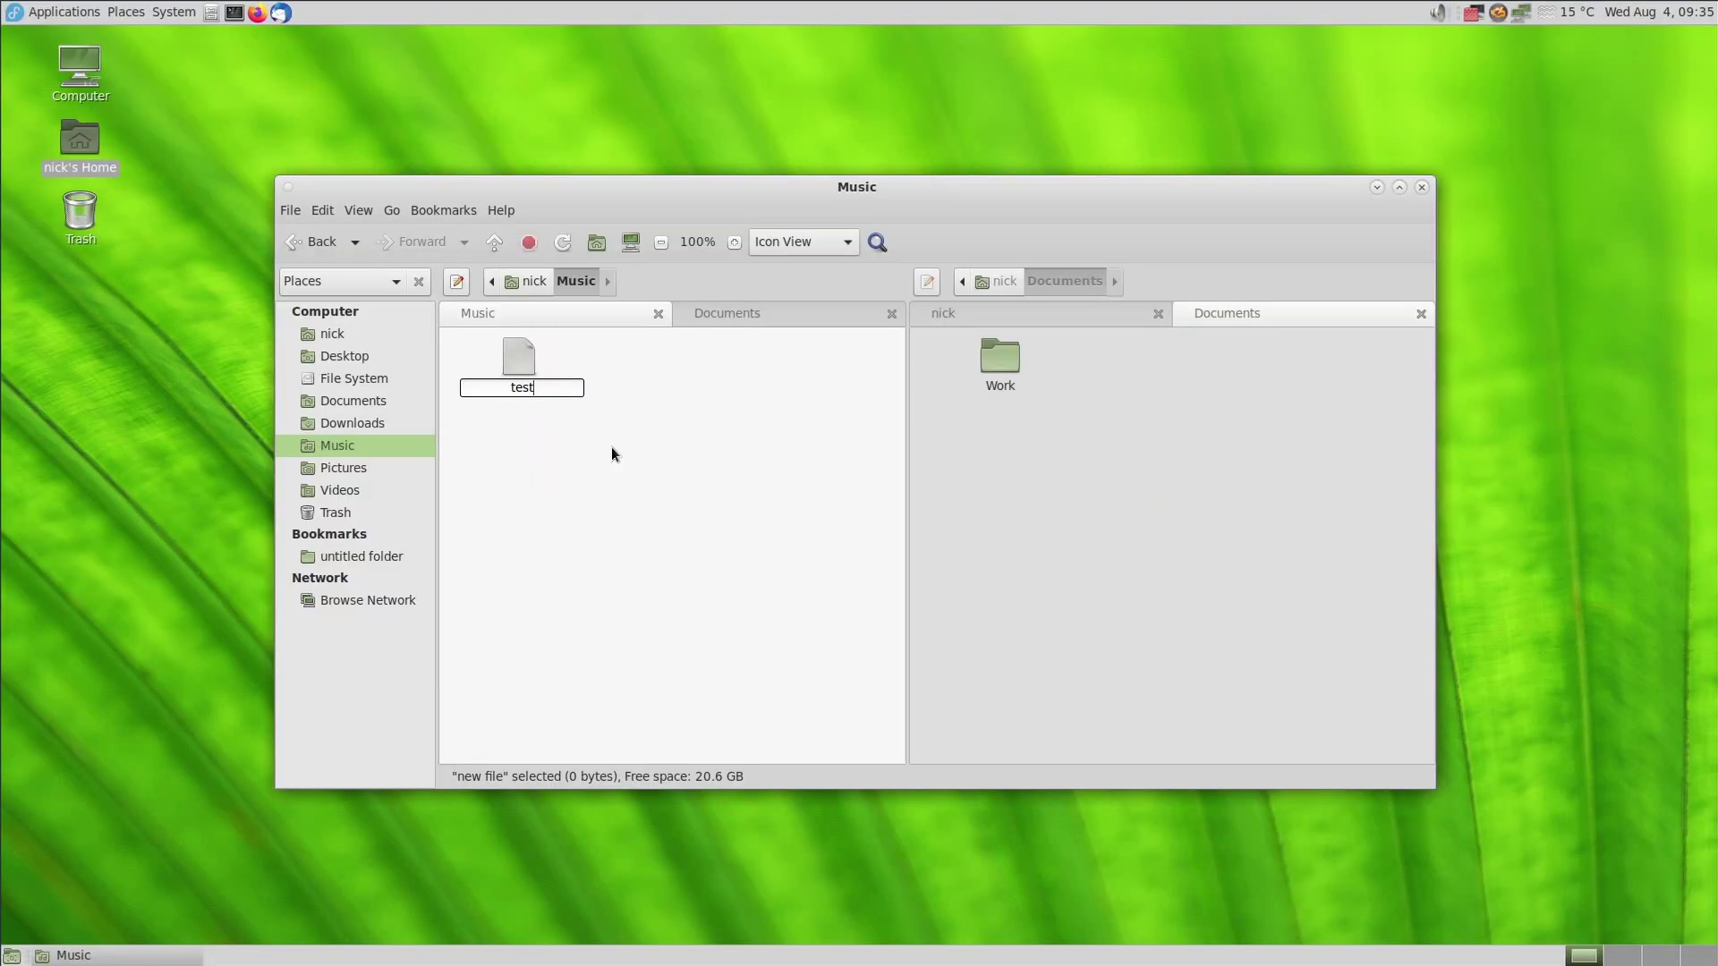
Rename the Music file to testfile and move it into Documents.
type("file")
key("Return")
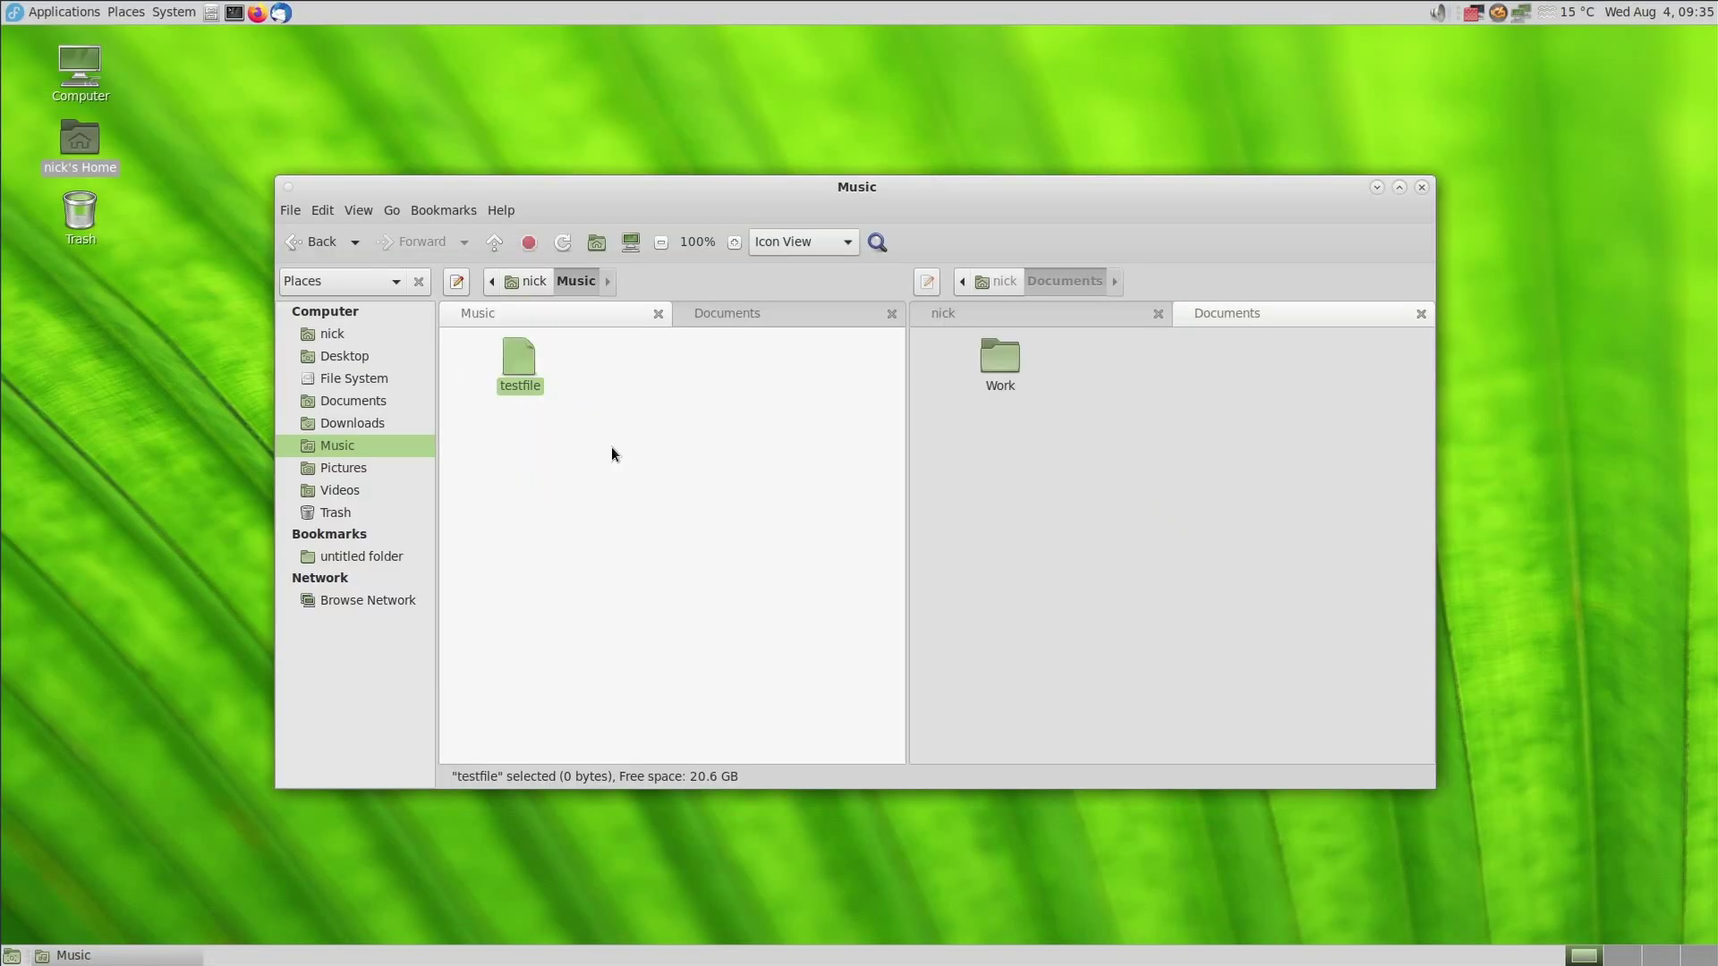
left_click_drag(519, 358, 1182, 428)
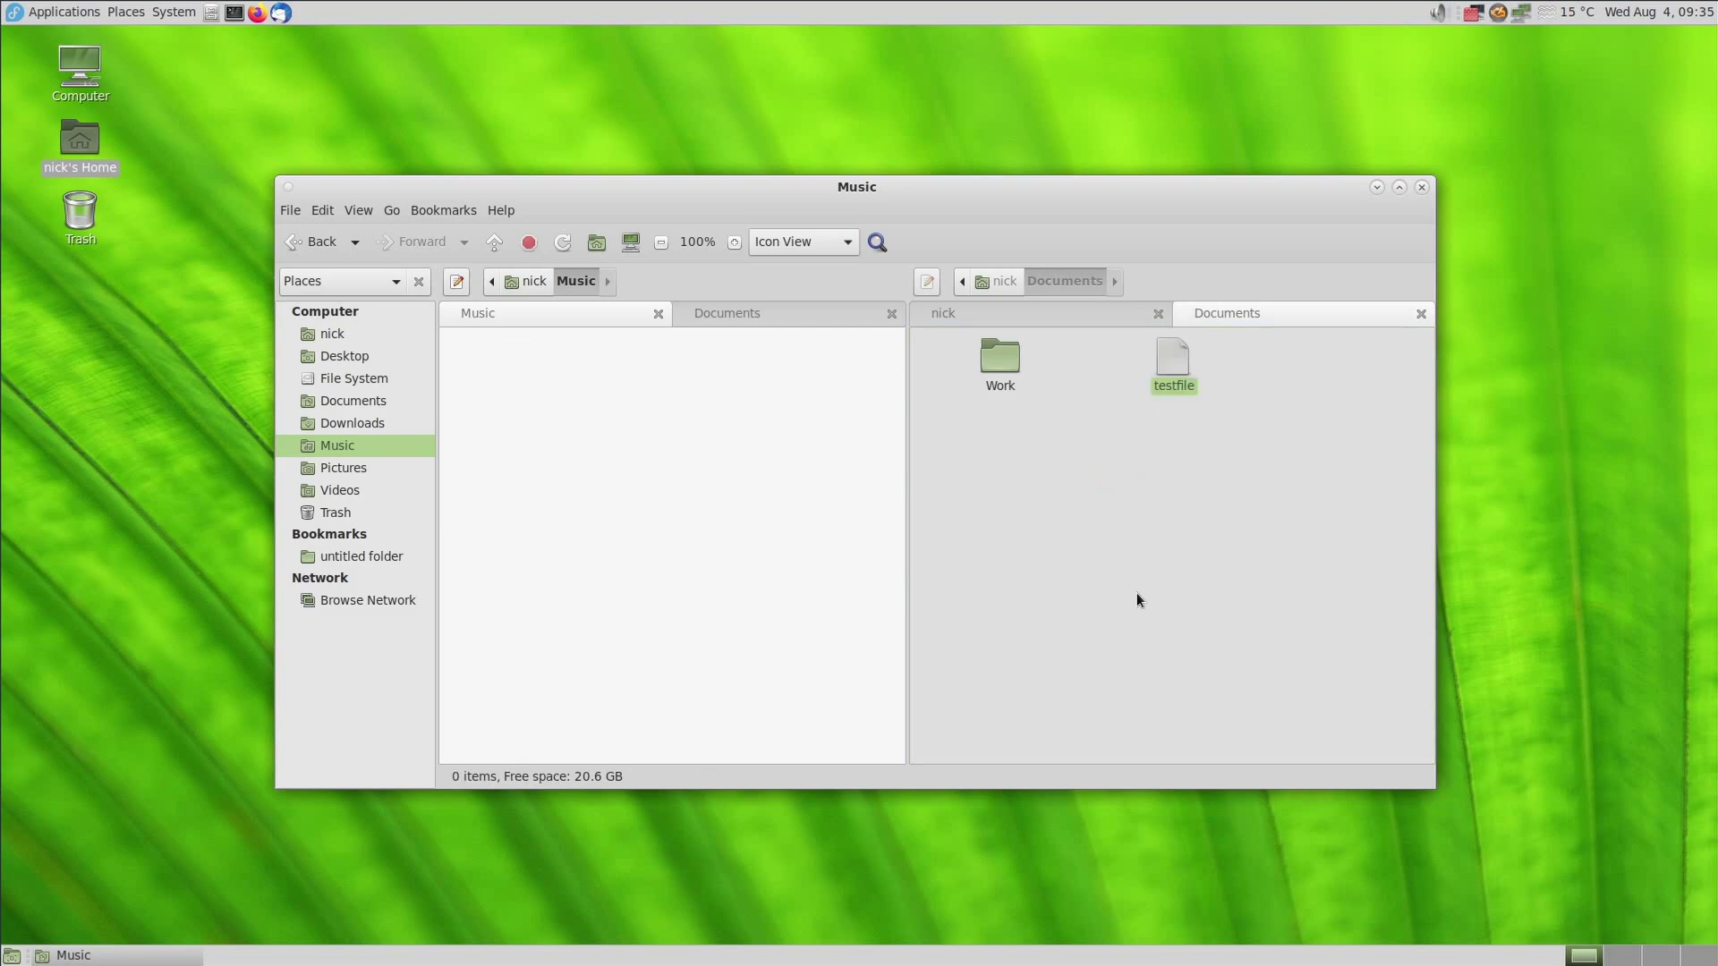
Add the Extension column to the Documents list view.
left_click(1117, 563)
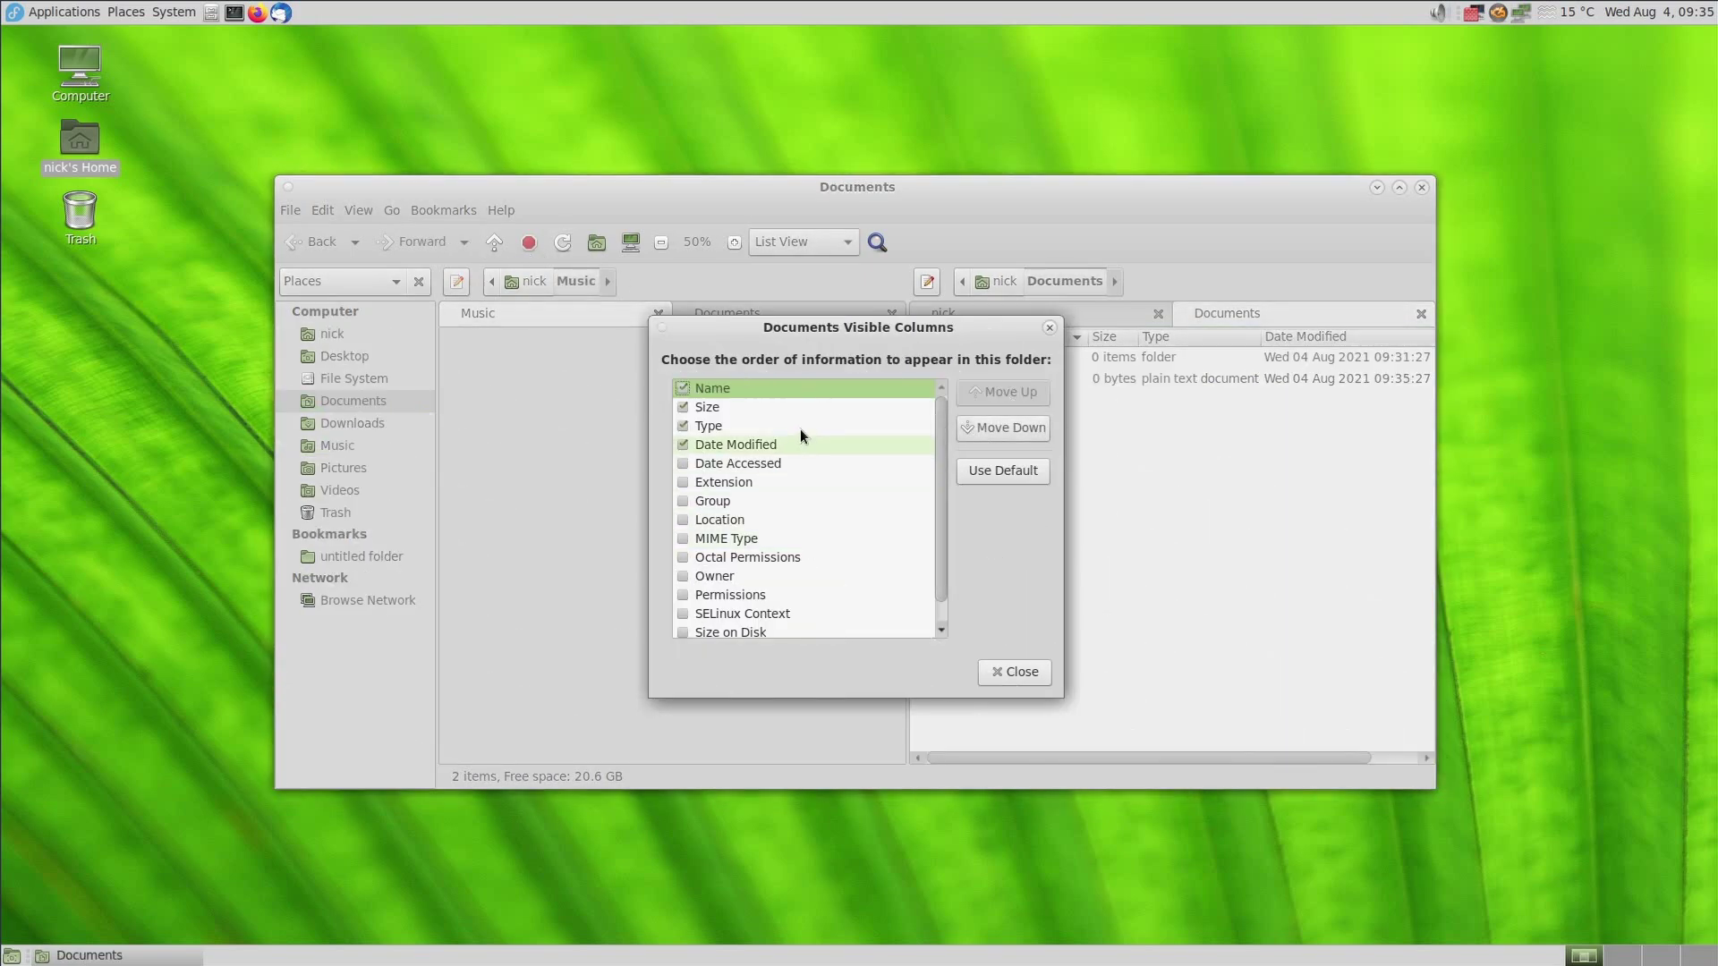
left_click_drag(917, 340, 720, 317)
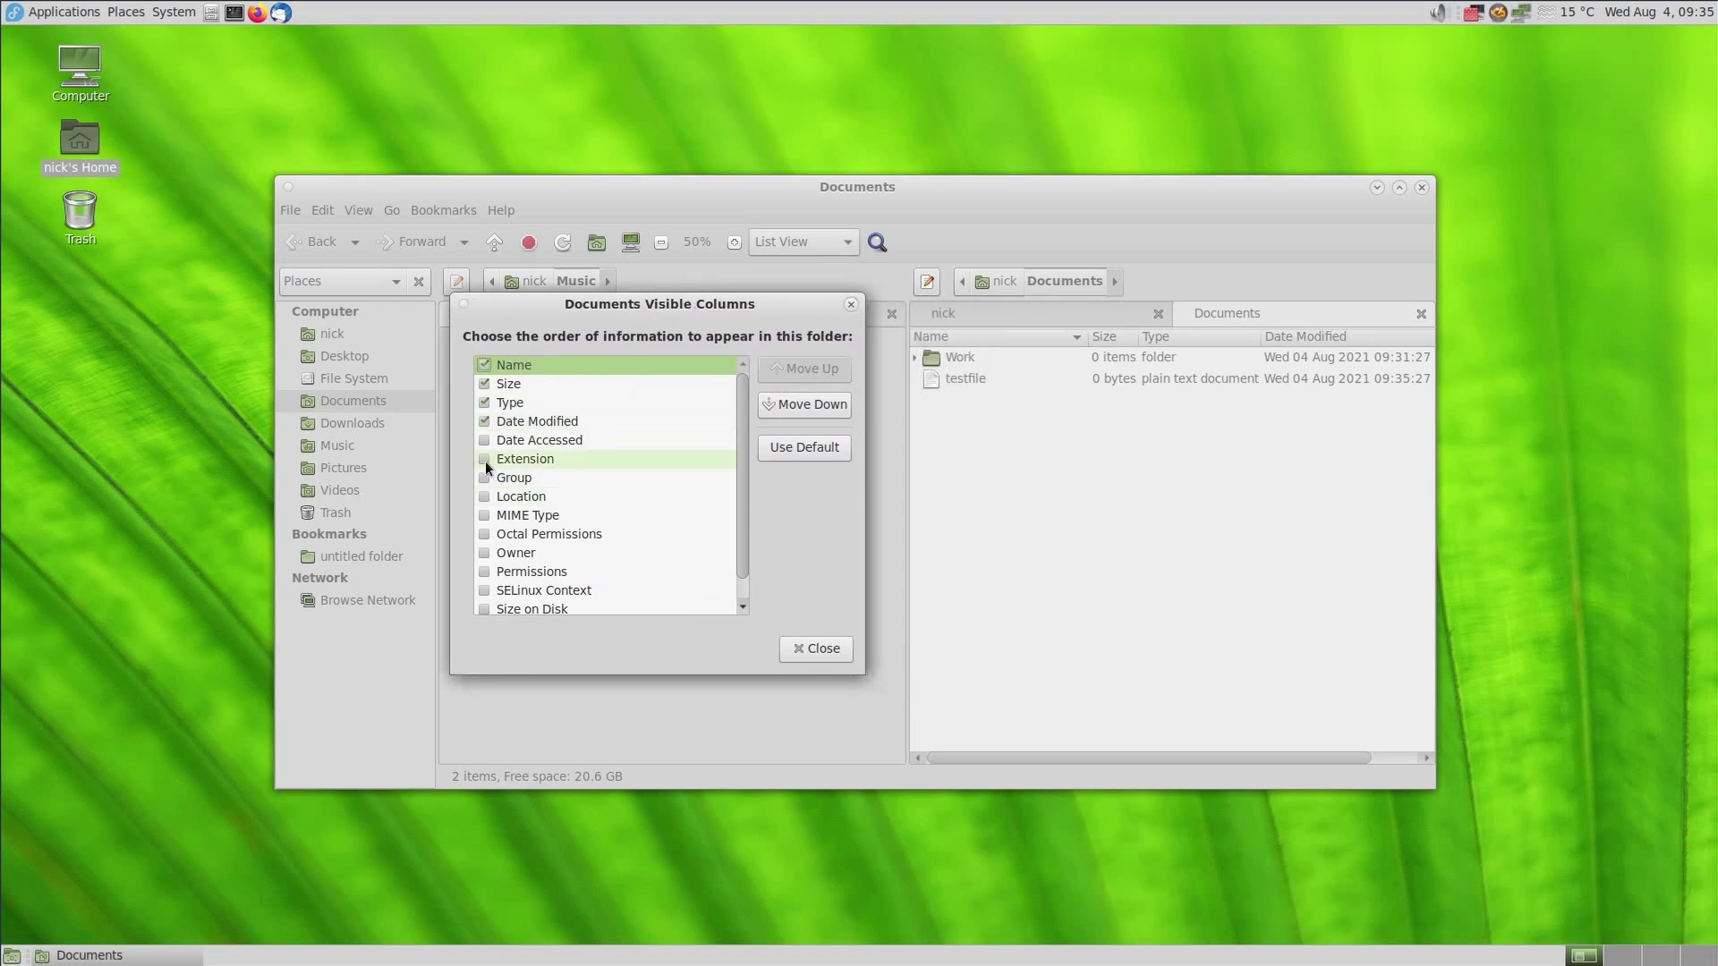
left_click(486, 460)
scroll(497, 501, "down", 1)
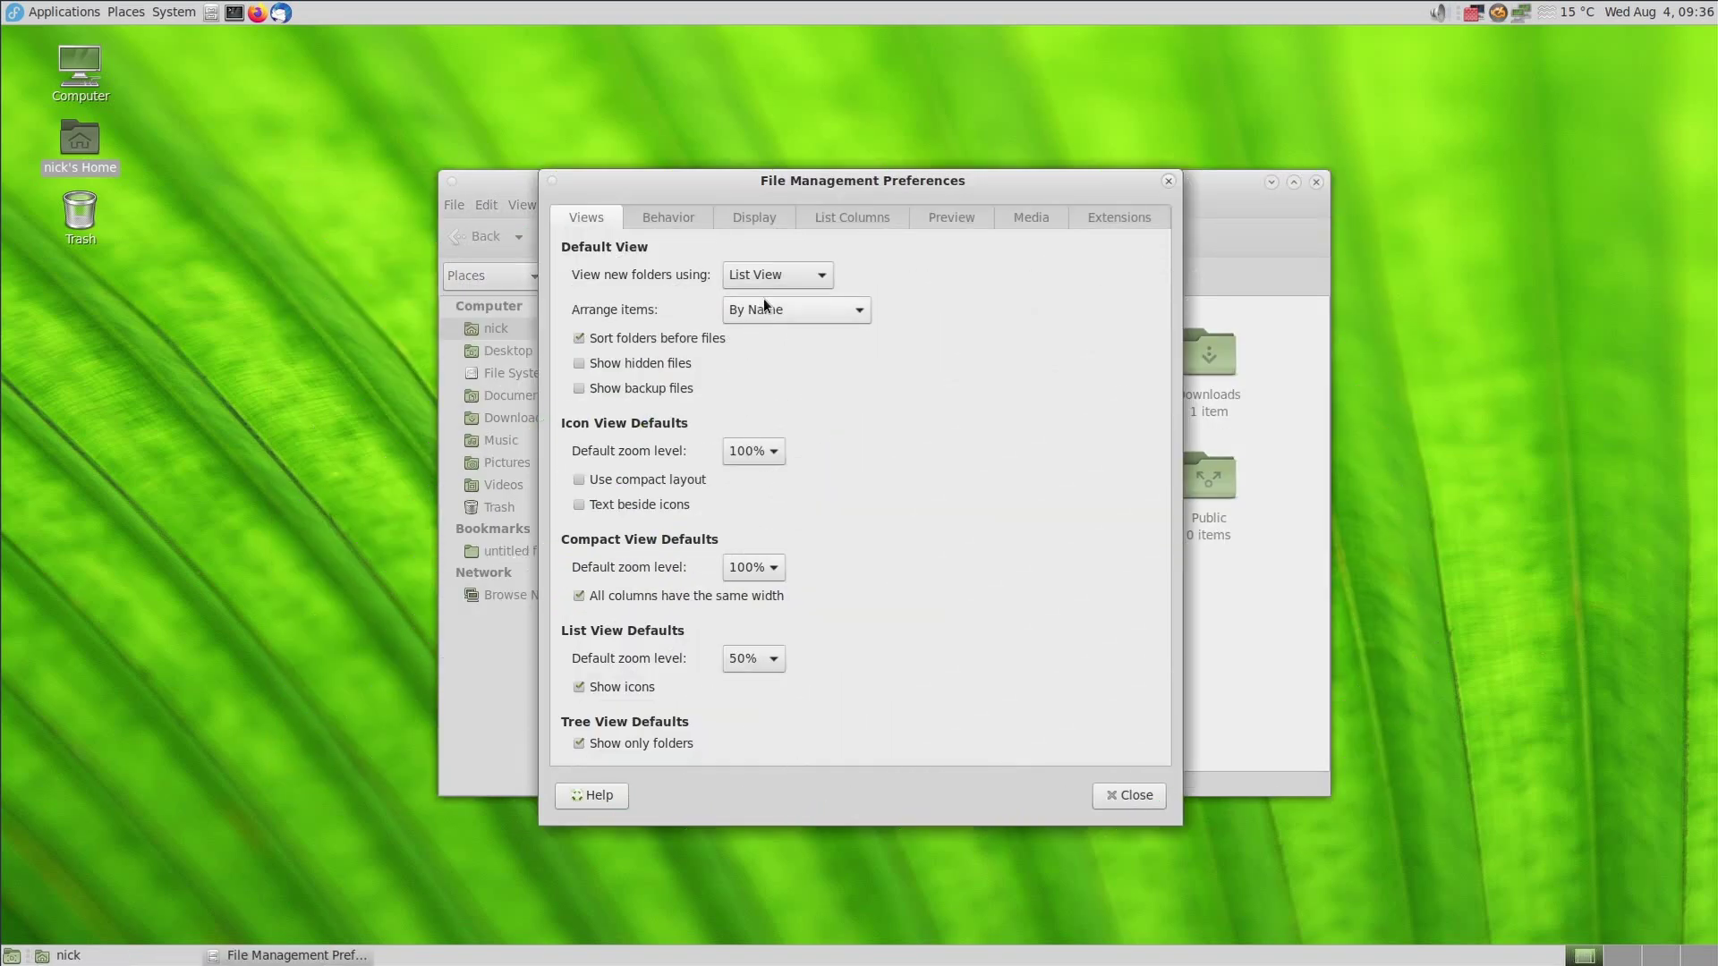
left_click(778, 275)
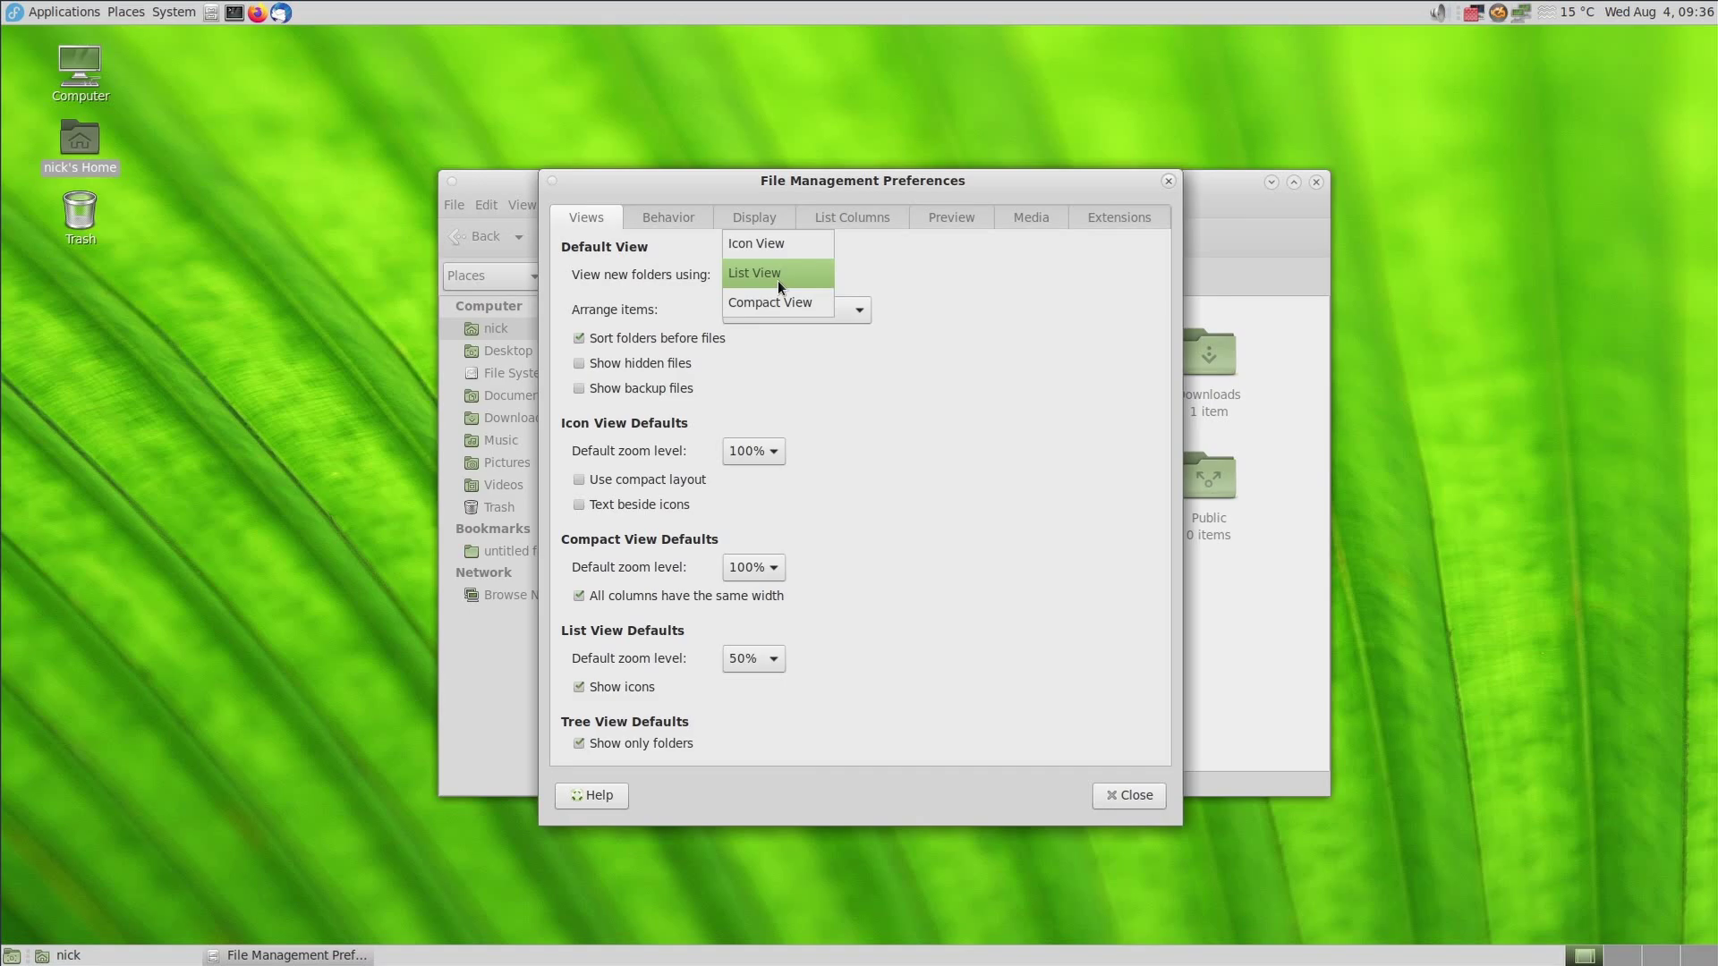
Keep the default sort order by name and view the Behavior preferences.
left_click(792, 310)
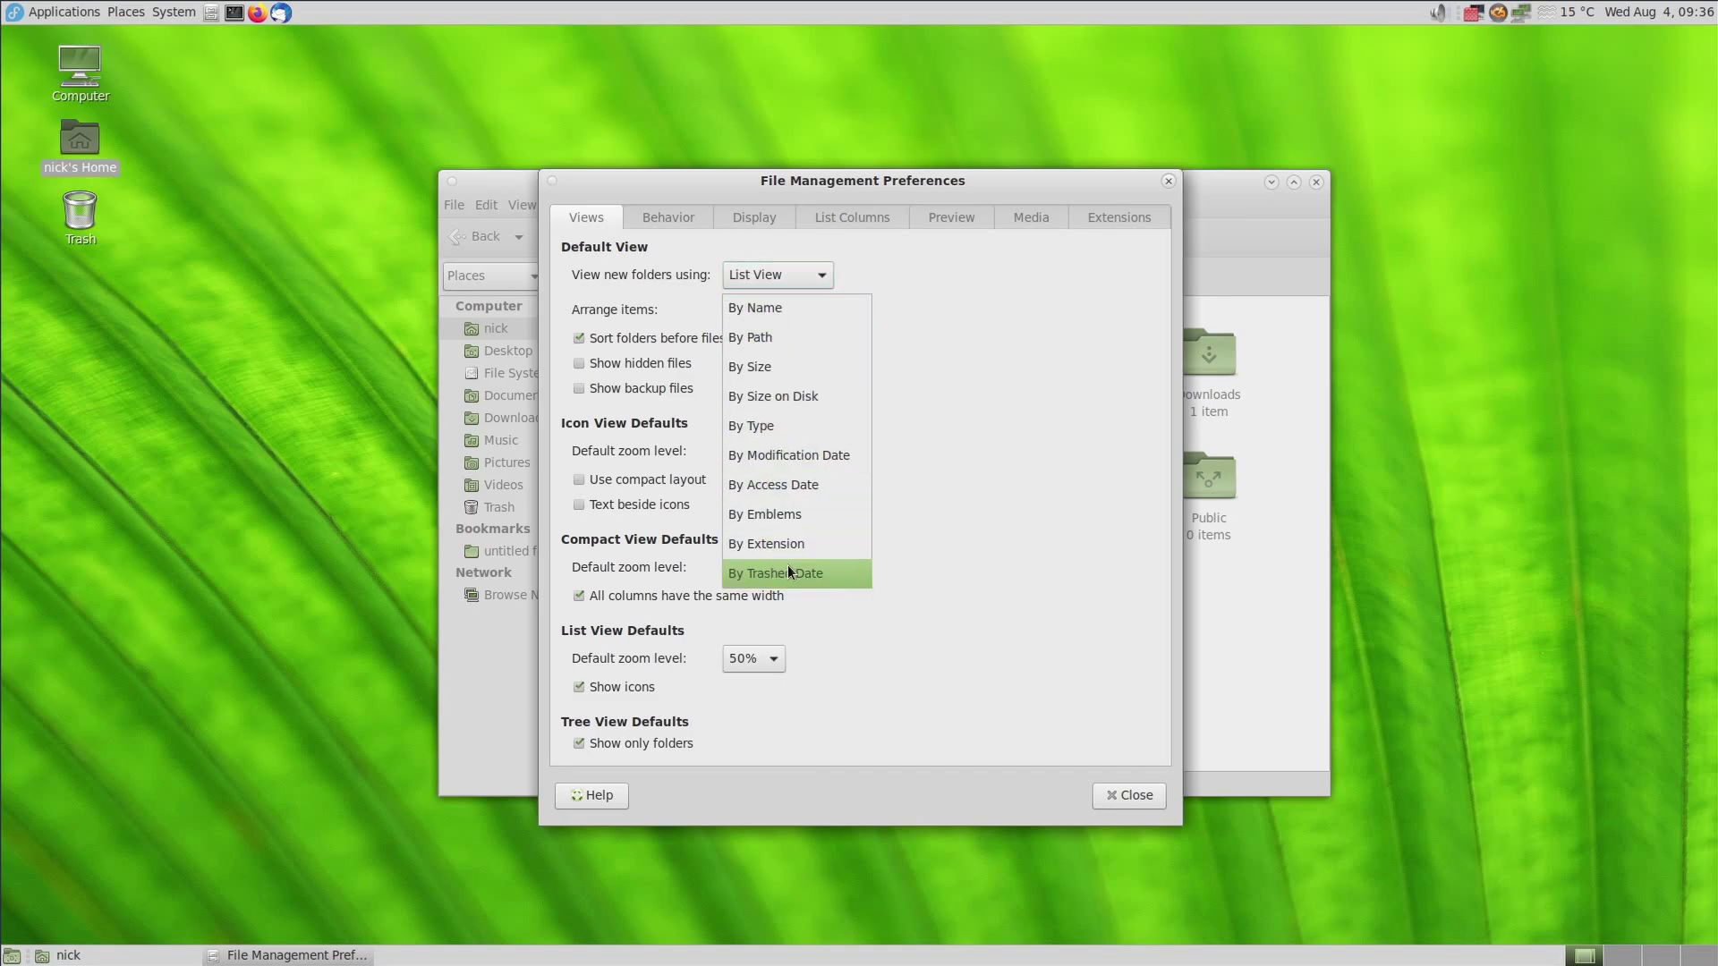
left_click(677, 213)
left_click(673, 216)
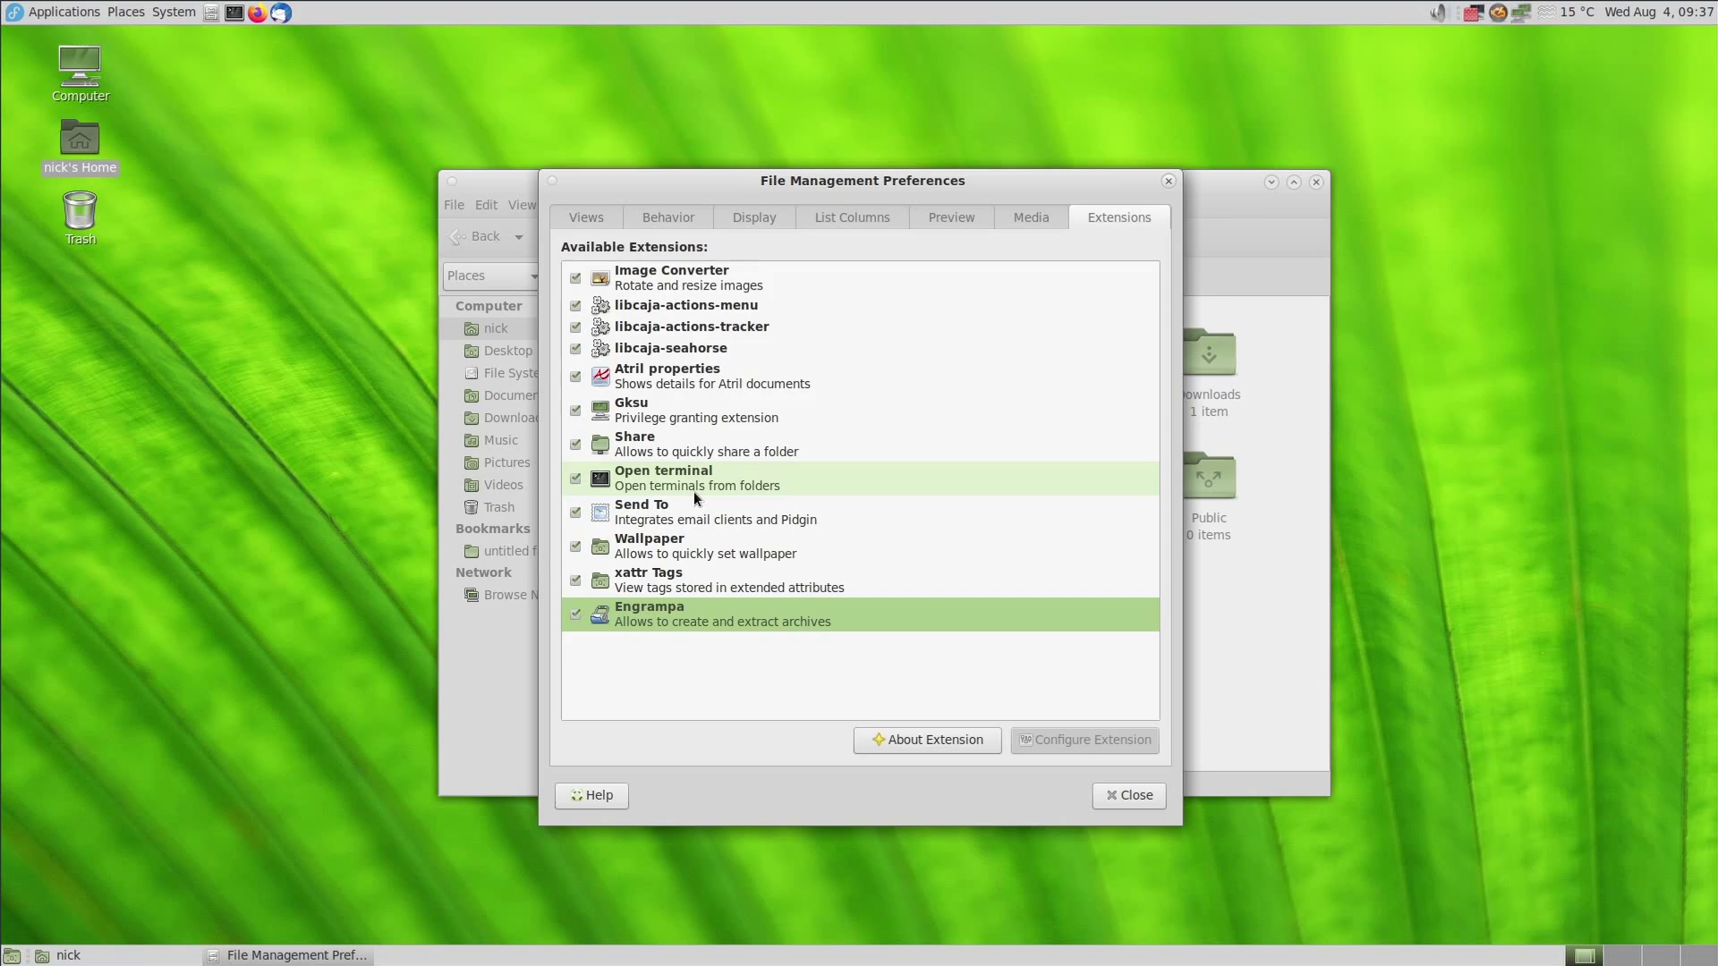
Inspect the Open terminal, Share and Gksu extensions, then close the preferences.
left_click(694, 491)
left_click(690, 443)
left_click(691, 408)
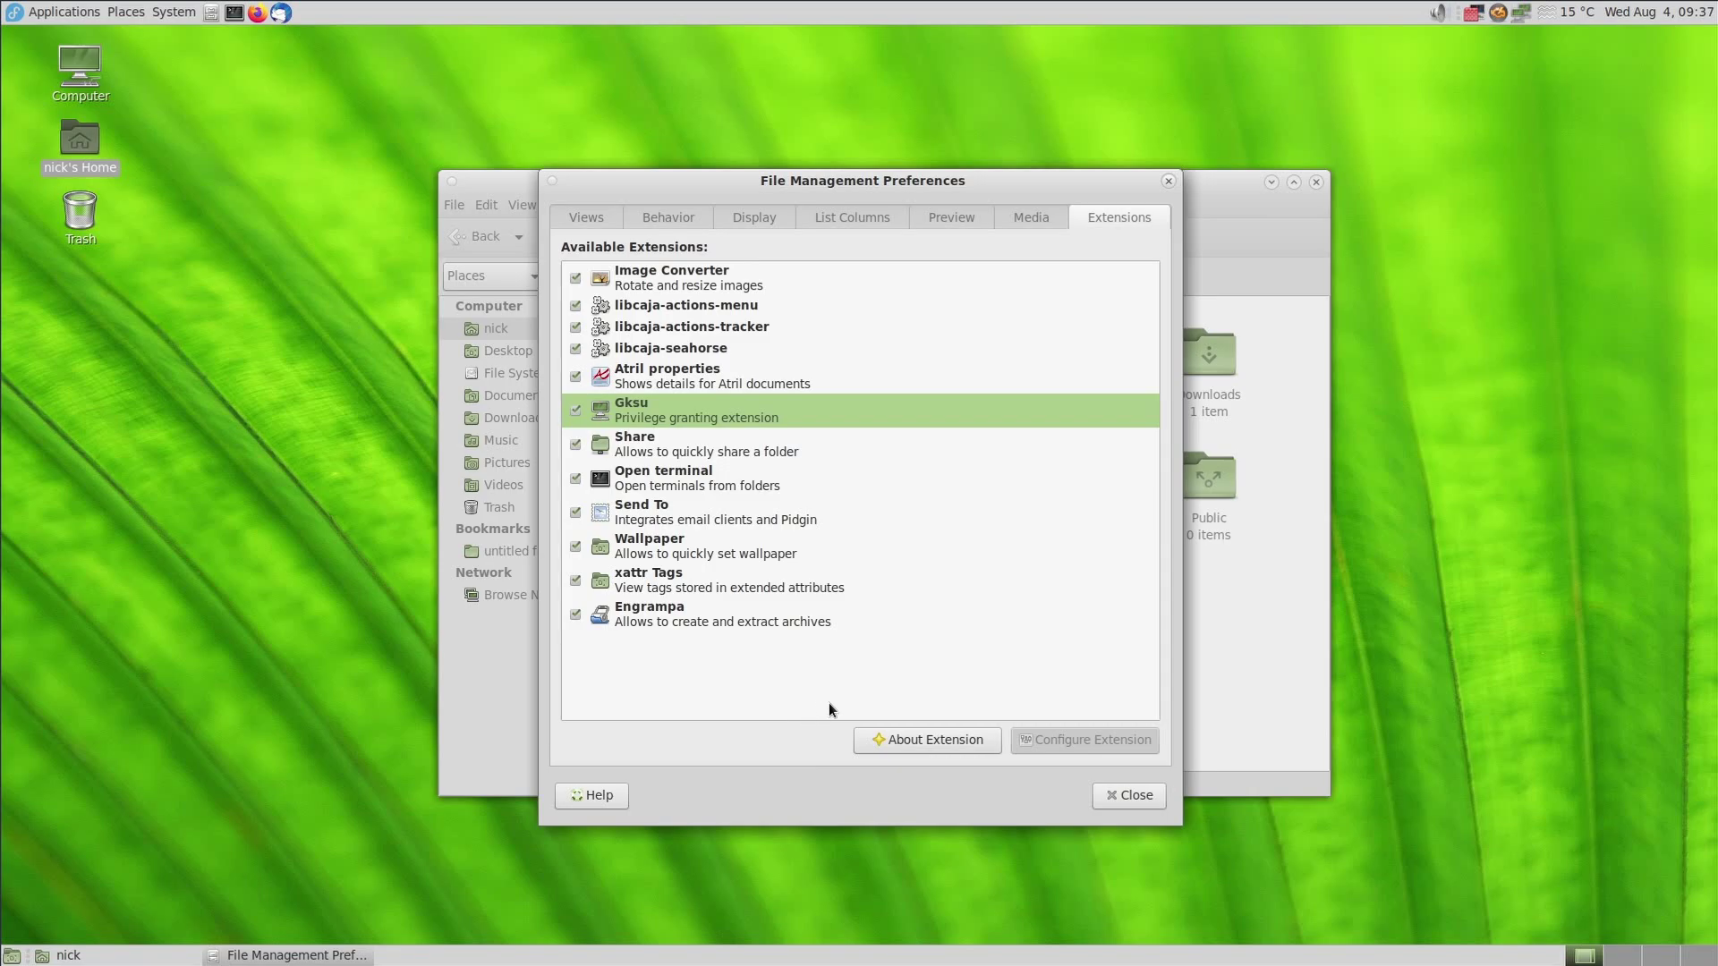
left_click(1132, 794)
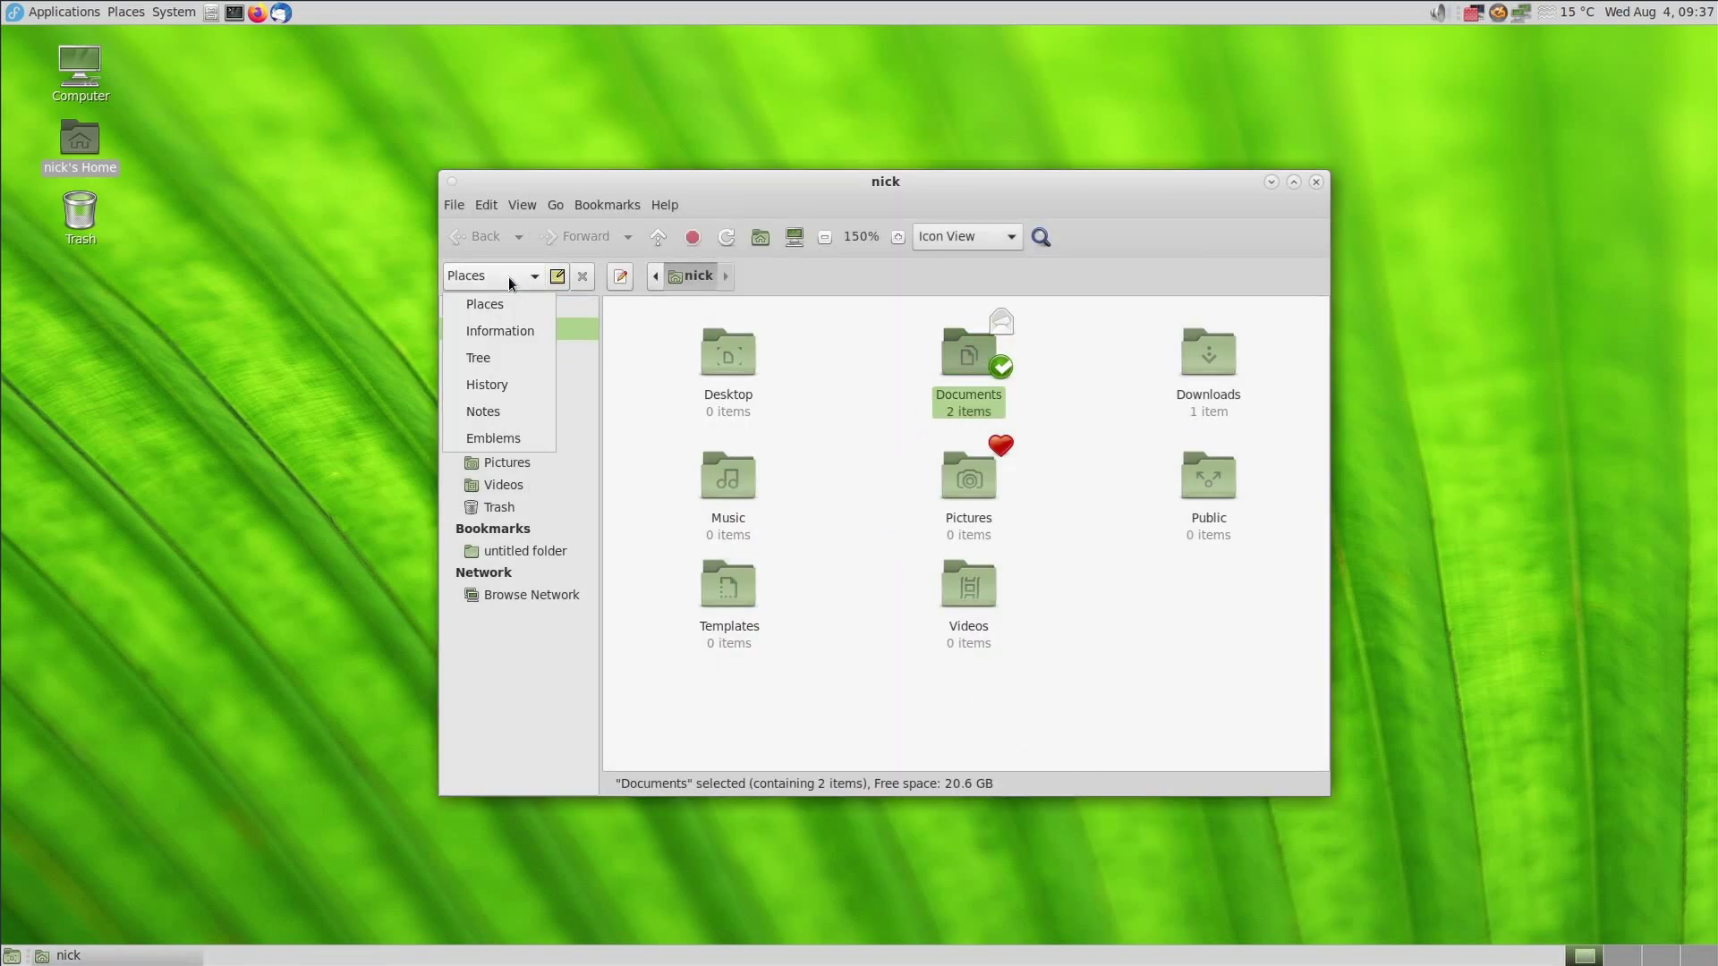
Bookmark the Work folder, open it from the Places menu in a new window, and close that window.
left_click(492, 336)
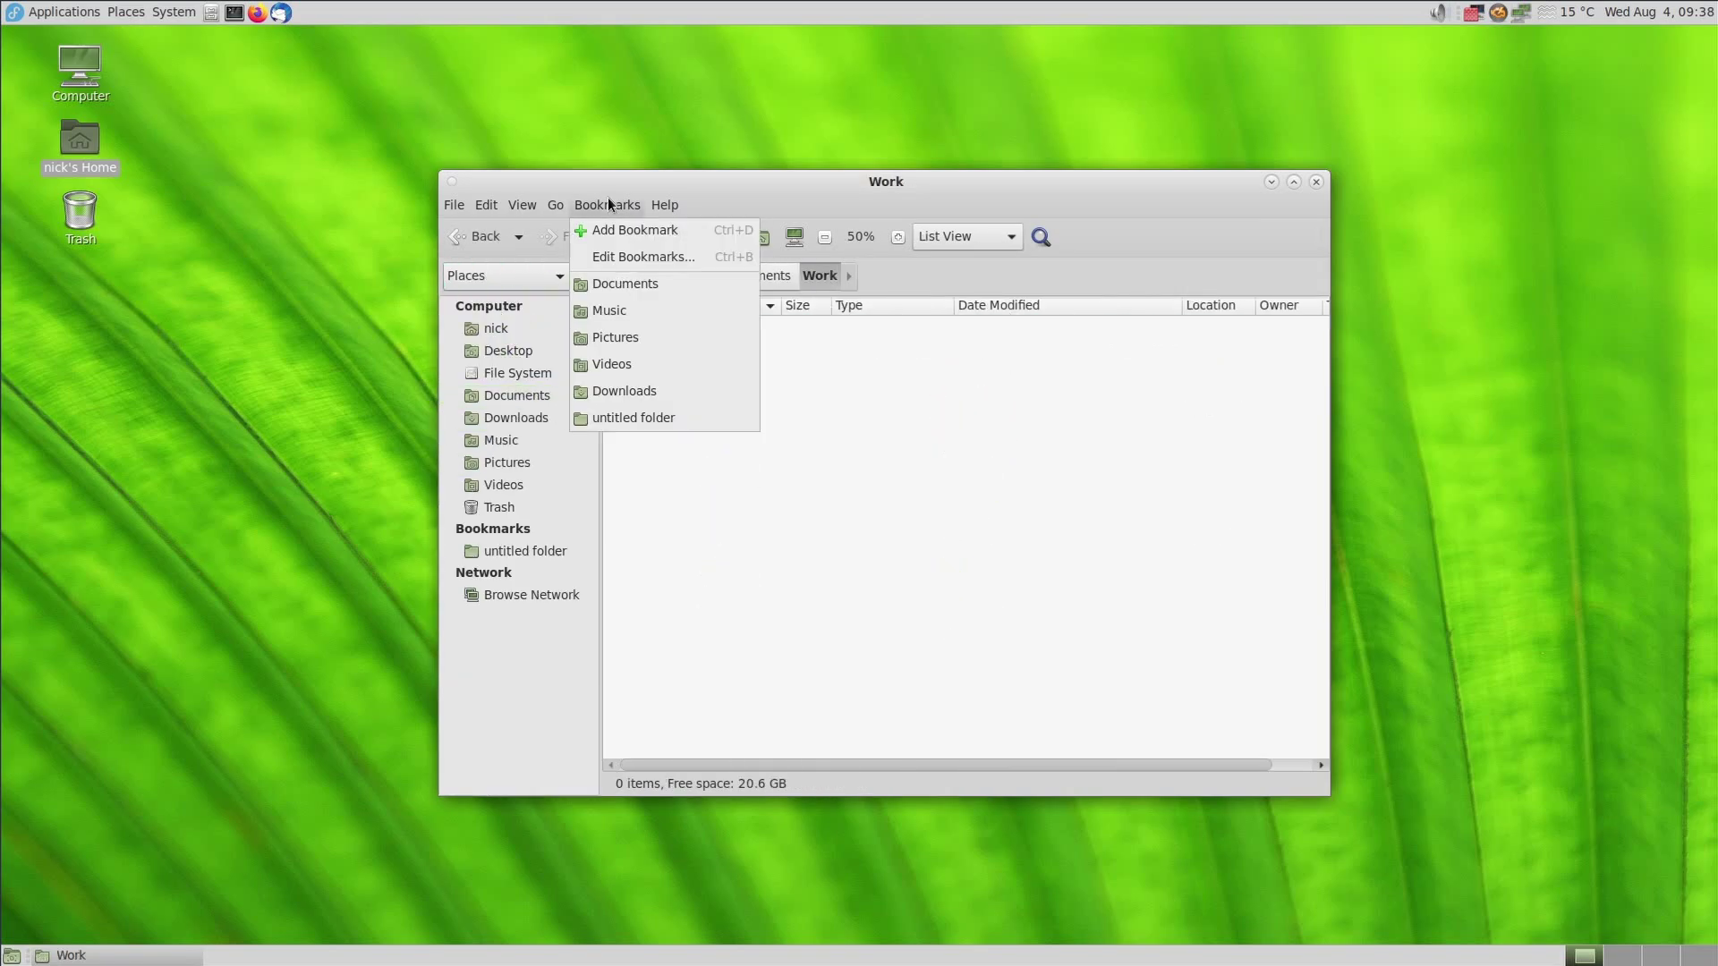
left_click(634, 230)
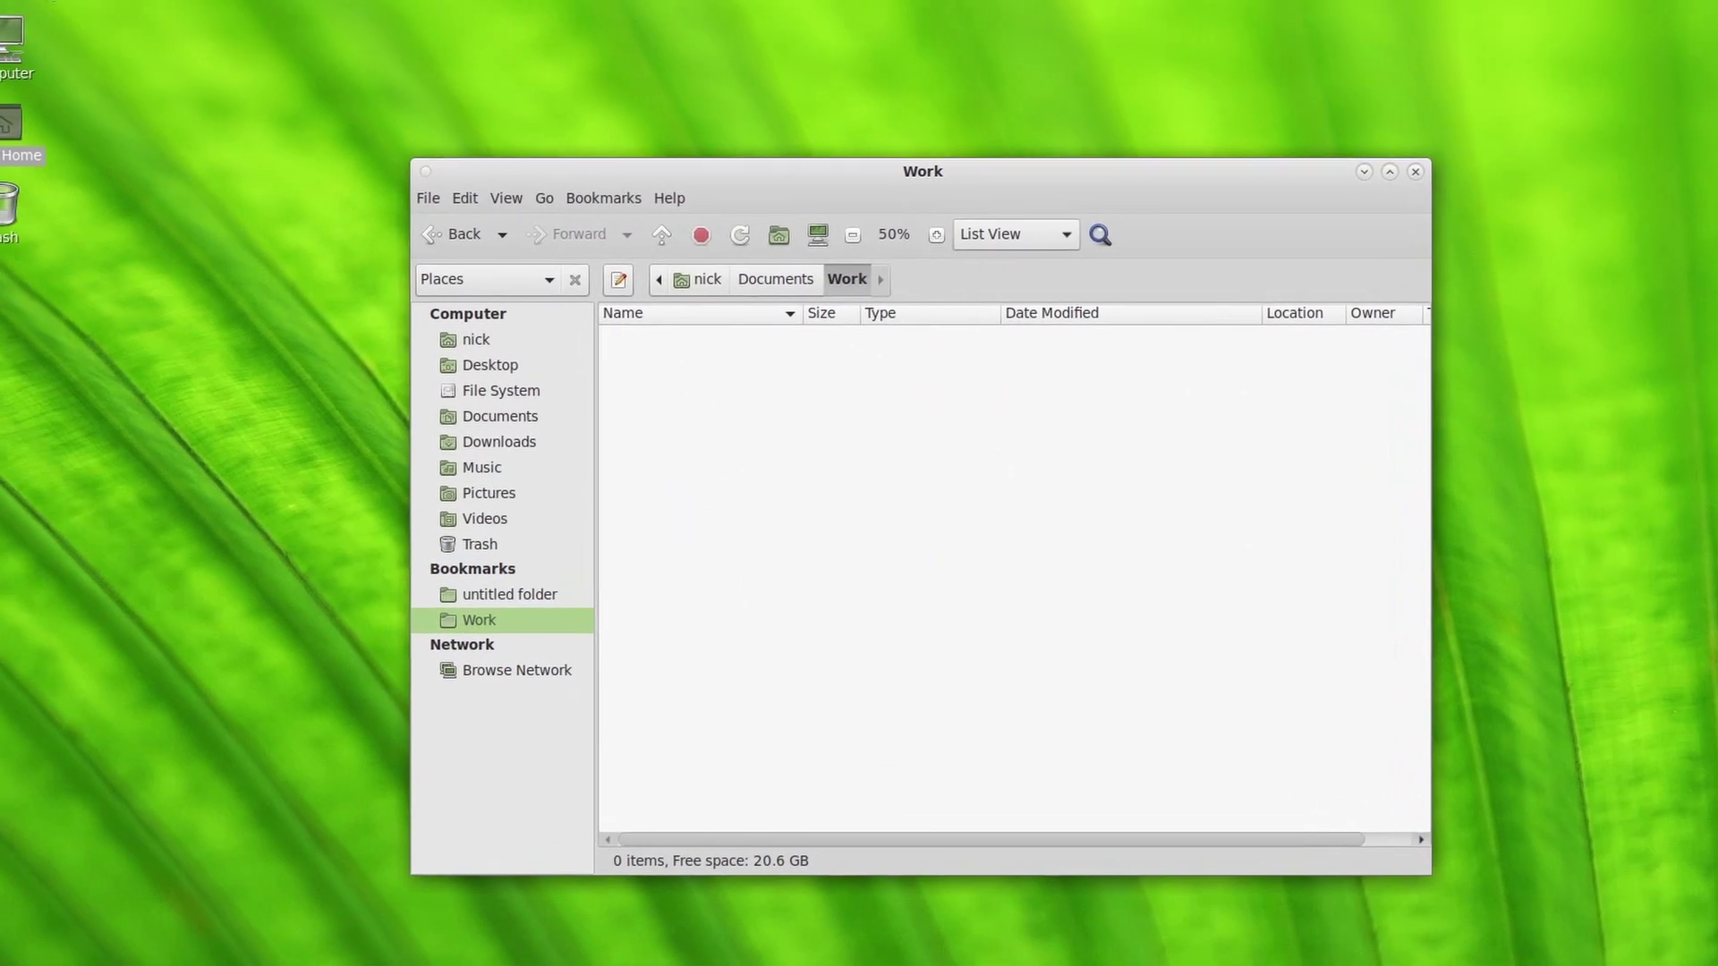
left_click(142, 12)
left_click(158, 285)
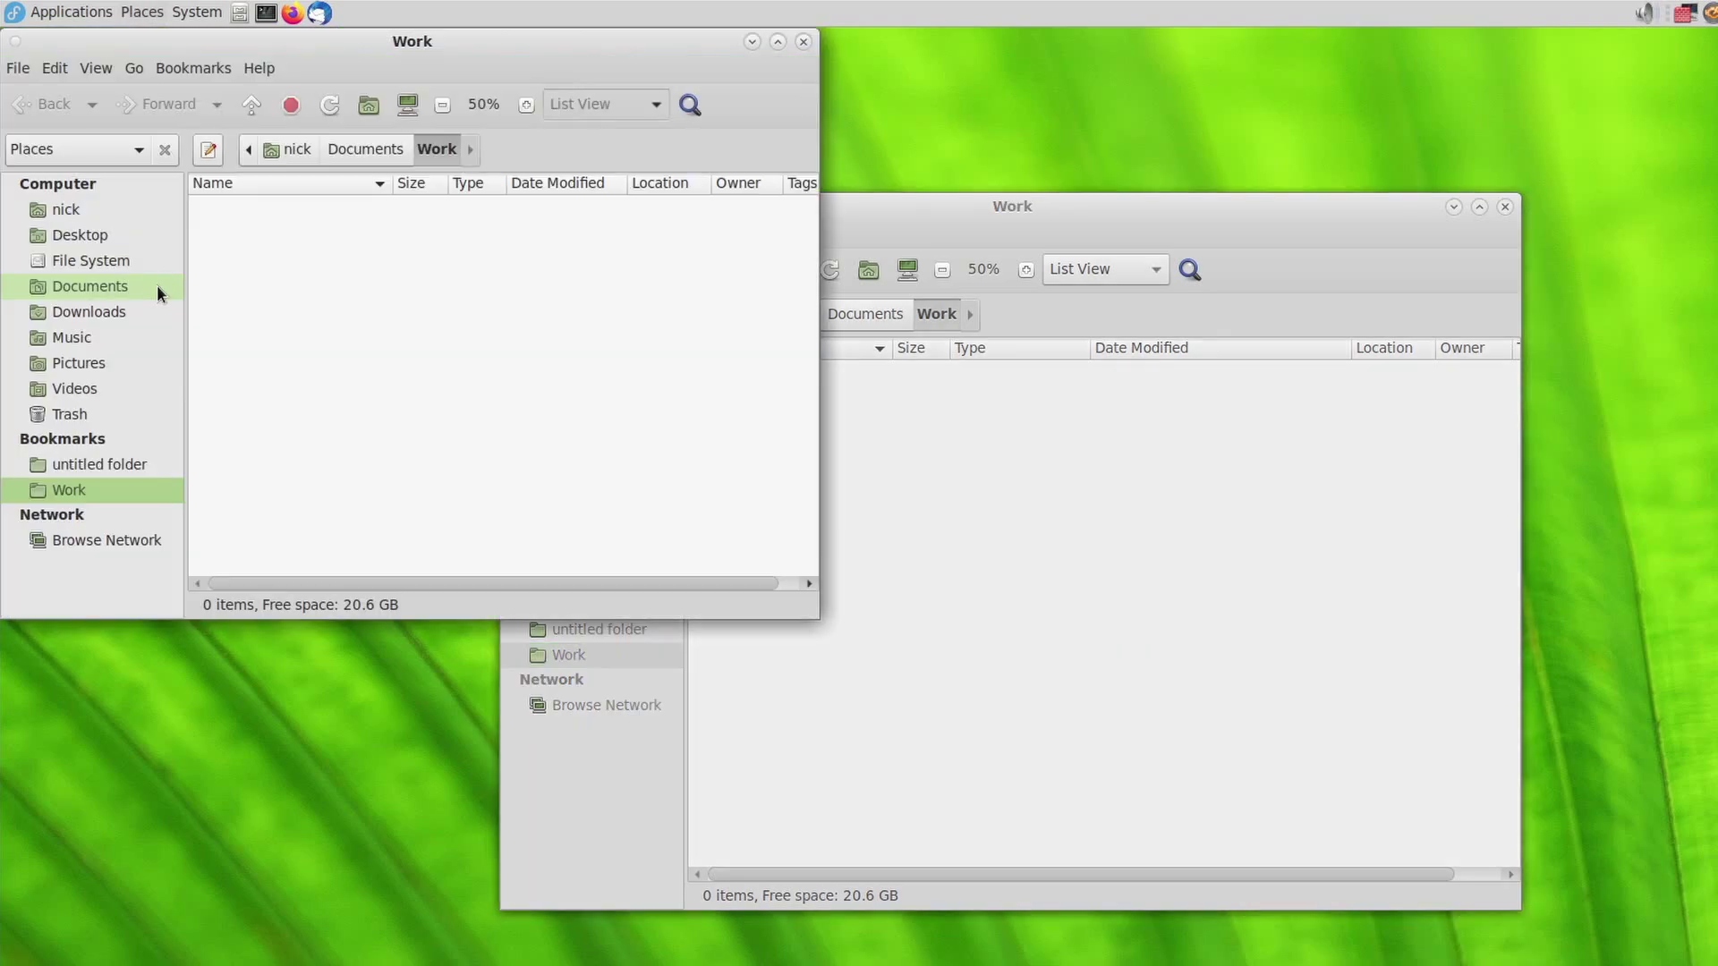
left_click_drag(308, 45, 1186, 251)
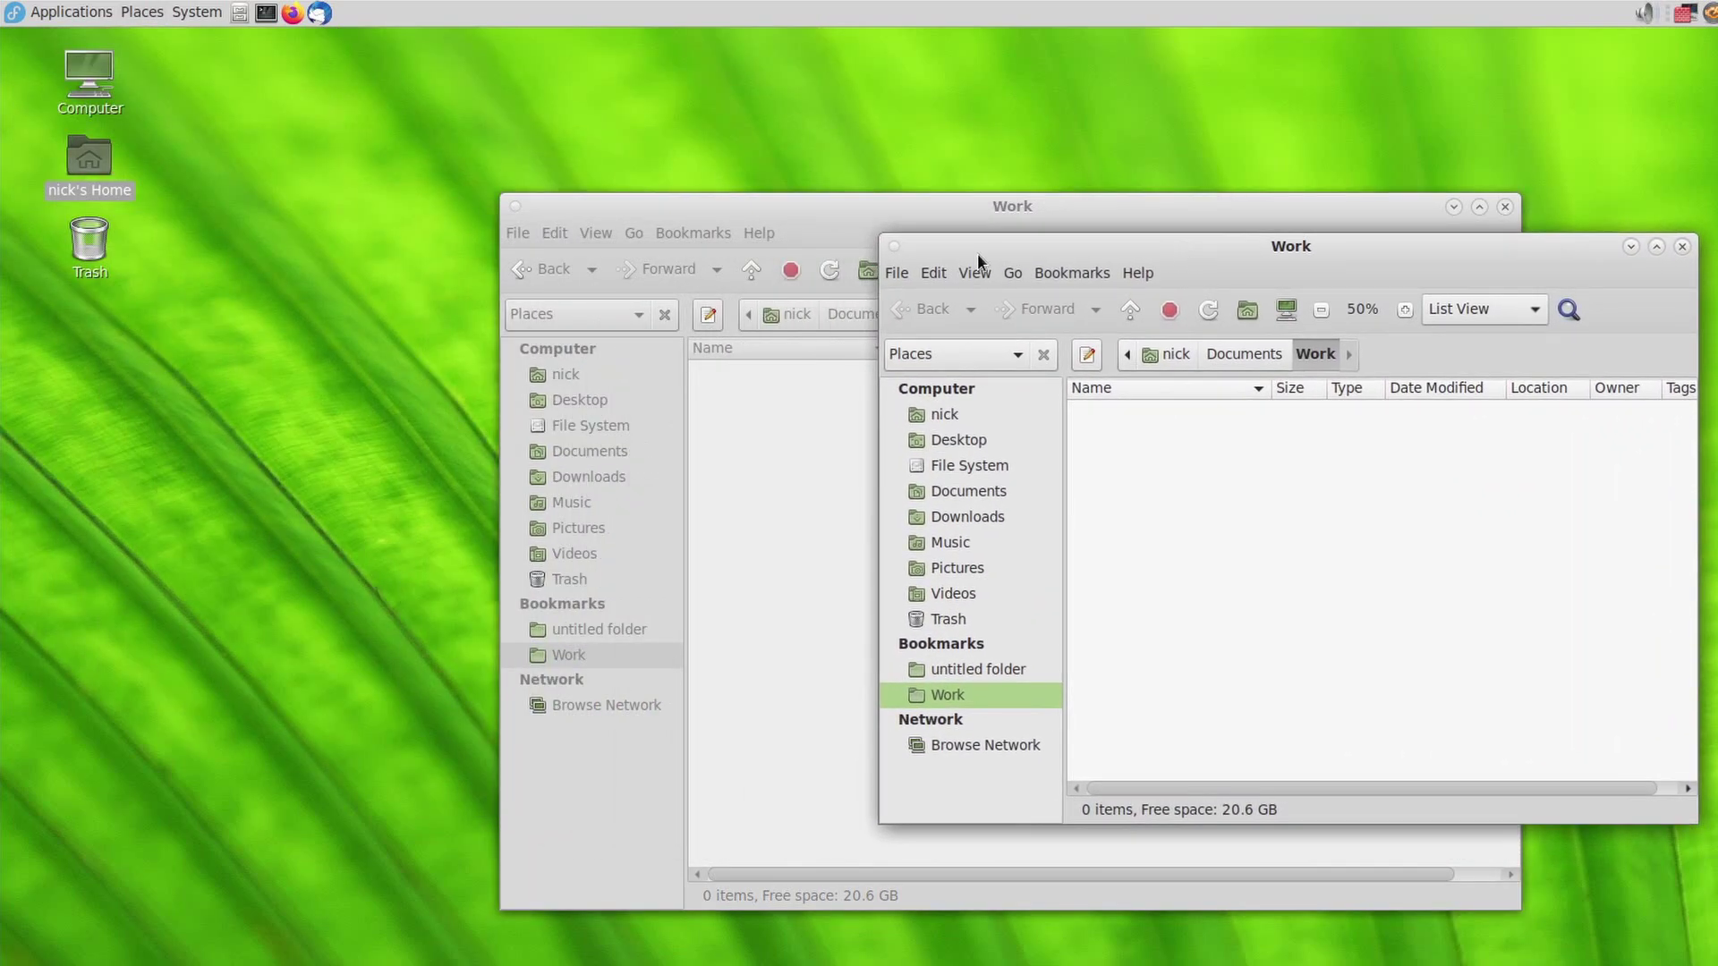
left_click(1683, 246)
Switch the home folder to compact view and then to List View.
left_click(568, 376)
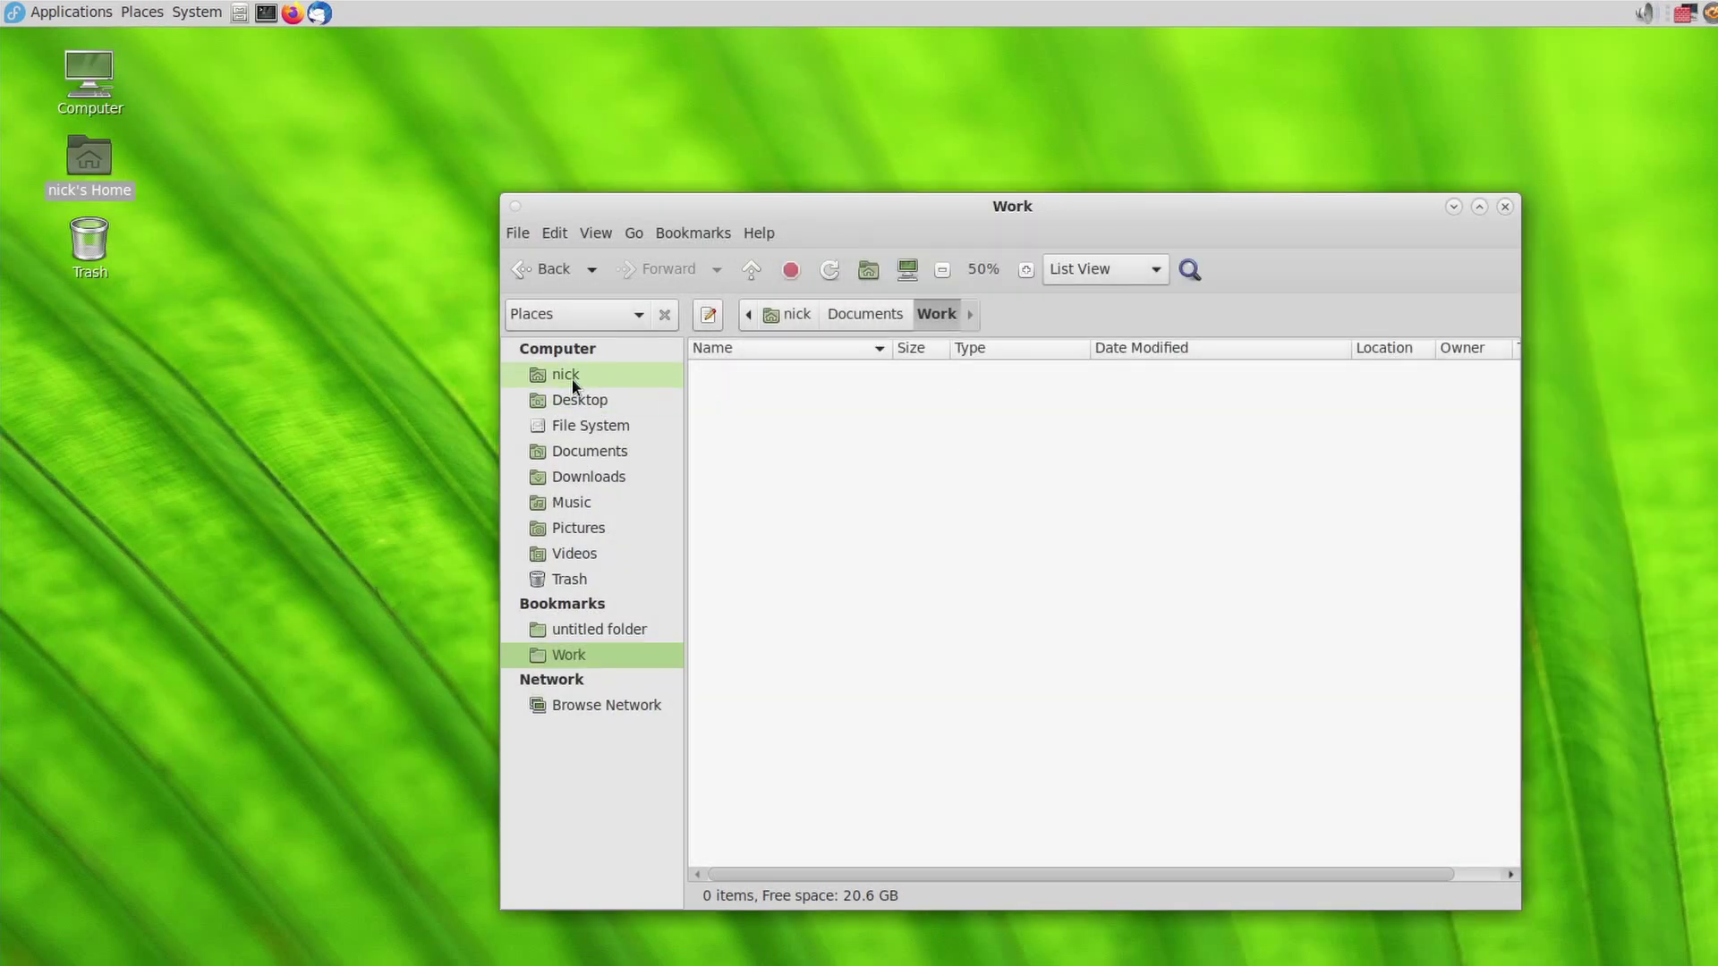
key("ctrl+3")
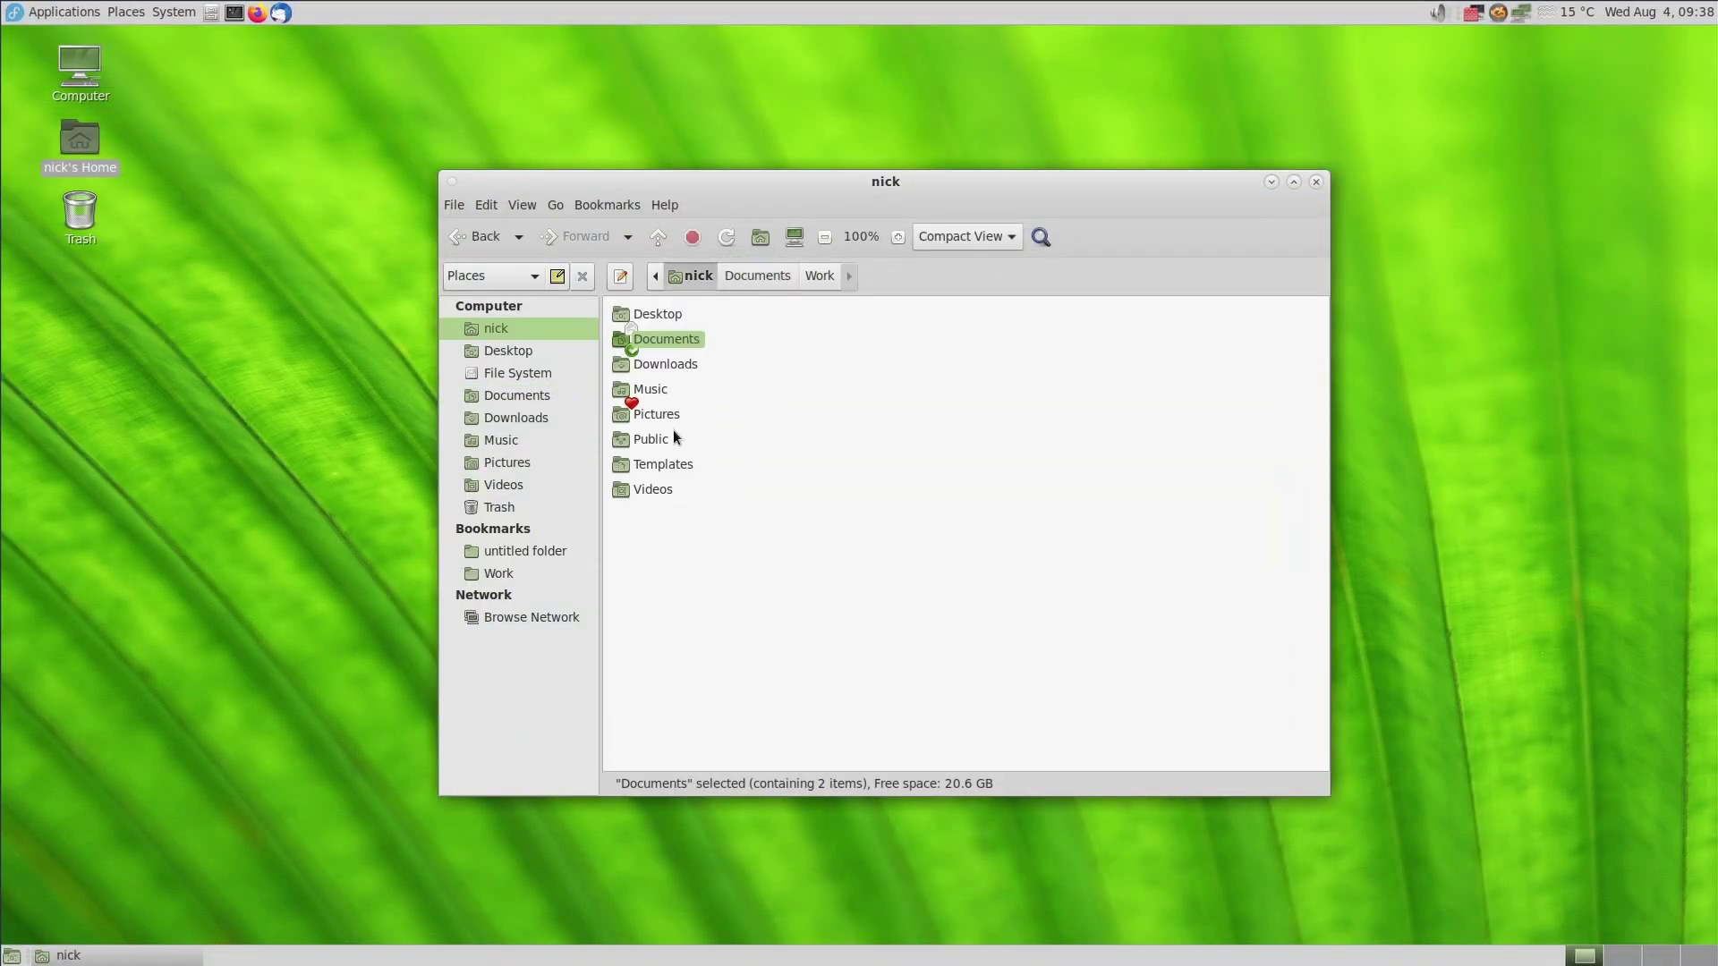
left_click(954, 207)
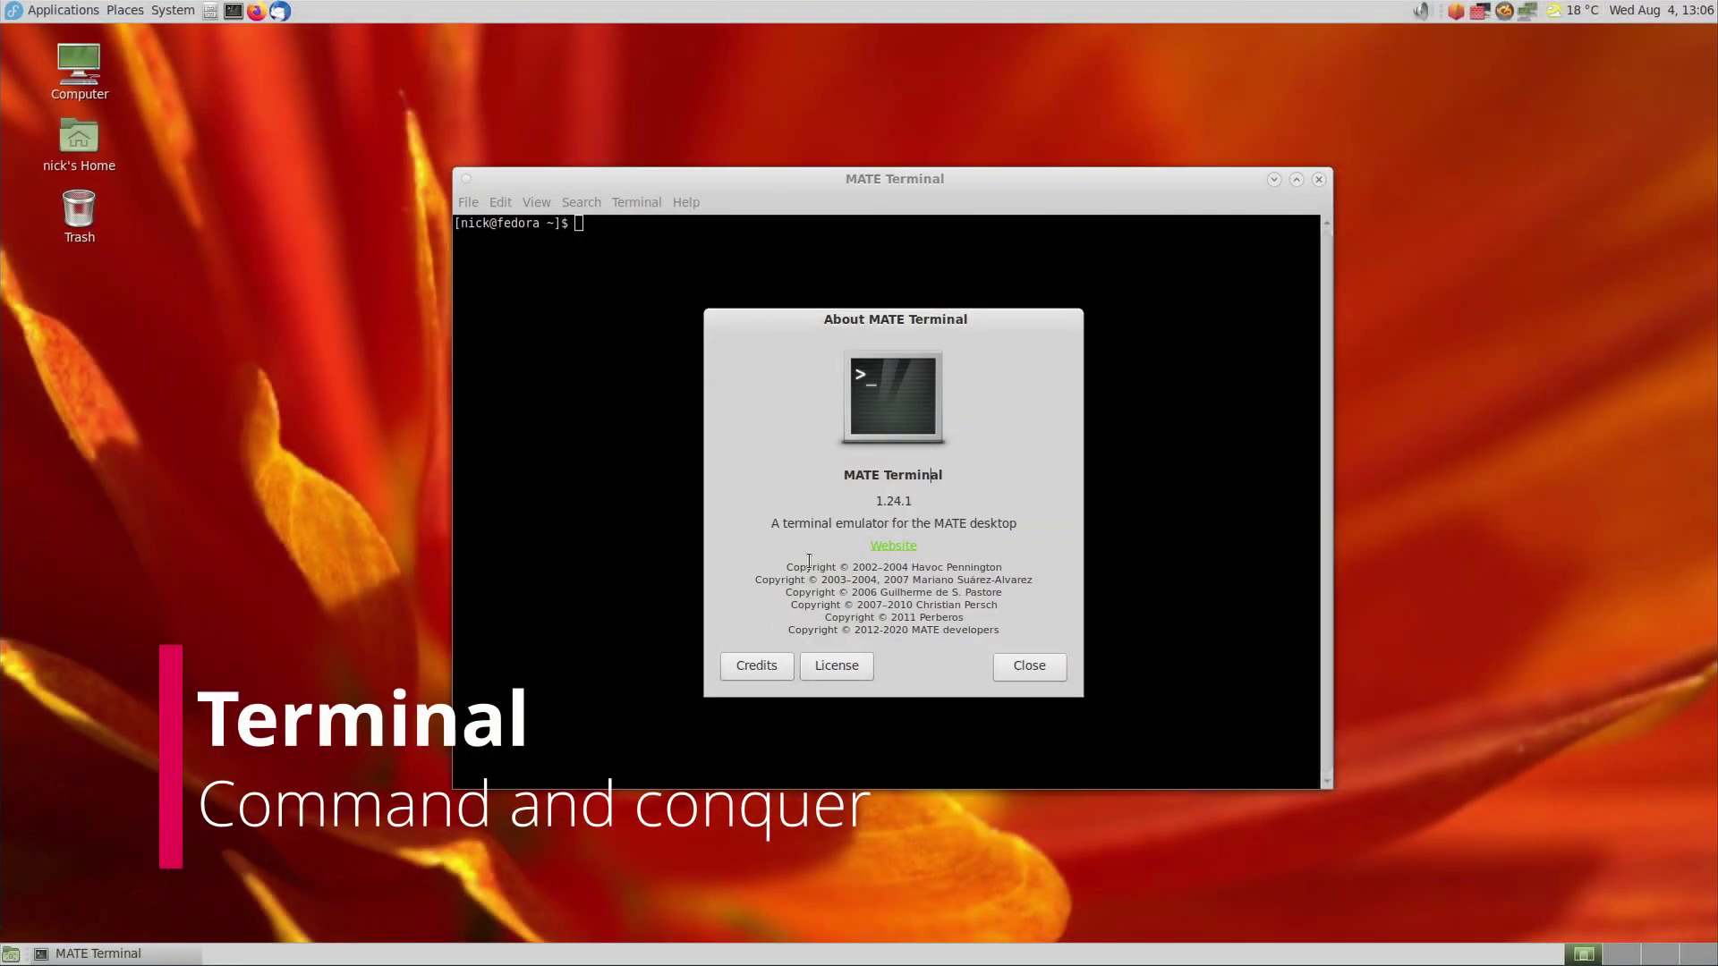
Highlight the copyright lines in About MATE Terminal, close it, and return to the Downloads tab.
left_click_drag(792, 560, 1002, 609)
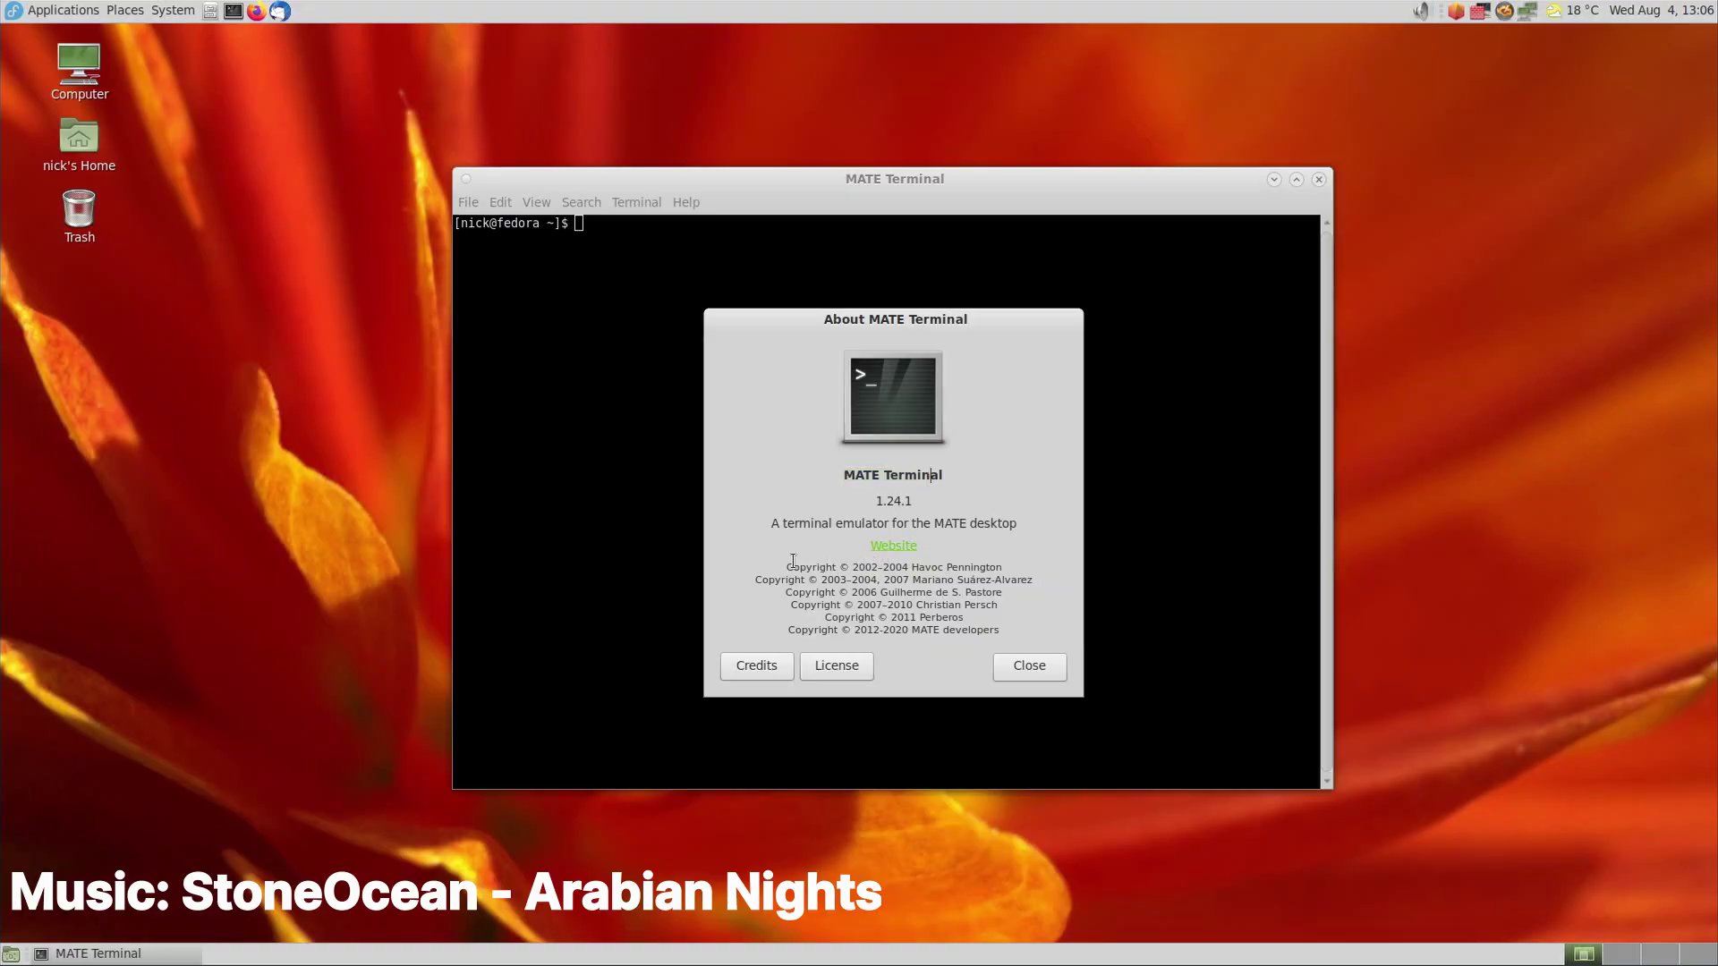
left_click_drag(793, 561, 912, 579)
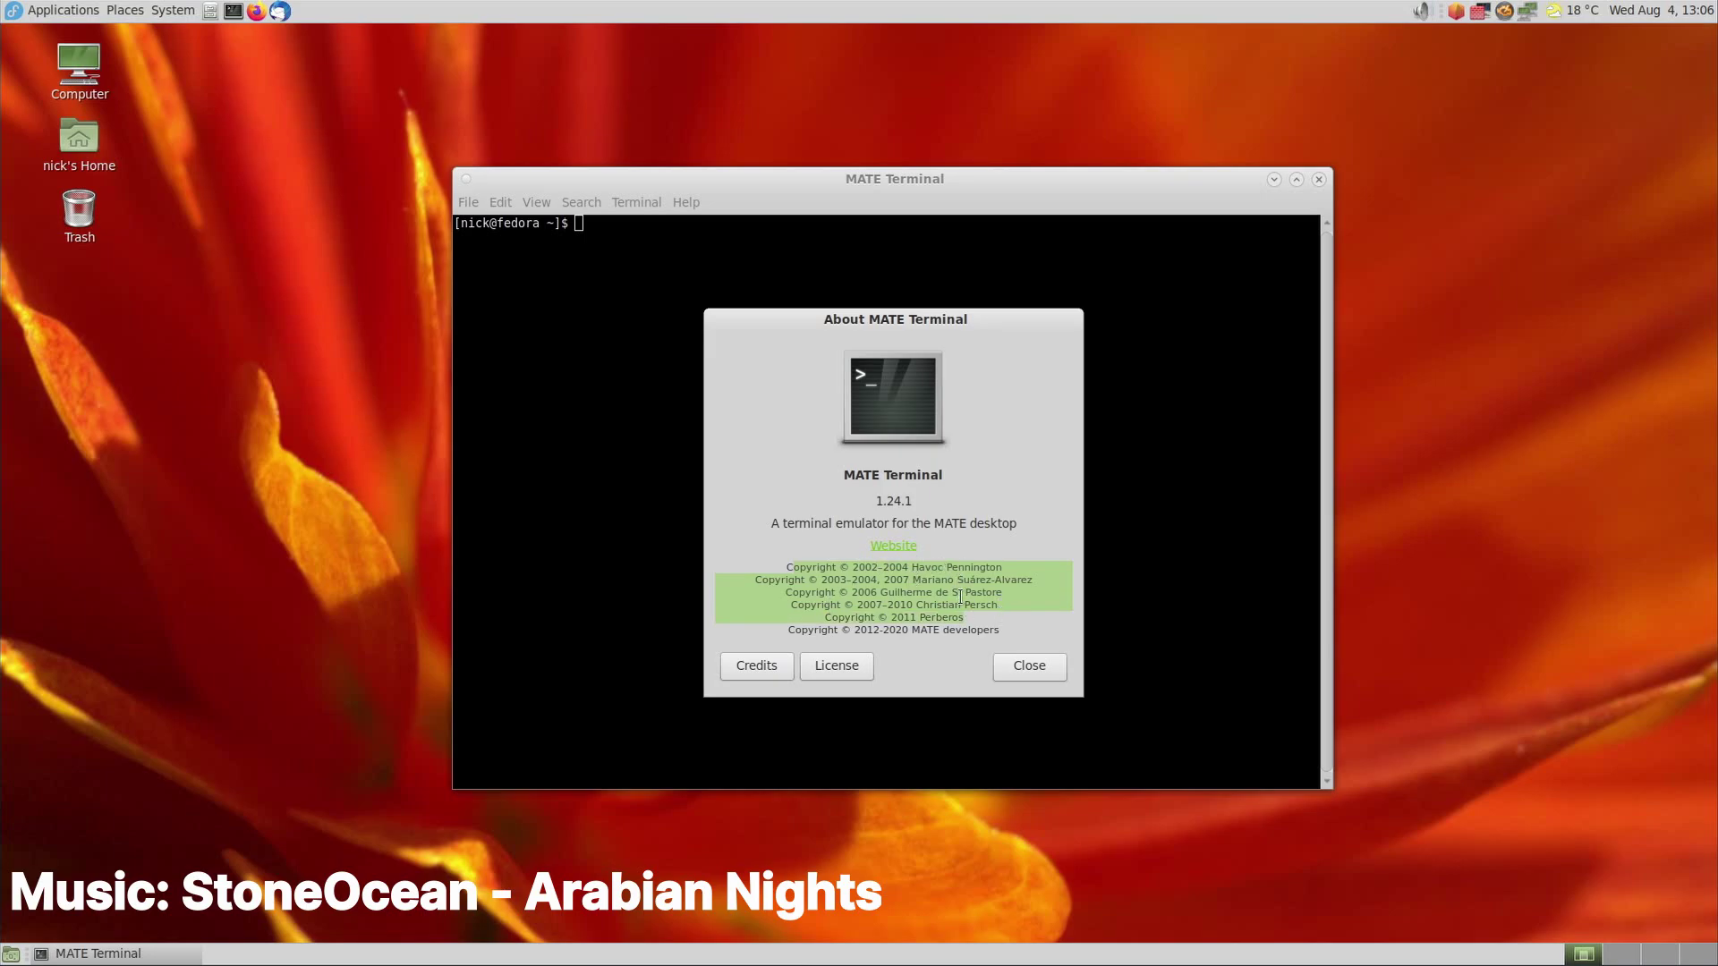
left_click(1029, 666)
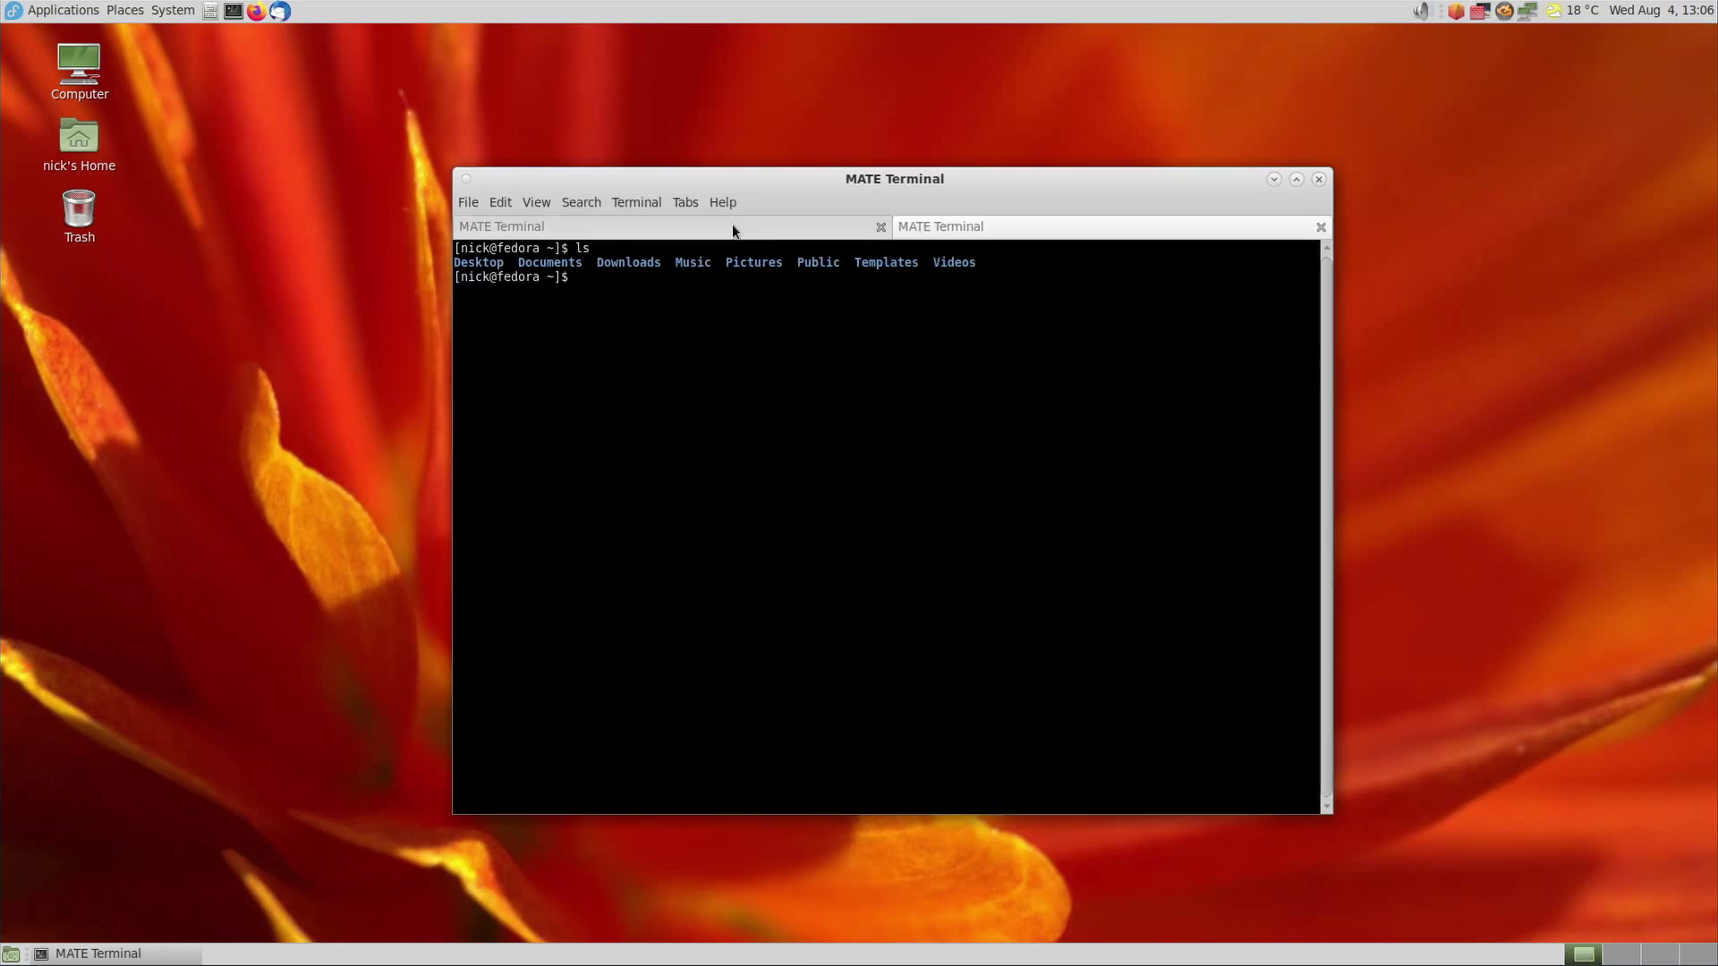
left_click(732, 223)
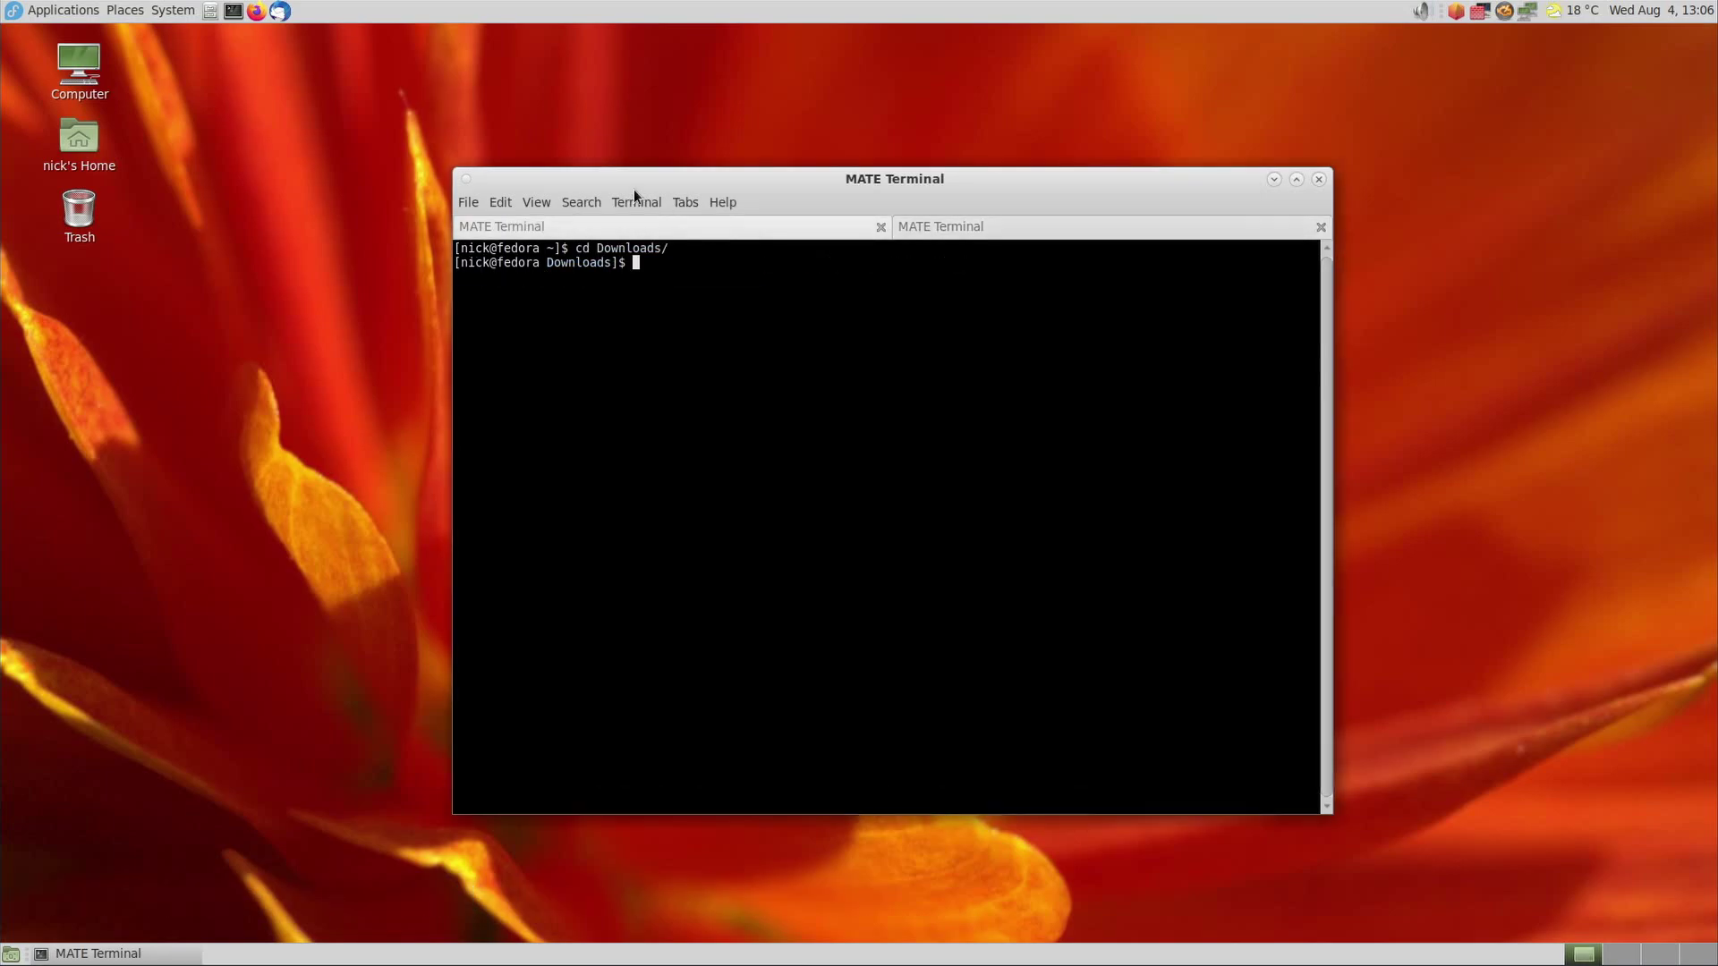
Set the Default profile's initial title to 'My Awesome Terminal Profile'.
left_click(501, 203)
left_click(573, 338)
left_click(945, 293)
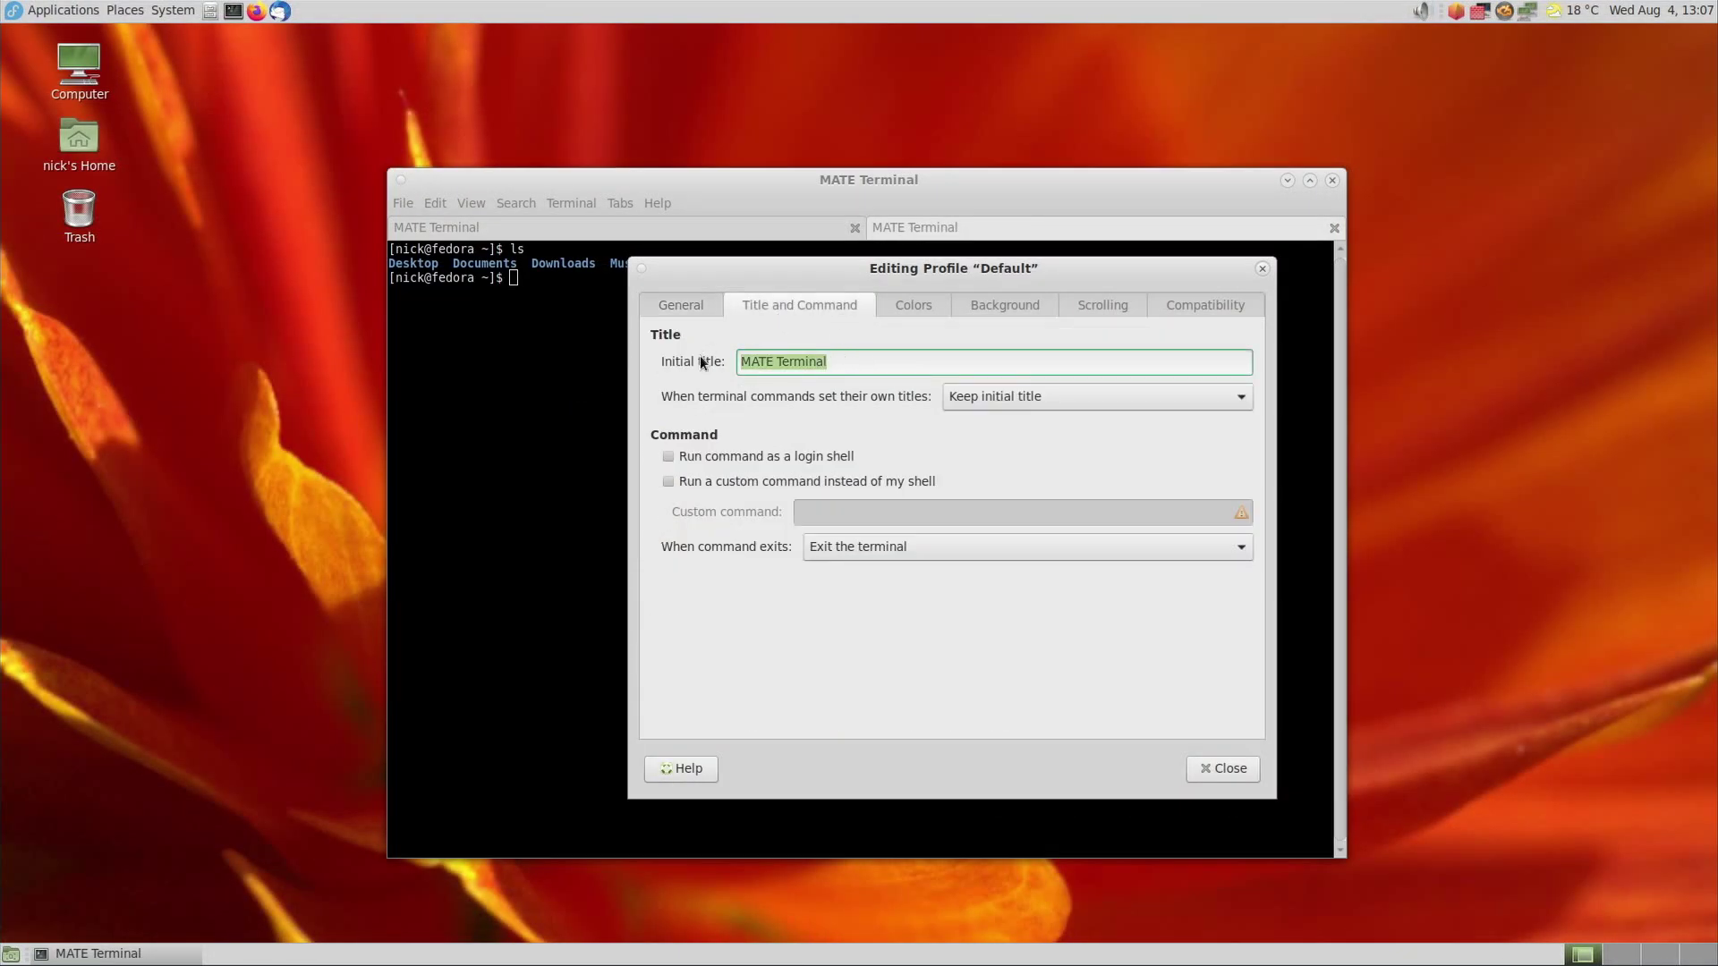
type("My Awesome Terminalk Profile")
left_click(878, 362)
key("BackSpace")
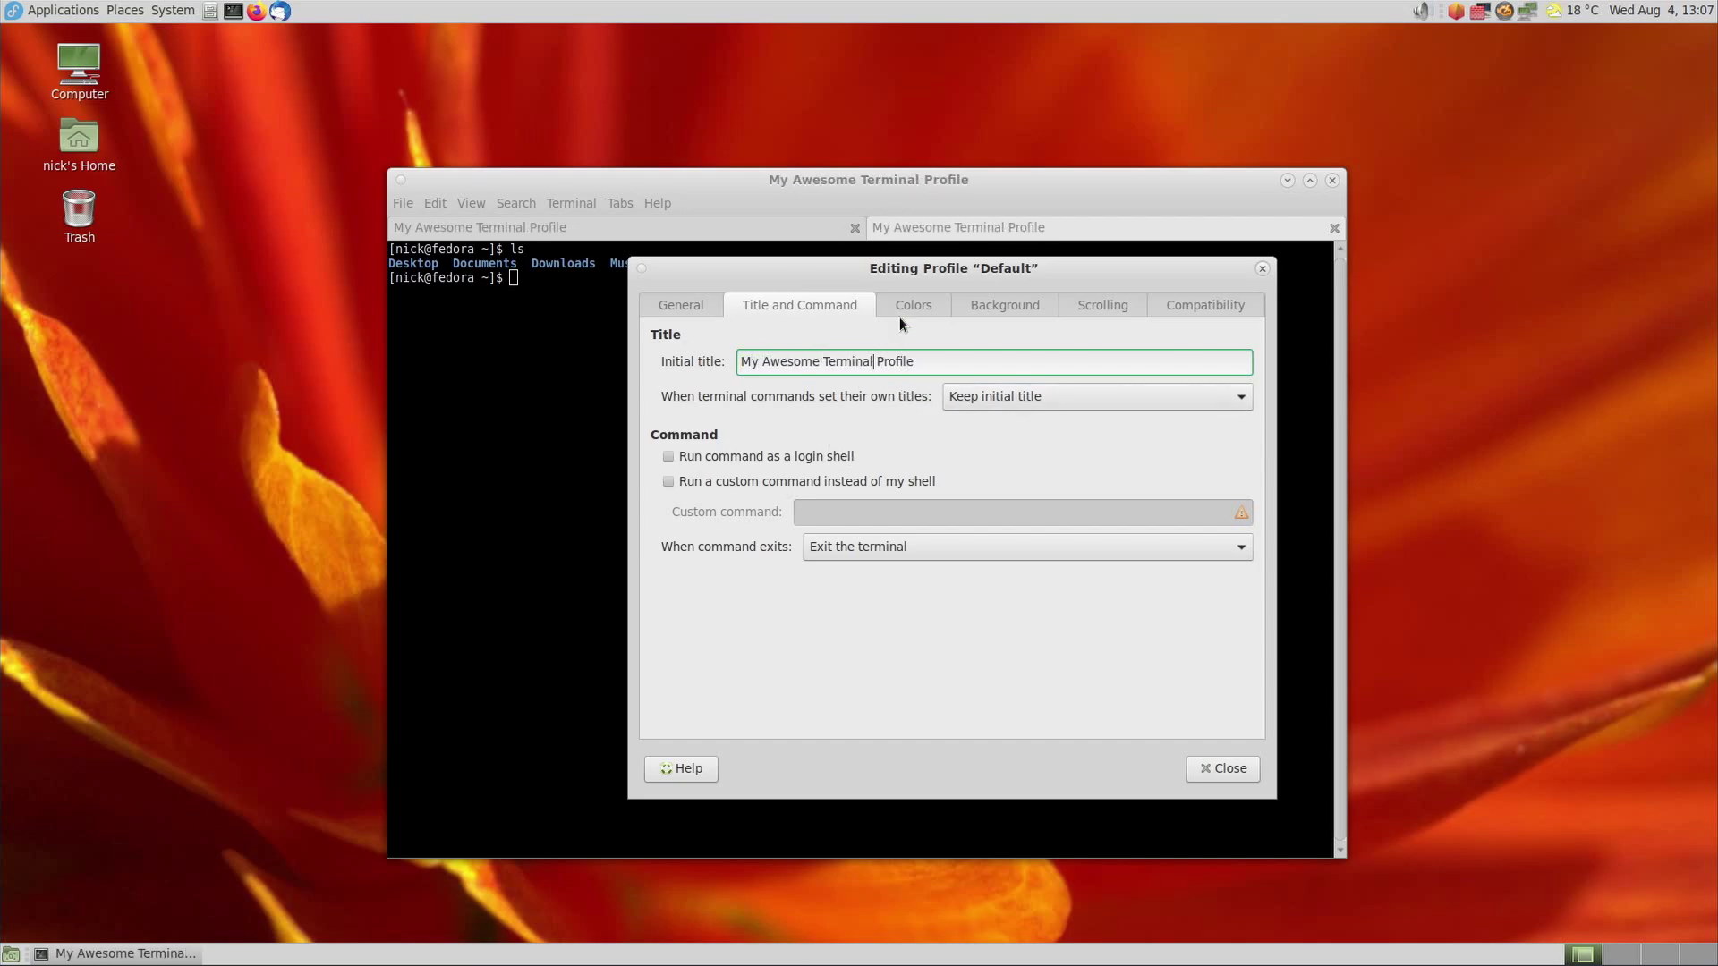
Apply the Solarized dark colour scheme after trying Solarized light.
left_click(901, 313)
left_click(893, 395)
left_click(873, 361)
left_click(869, 387)
left_click(863, 356)
left_click(859, 386)
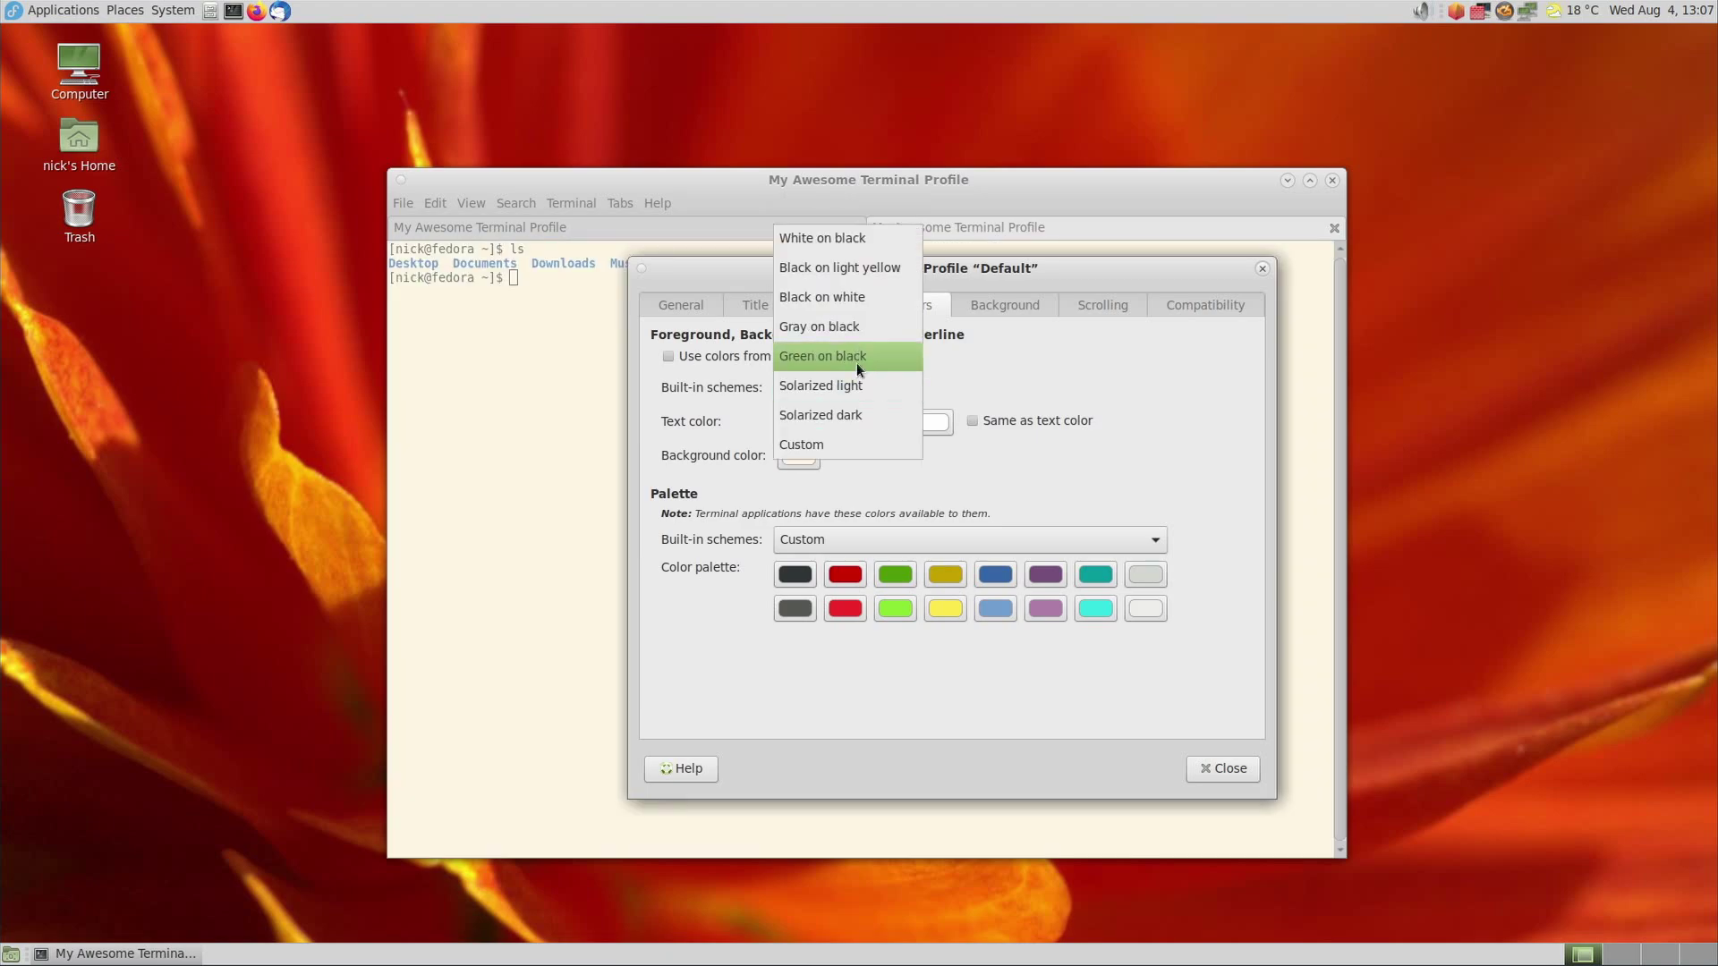
left_click(850, 414)
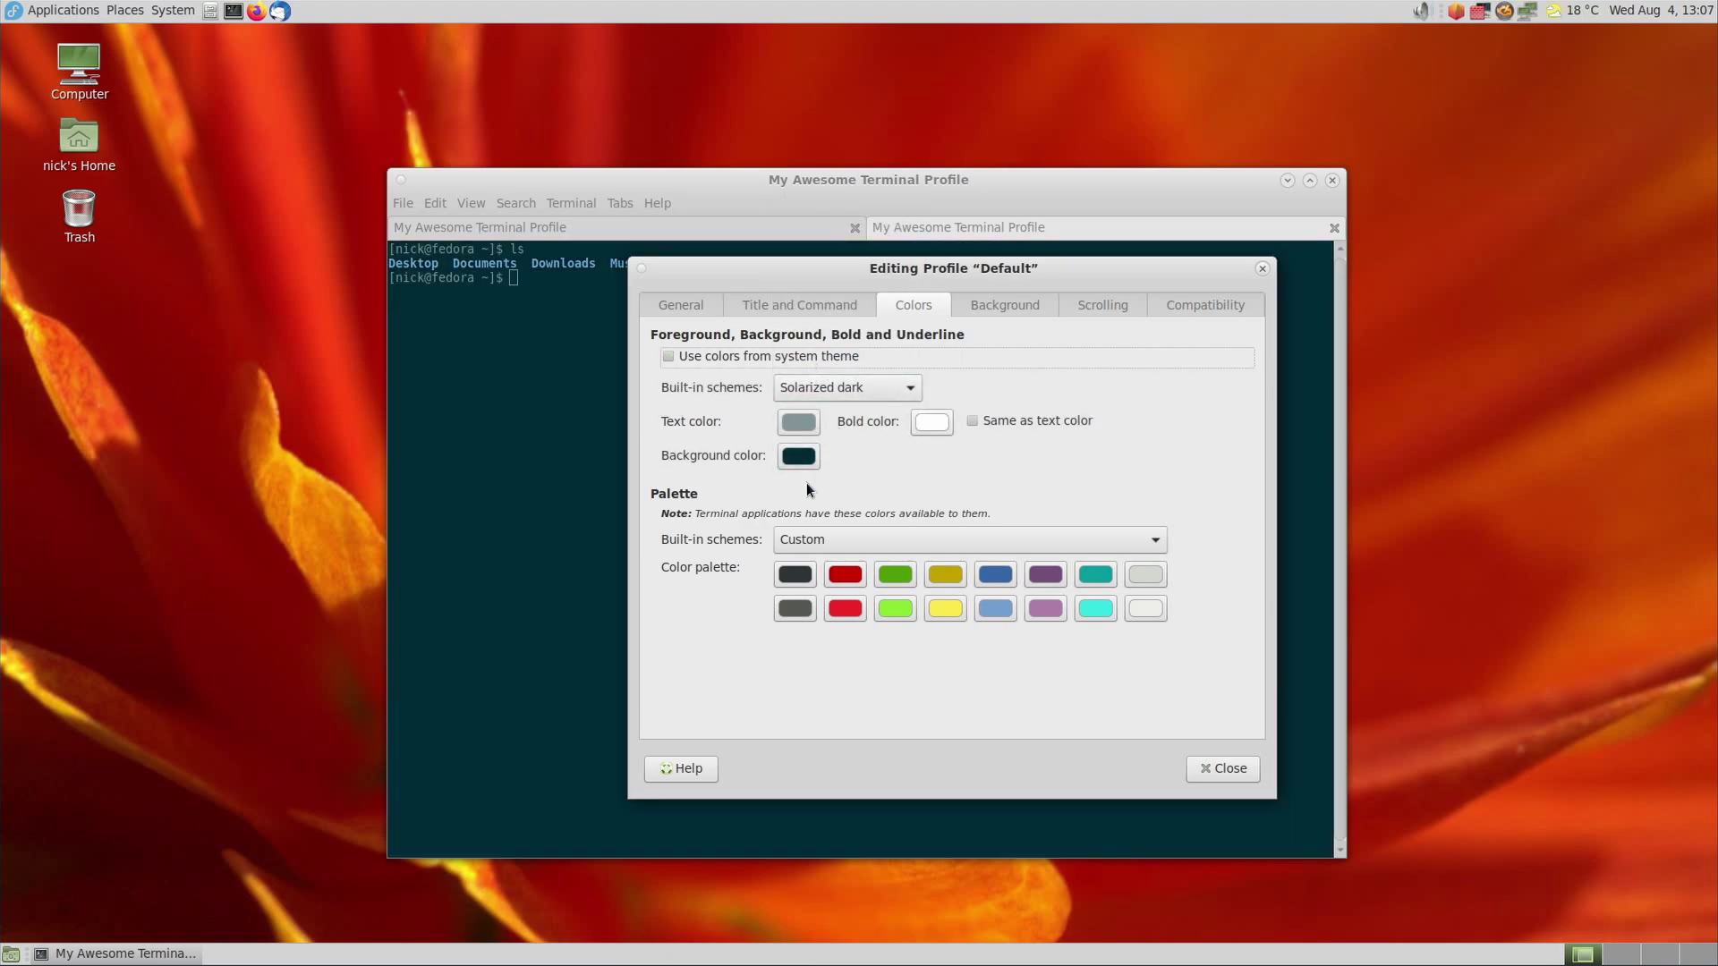
Enable a transparent background with more shading, view Scrolling and Compatibility, and close.
left_click(1001, 305)
left_click(707, 420)
left_click_drag(946, 465, 991, 474)
left_click(1086, 308)
left_click(1183, 303)
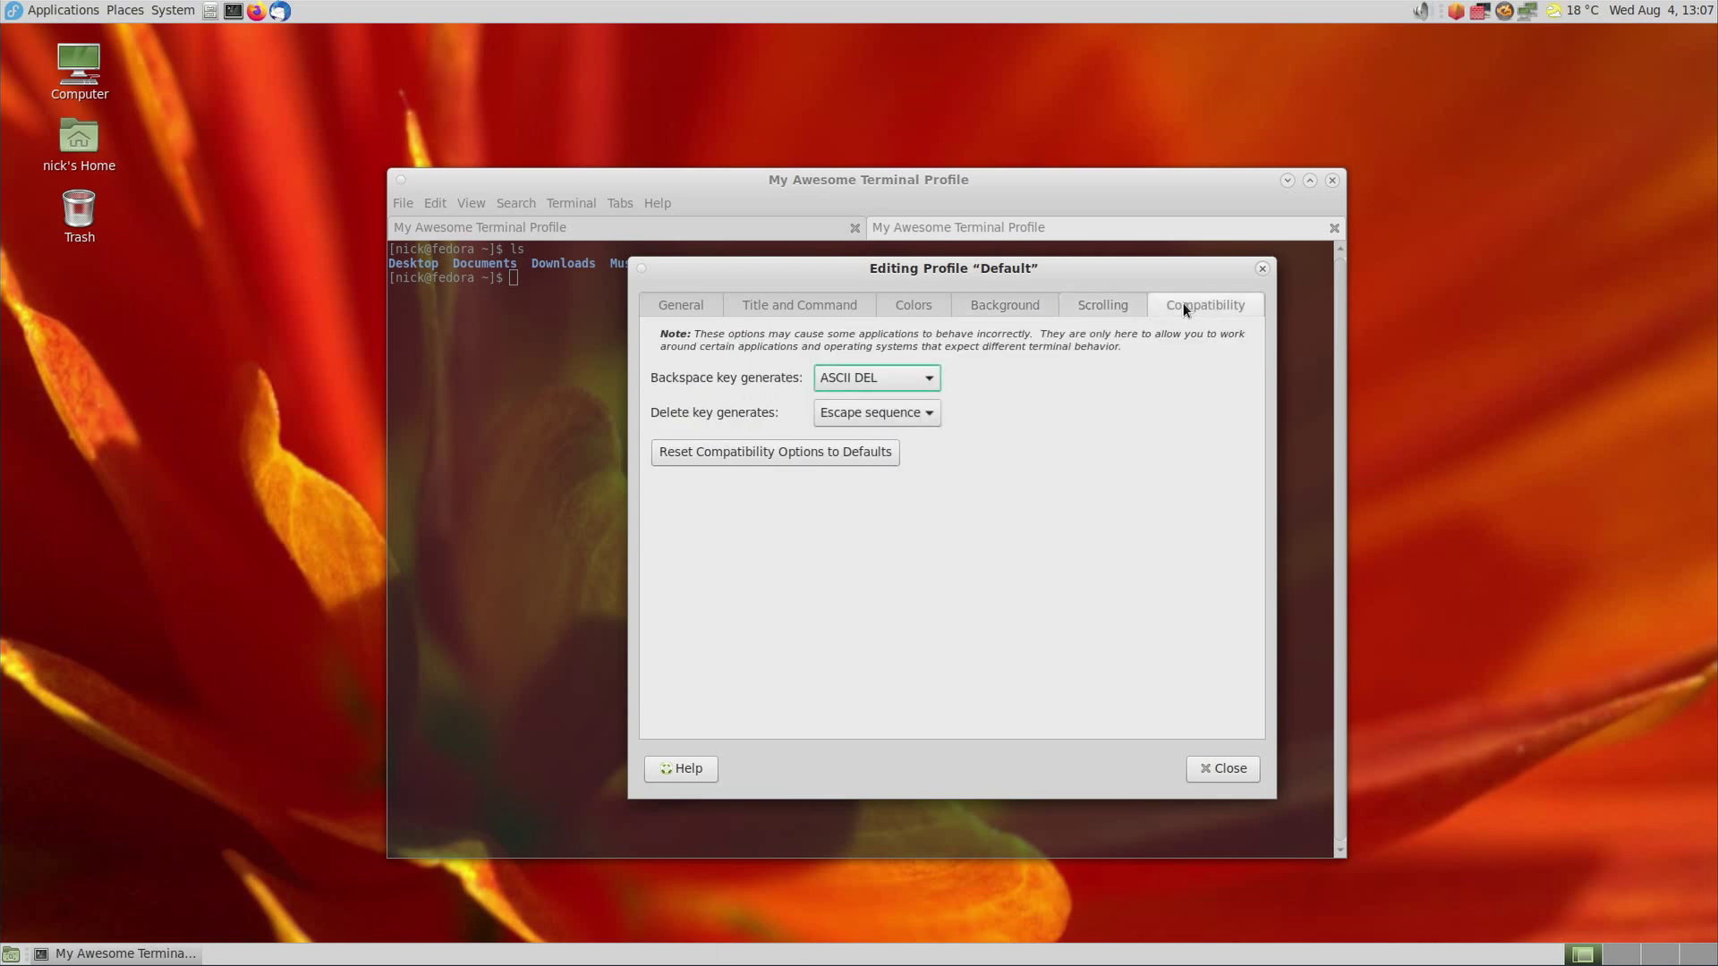
left_click(1222, 769)
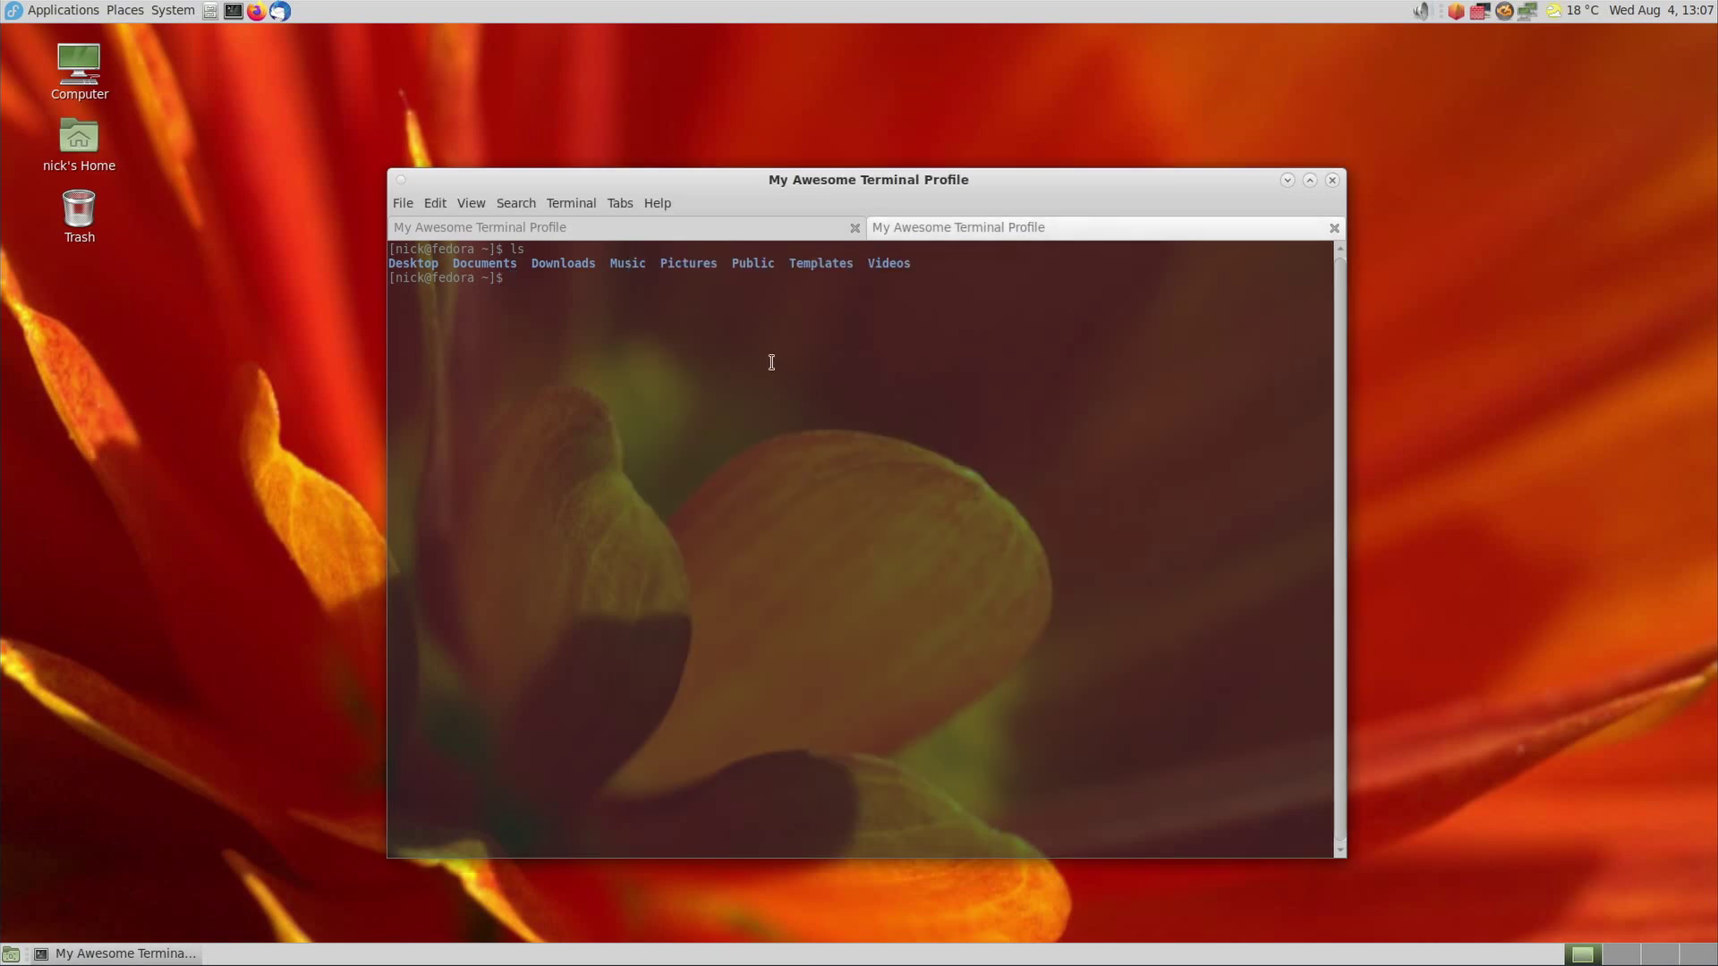
Open a new tab, then drag the profile's background shade slider toward Maximum.
key("ctrl+shift+t")
left_click(792, 228)
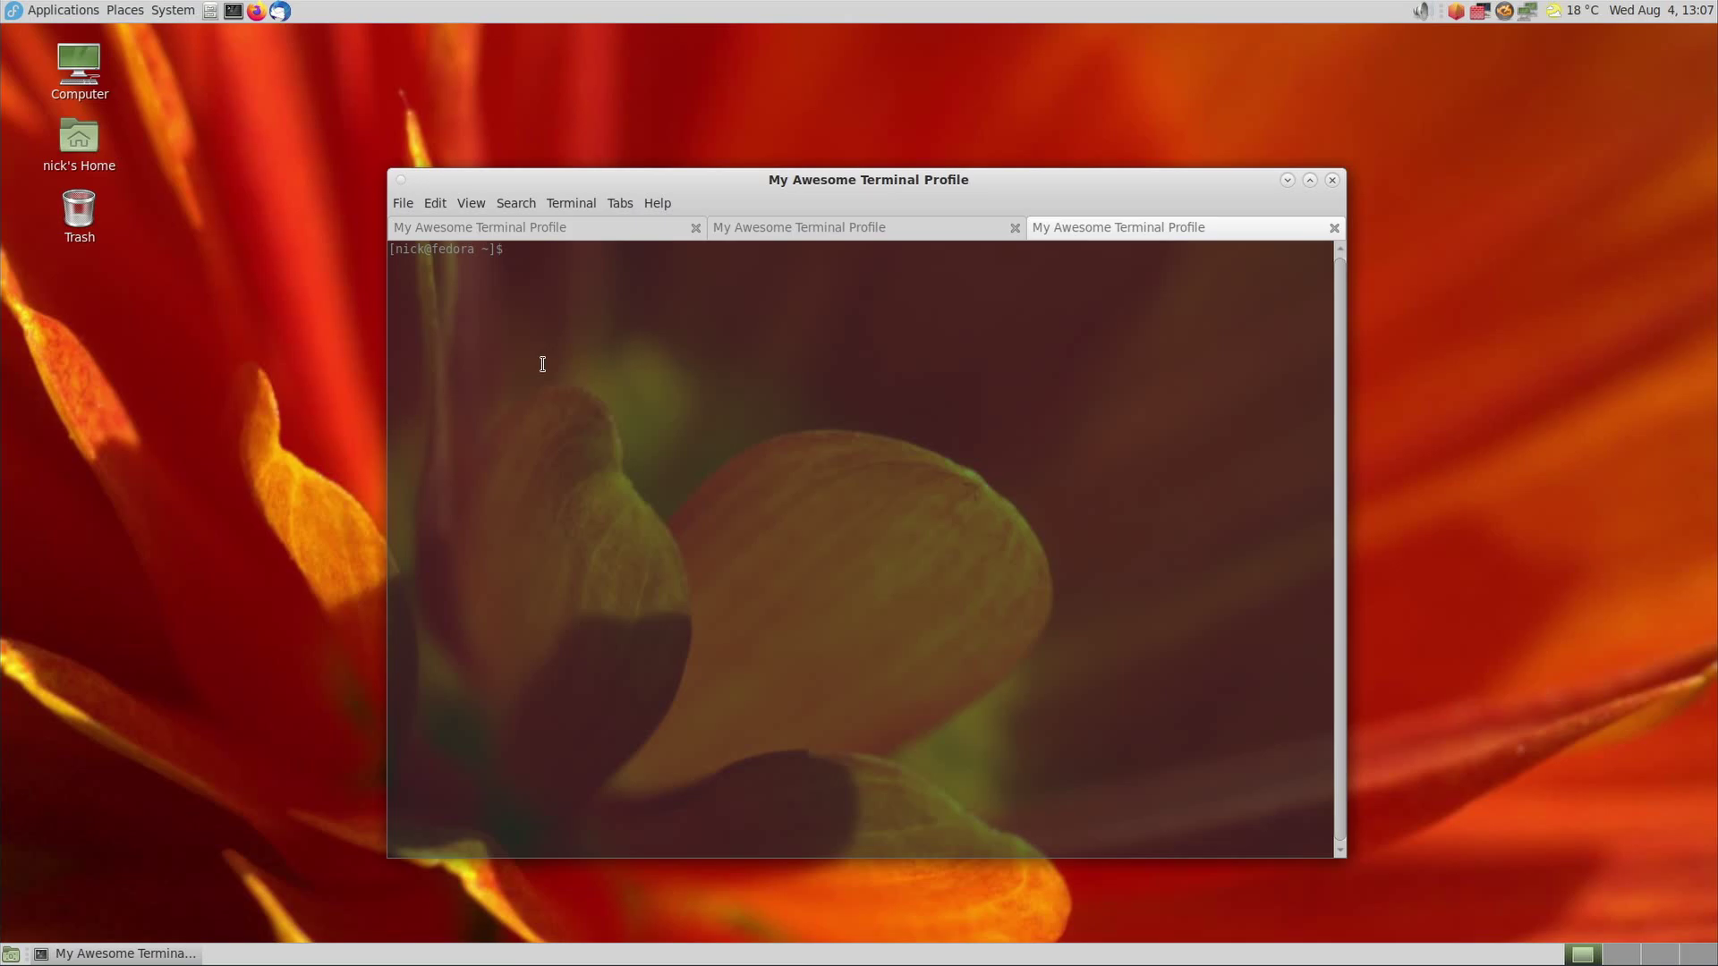
left_click(436, 204)
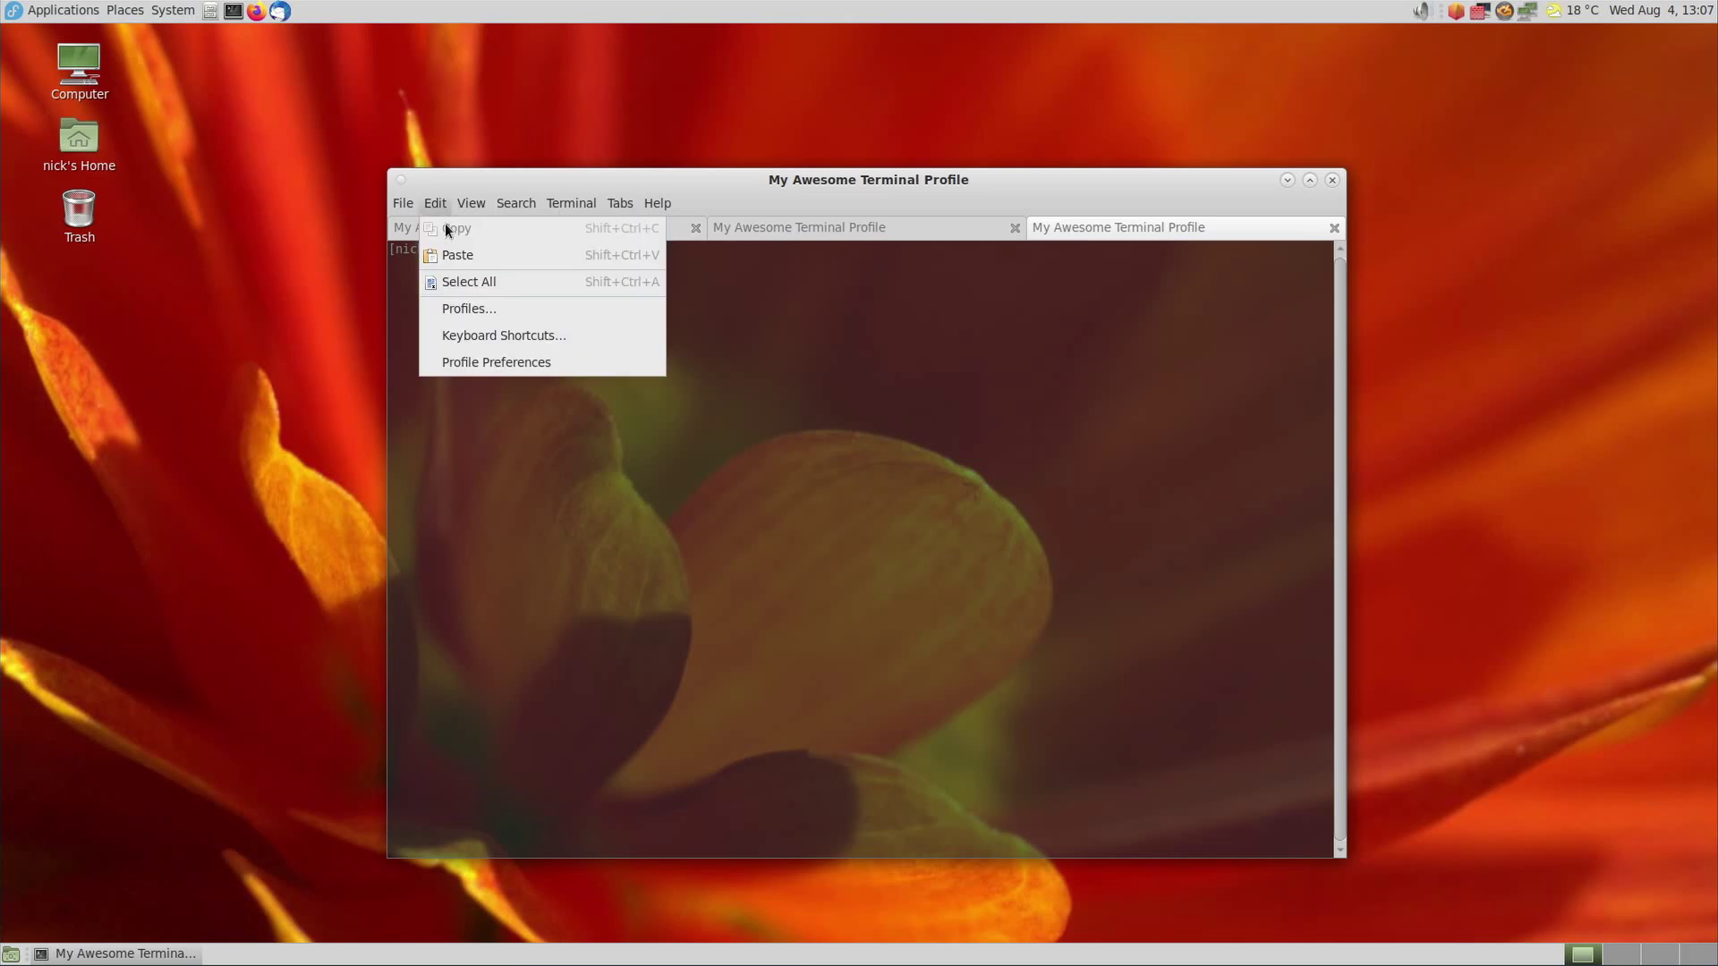
left_click(465, 362)
left_click(930, 317)
left_click_drag(901, 475, 1074, 480)
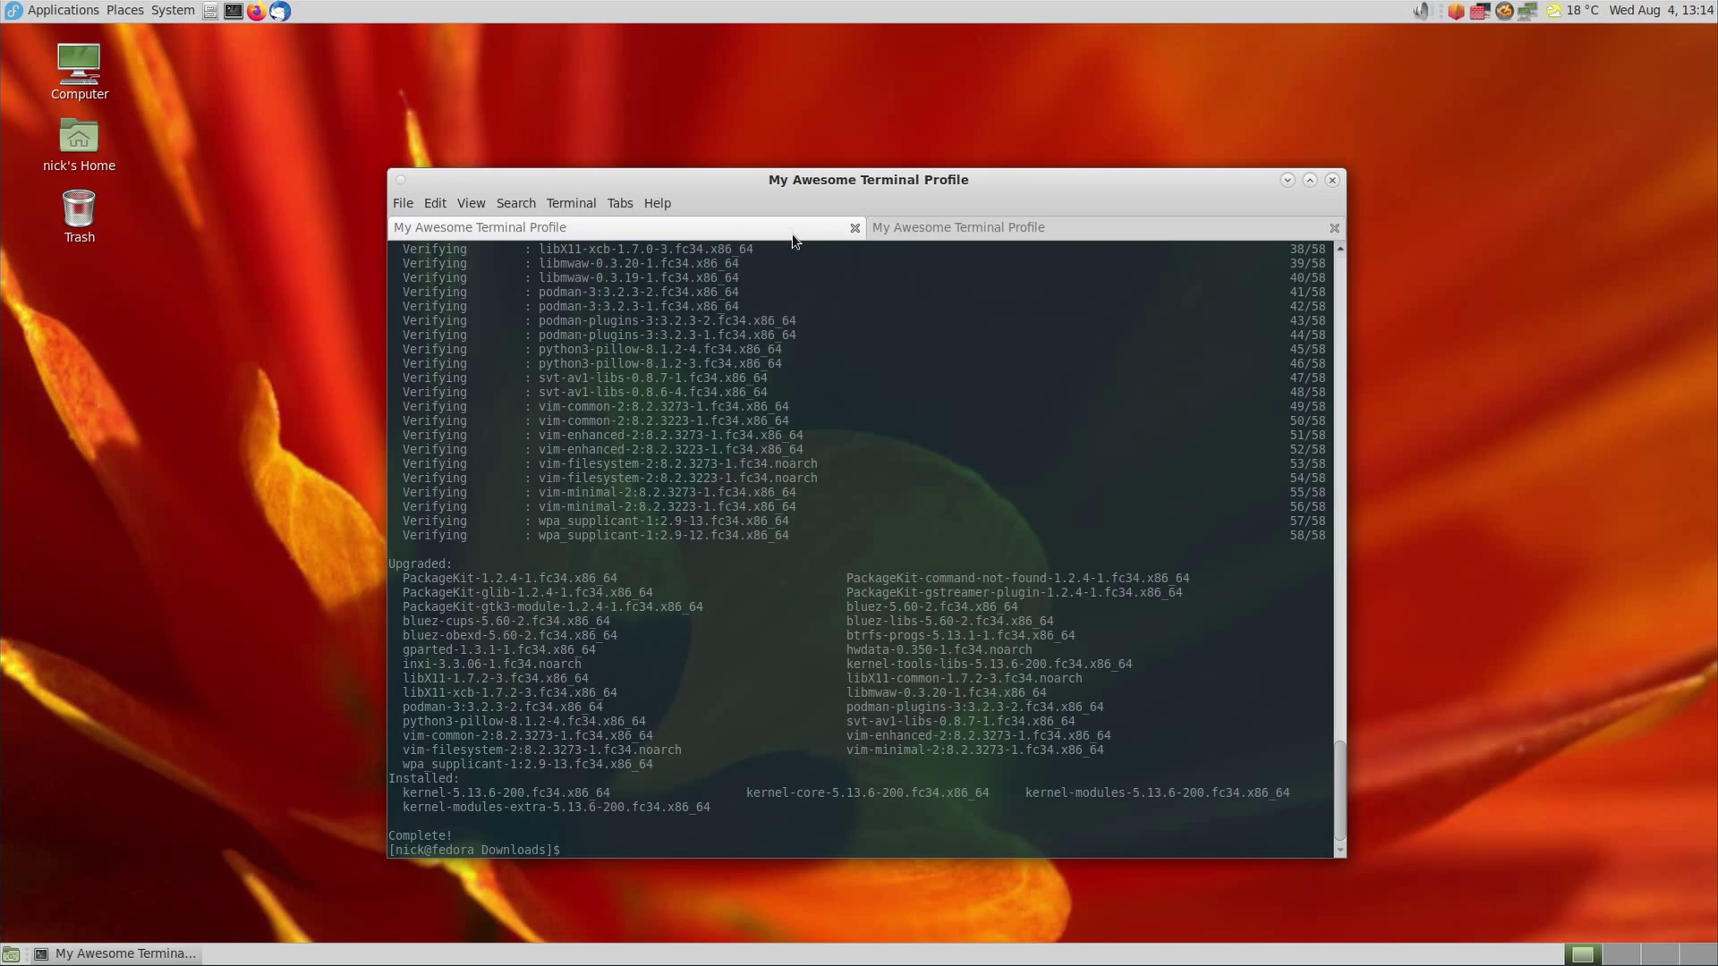
Toggle between the home listing and upgrade output tabs, ending on the home listing.
left_click(1024, 238)
left_click(711, 228)
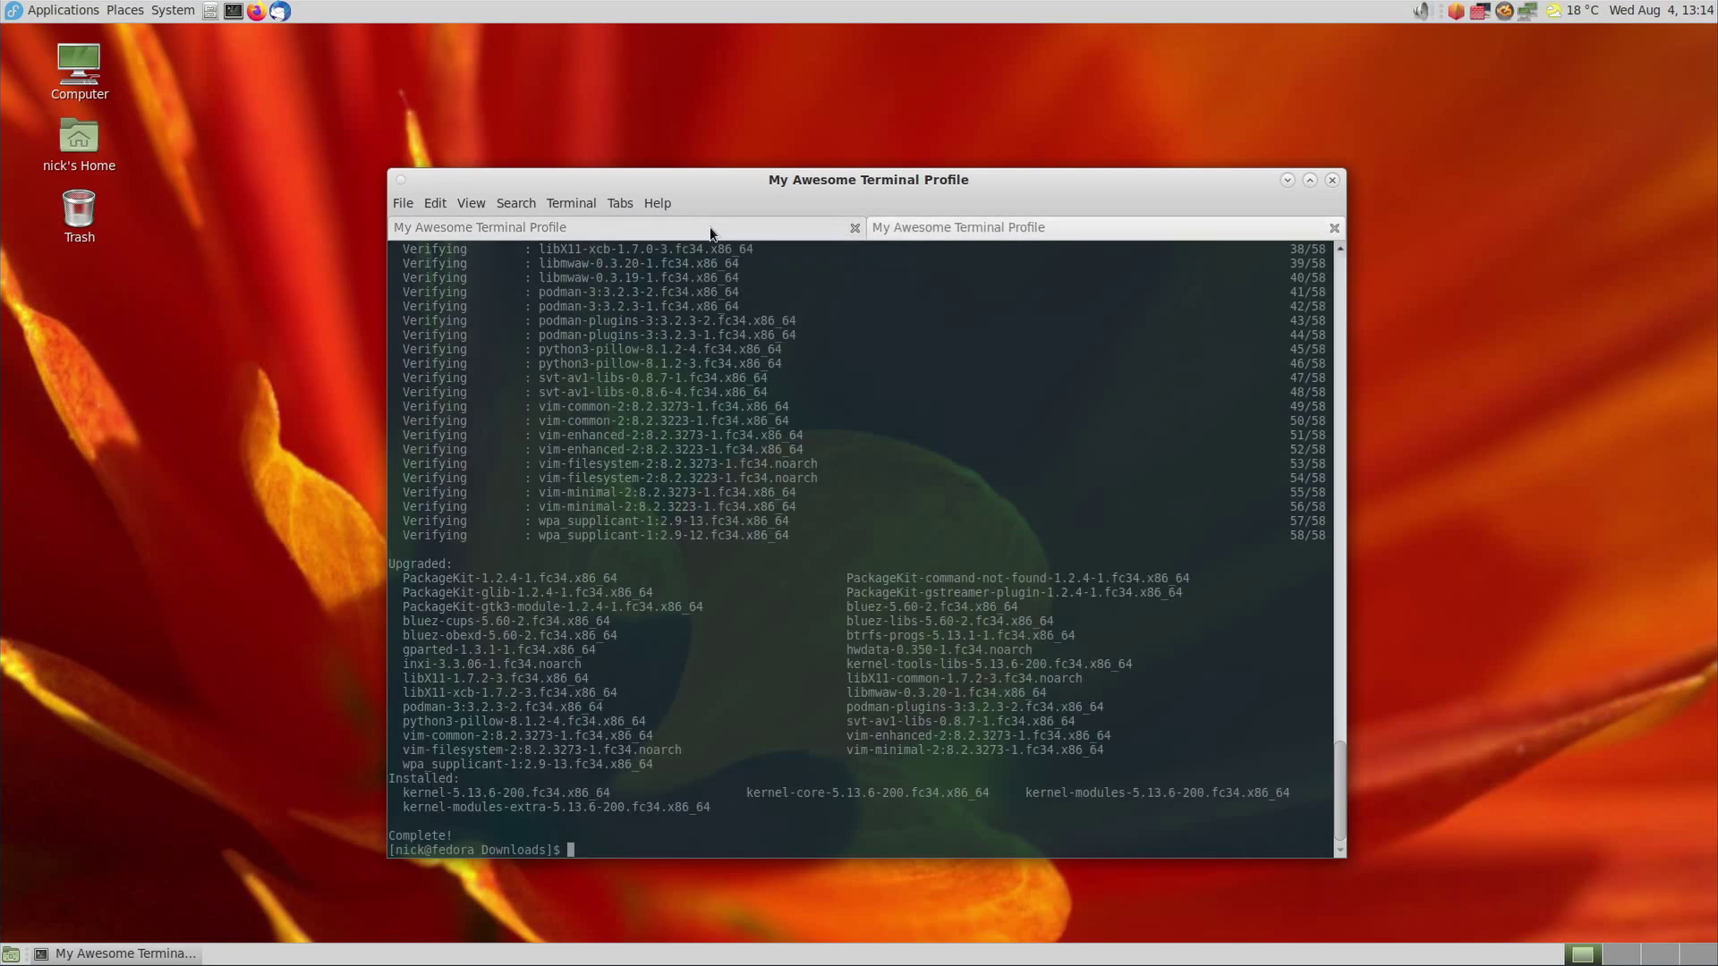
left_click(926, 231)
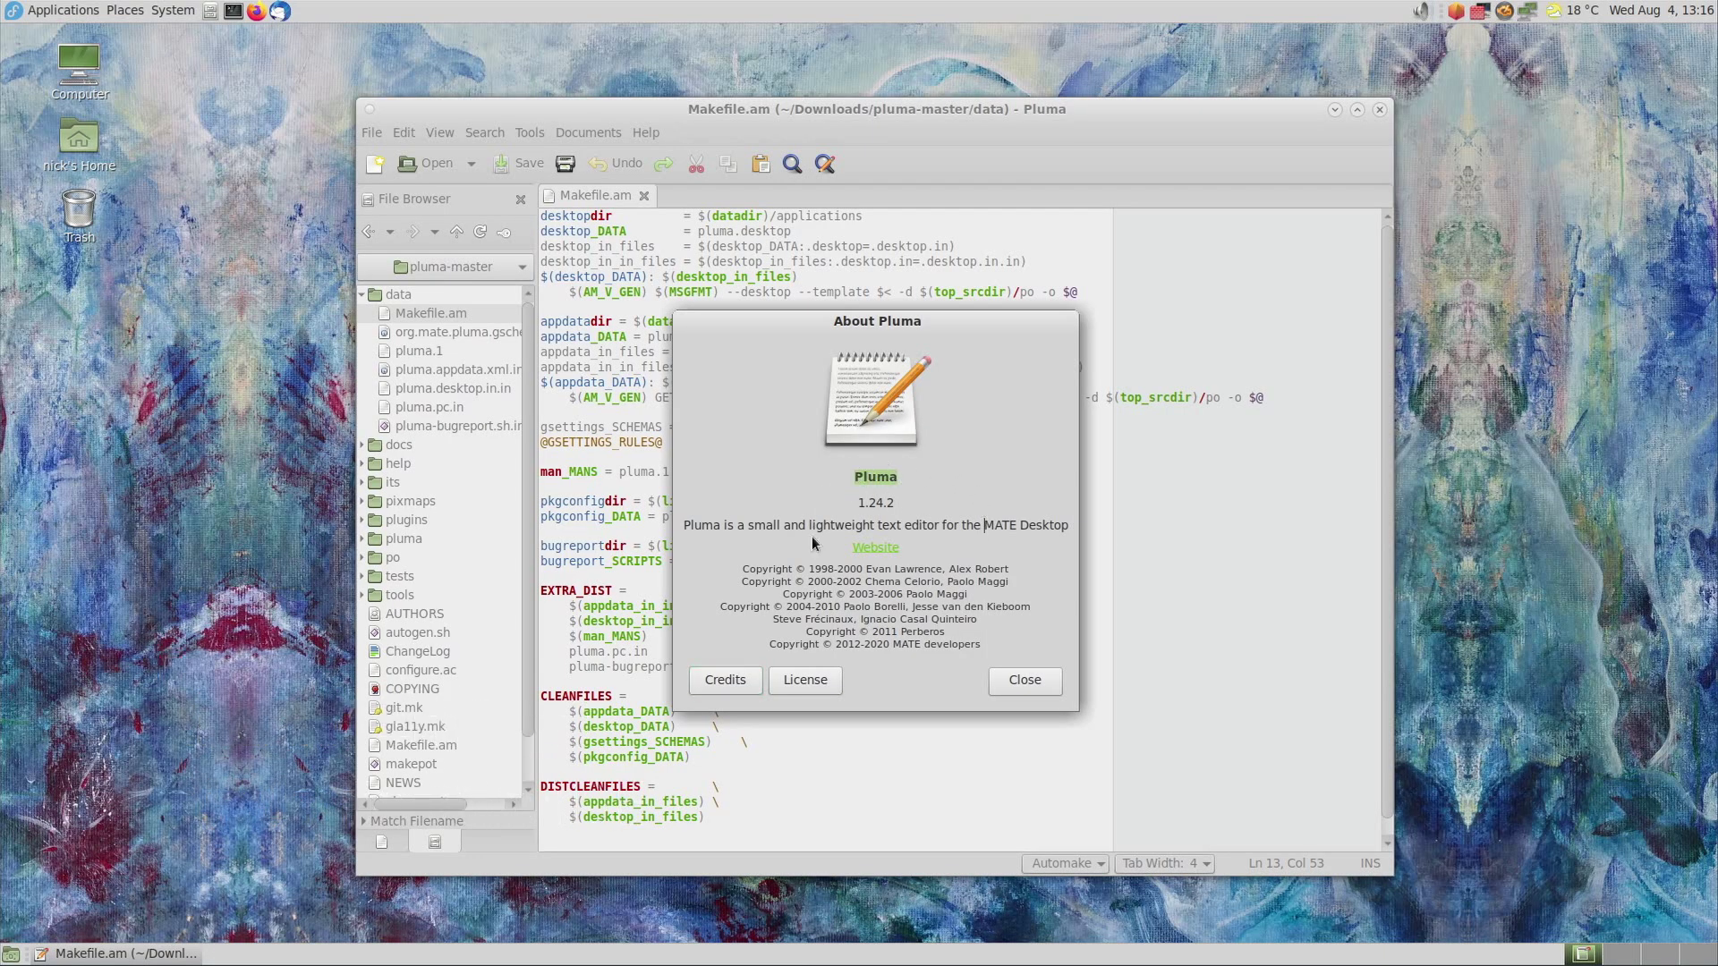
Close About Pluma and open pluma.1 from the File Browser in a new tab.
left_click(1033, 687)
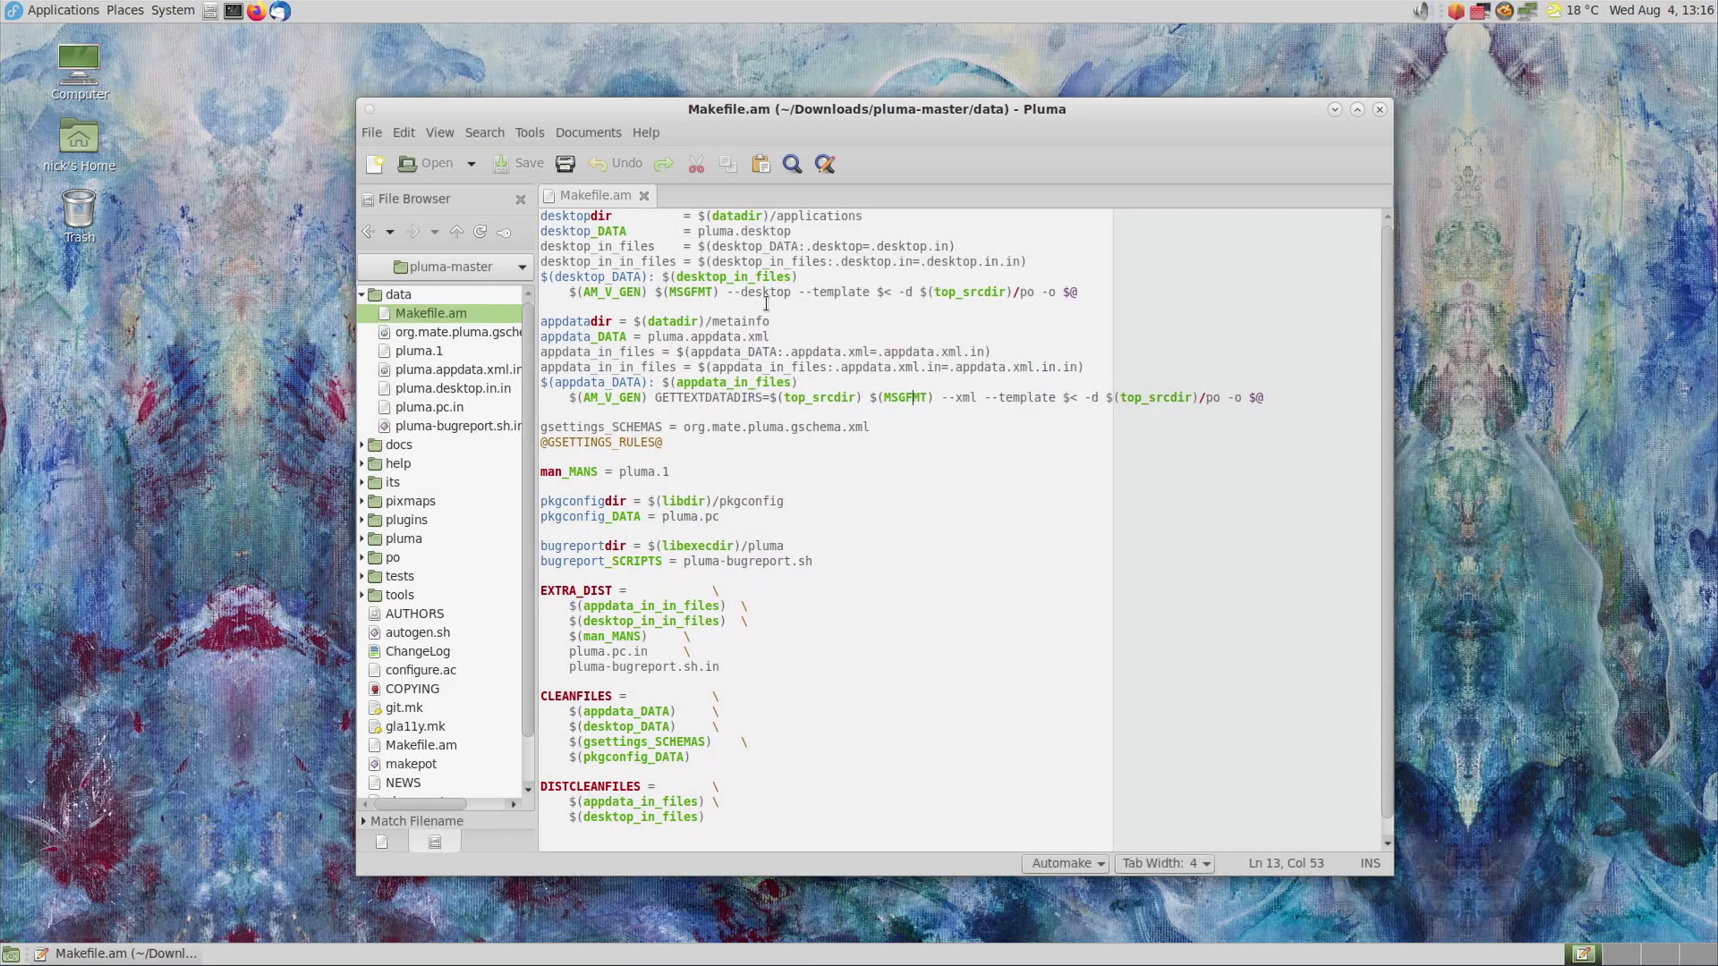
right_click(439, 353)
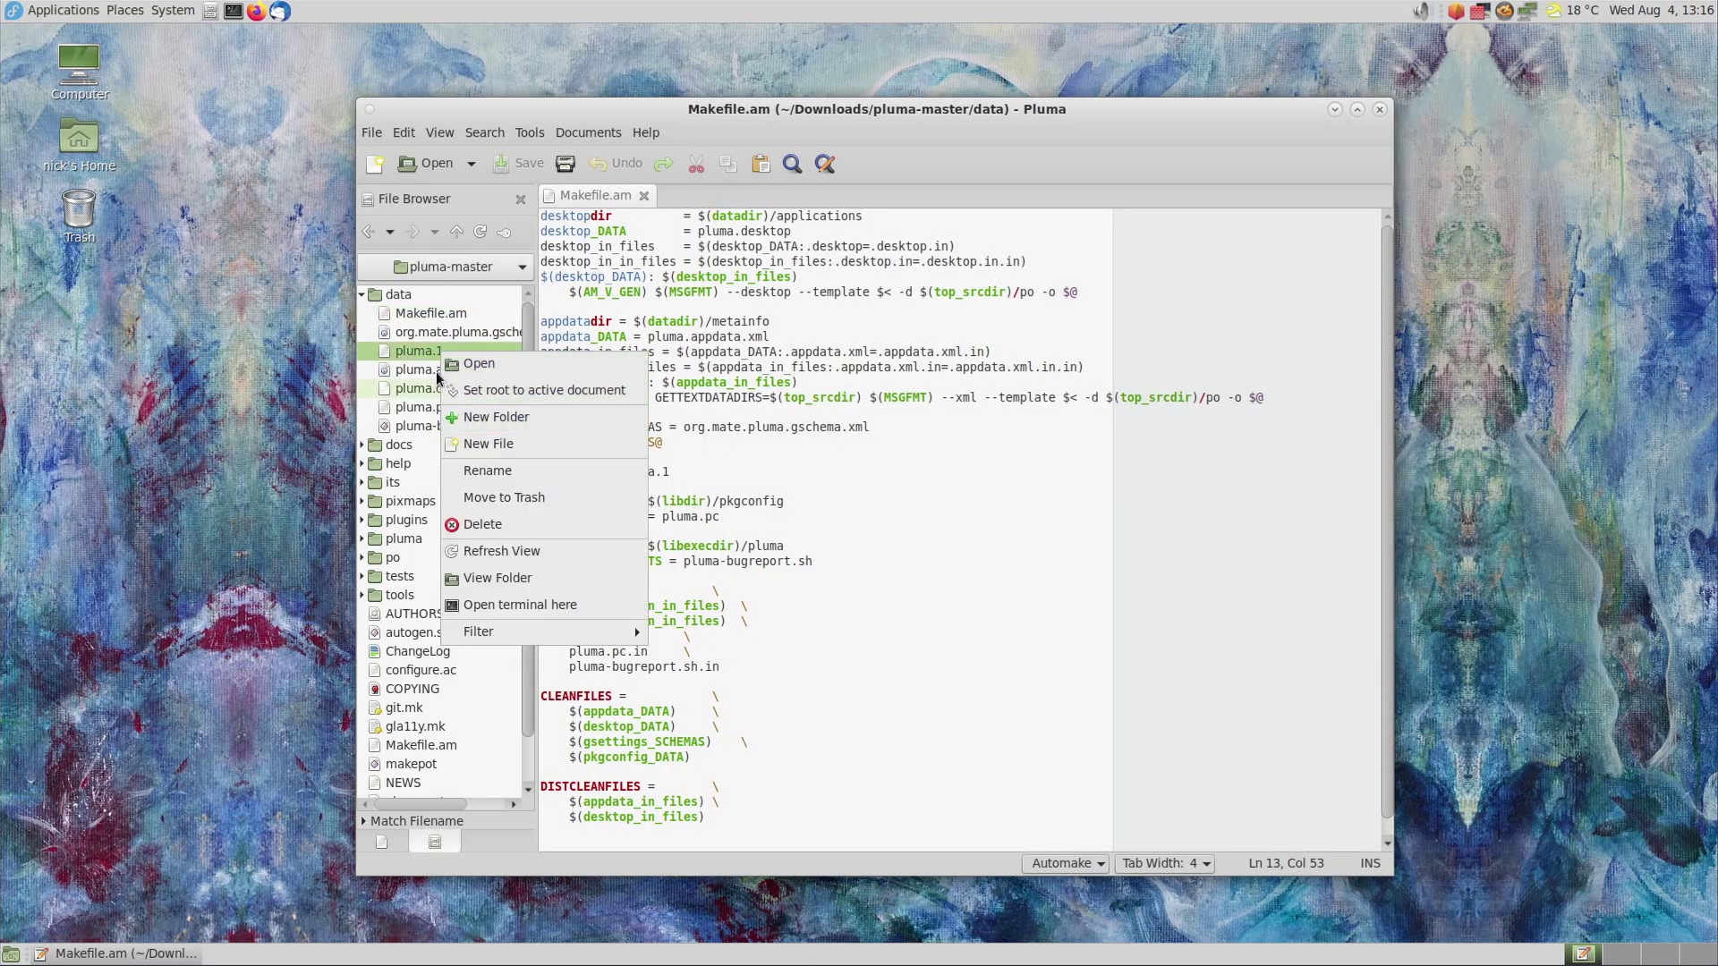
left_click(426, 351)
double_click(425, 351)
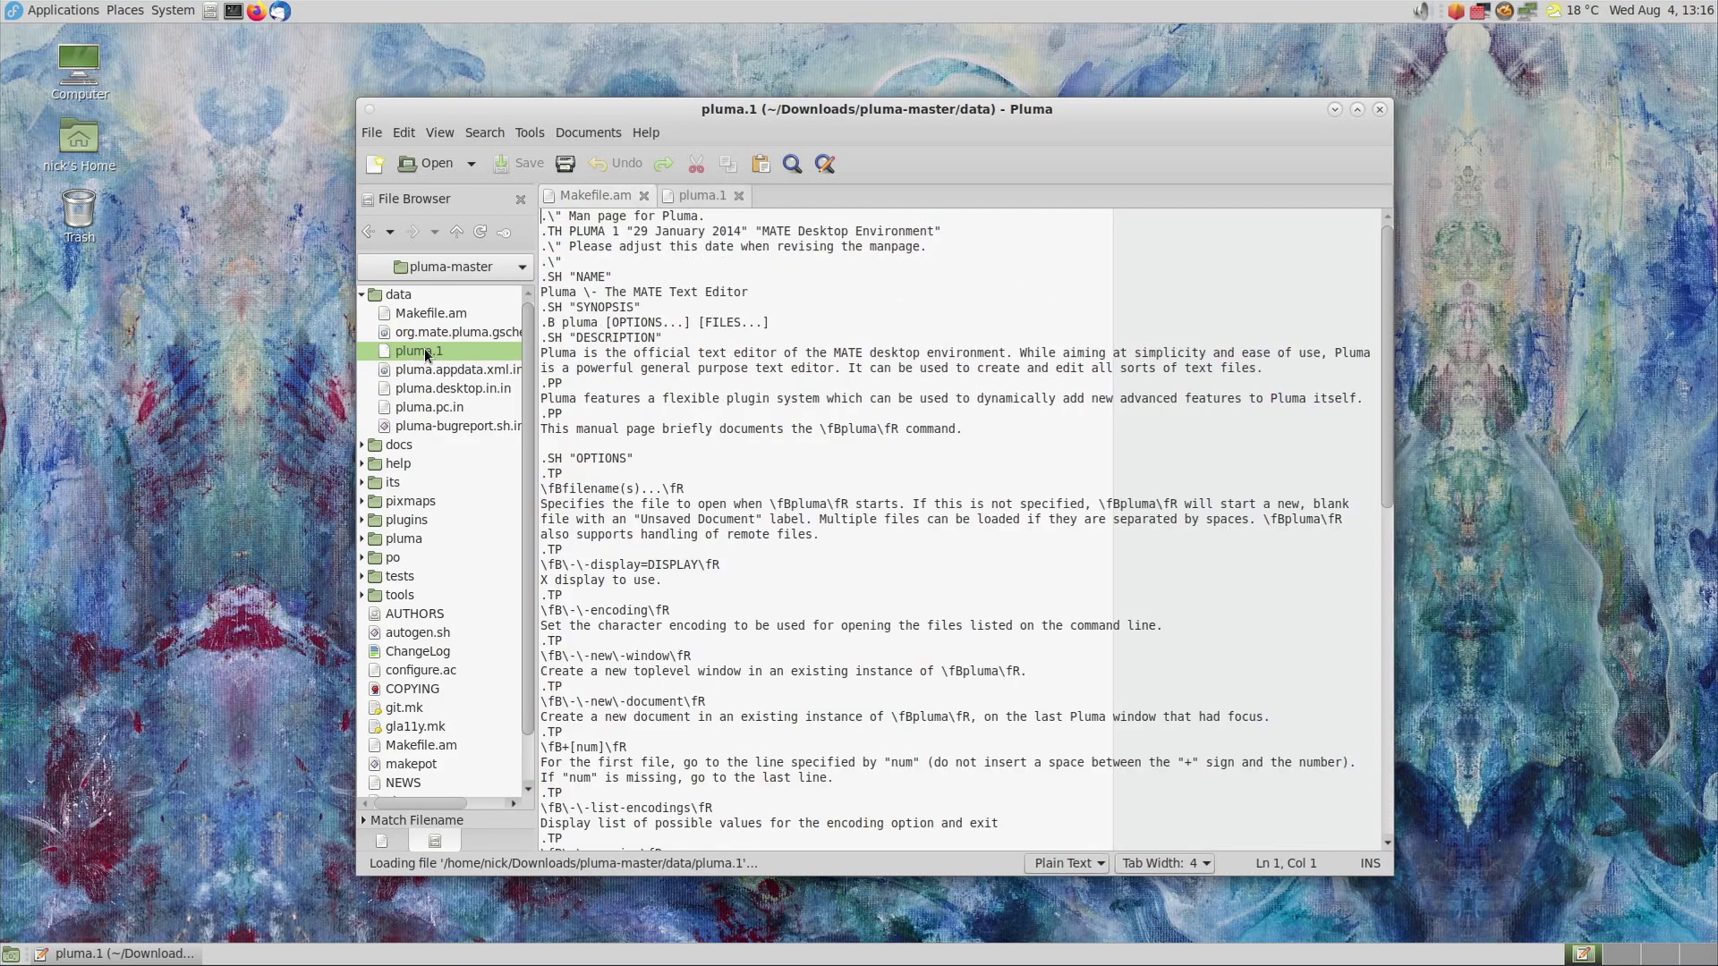
Switch between Makefile.am and pluma.1 via tabs, Ctrl+Alt+Page_Down and the Documents list.
left_click(623, 197)
left_click(696, 201)
left_click(601, 204)
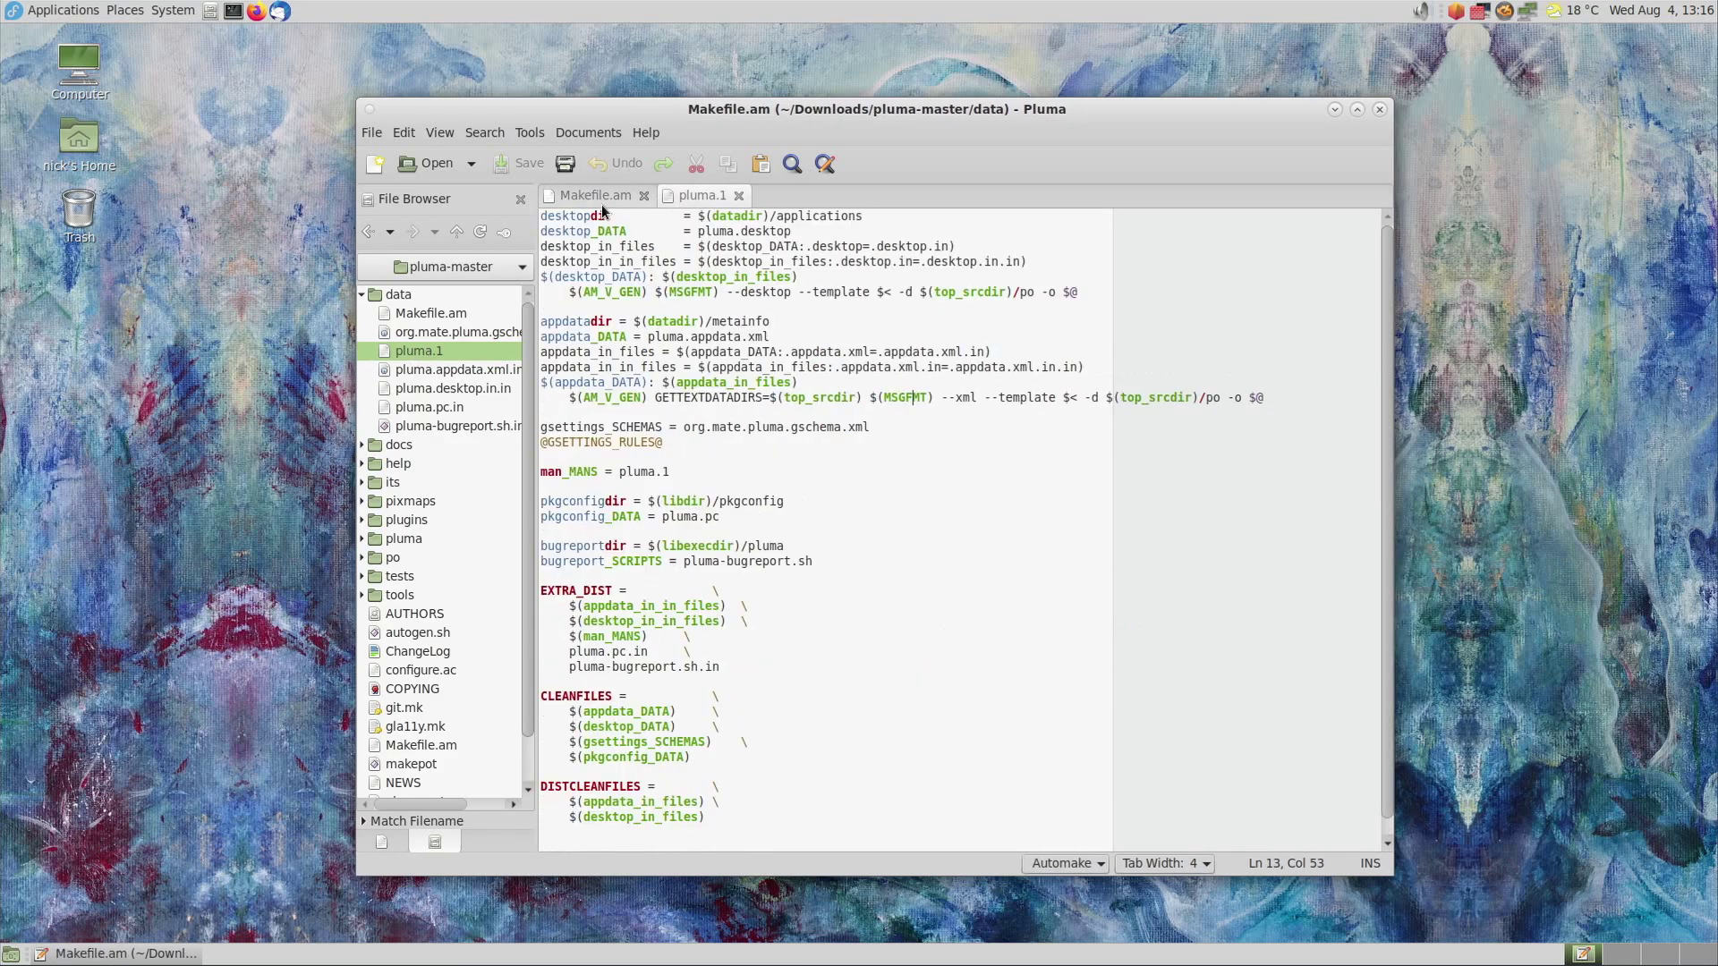
key("ctrl+alt+Page_Down")
left_click(383, 842)
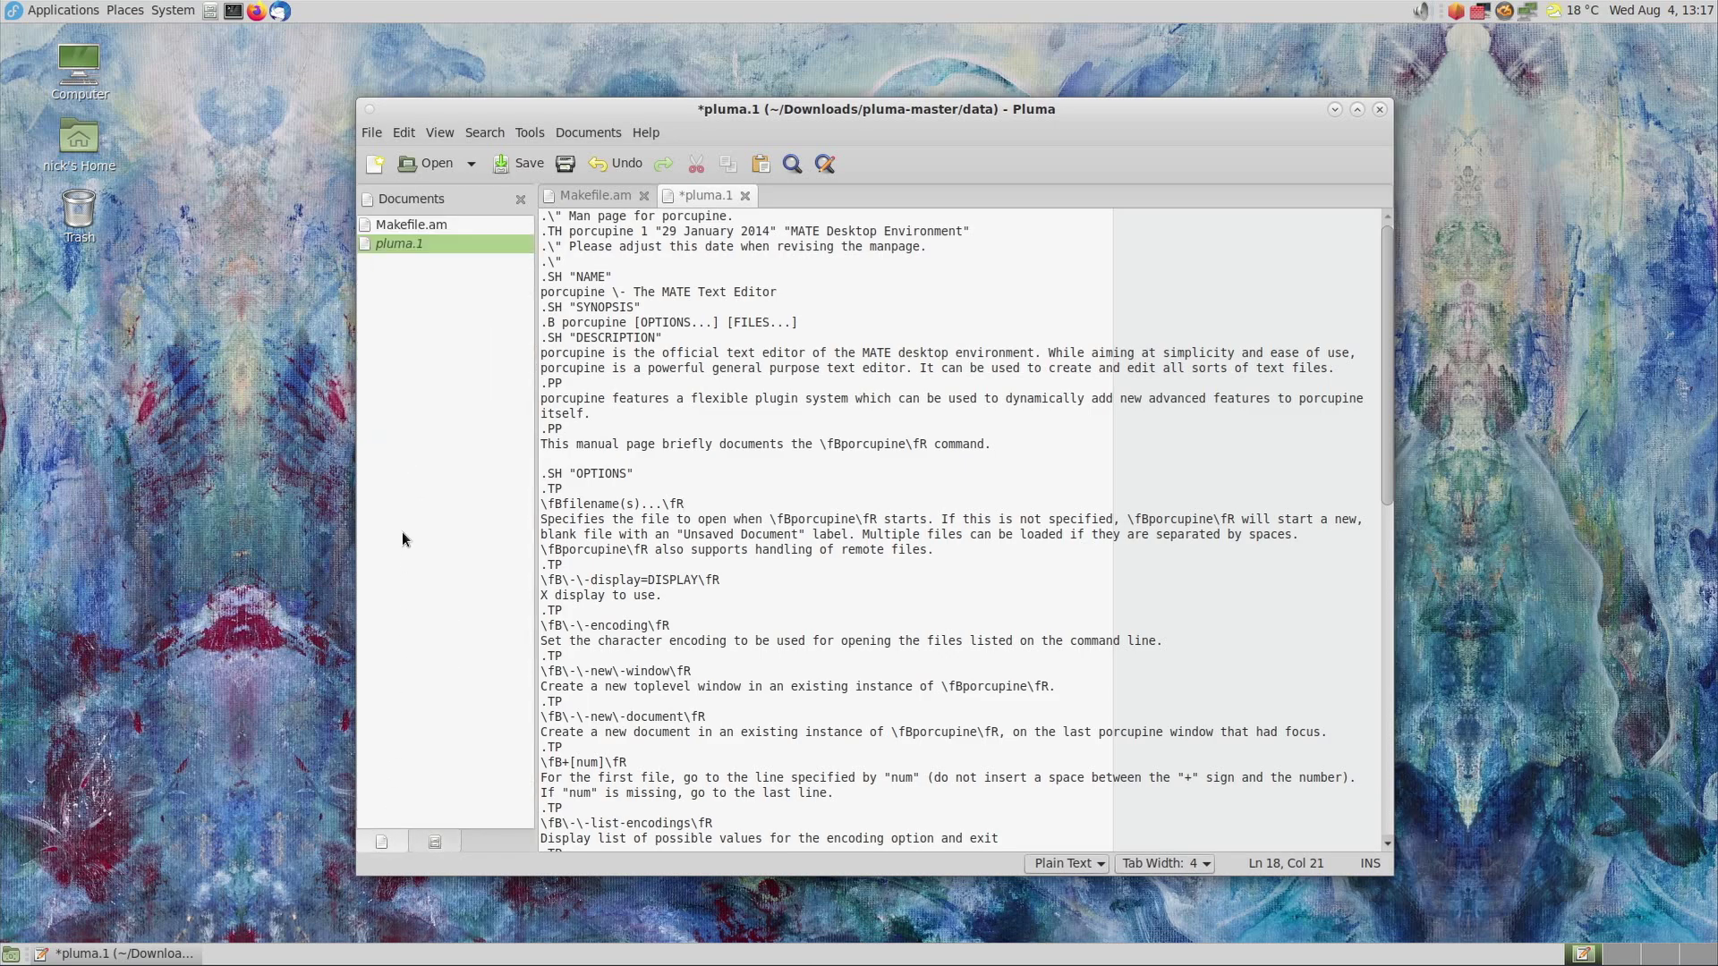
left_click(405, 225)
left_click(423, 243)
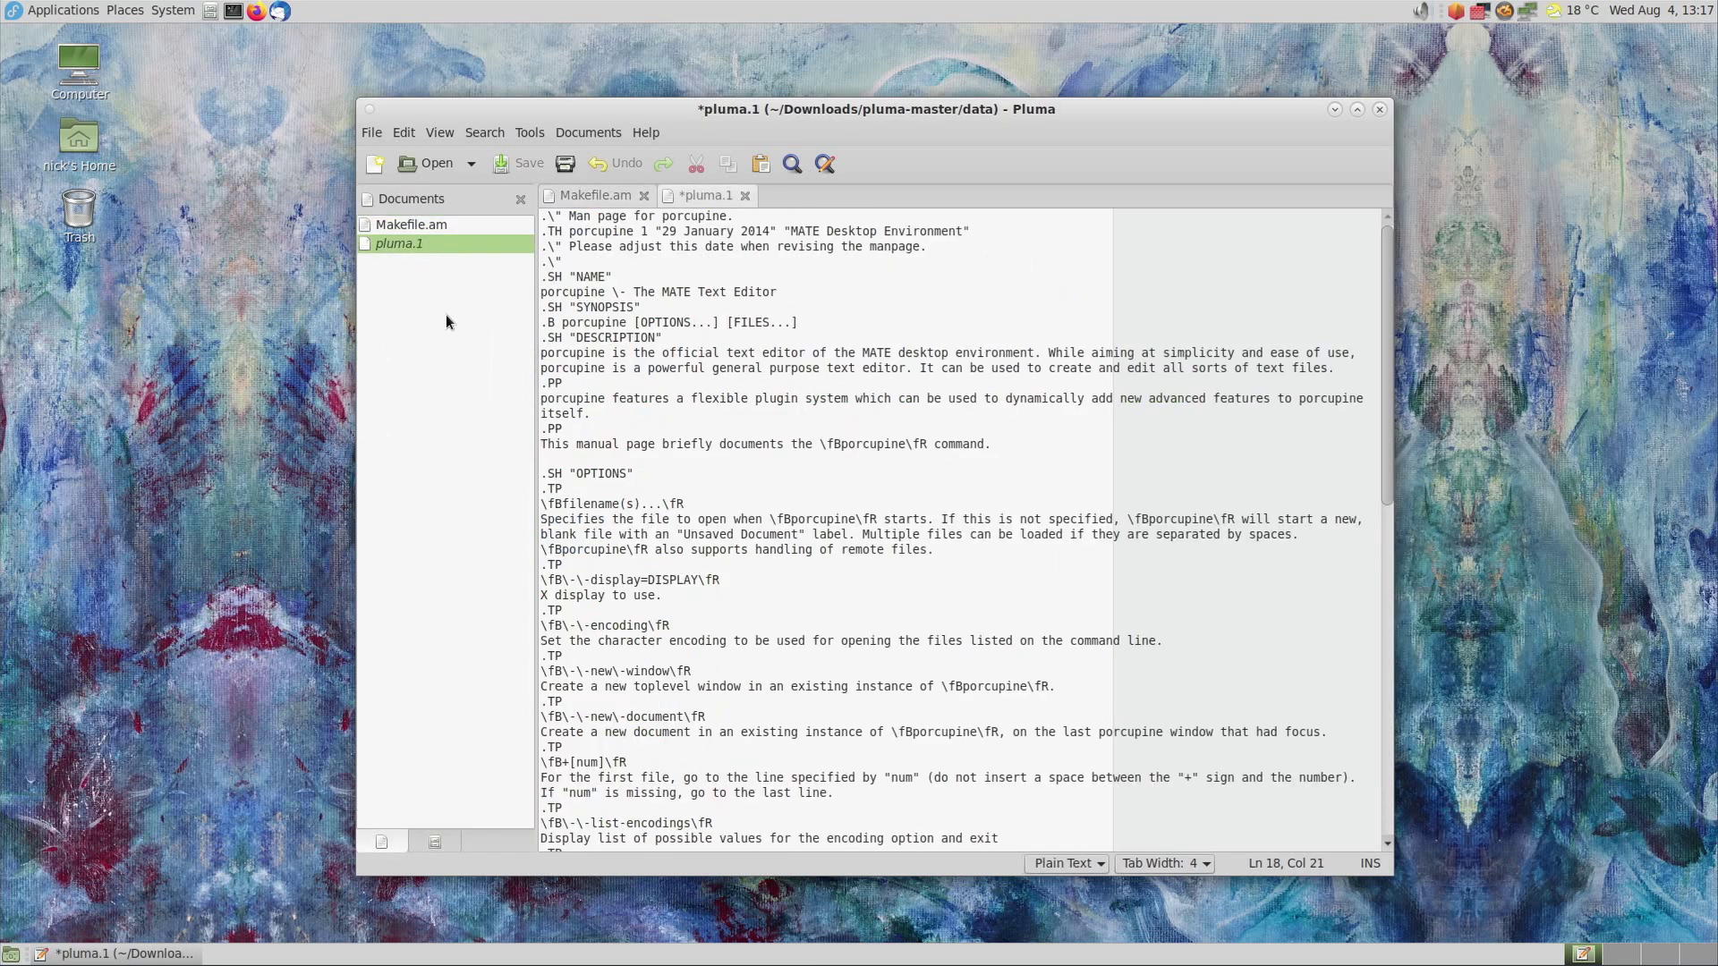
Expand the pluma folder in the file tree and open pluma.c.
left_click(435, 843)
scroll(431, 462, "down", 1)
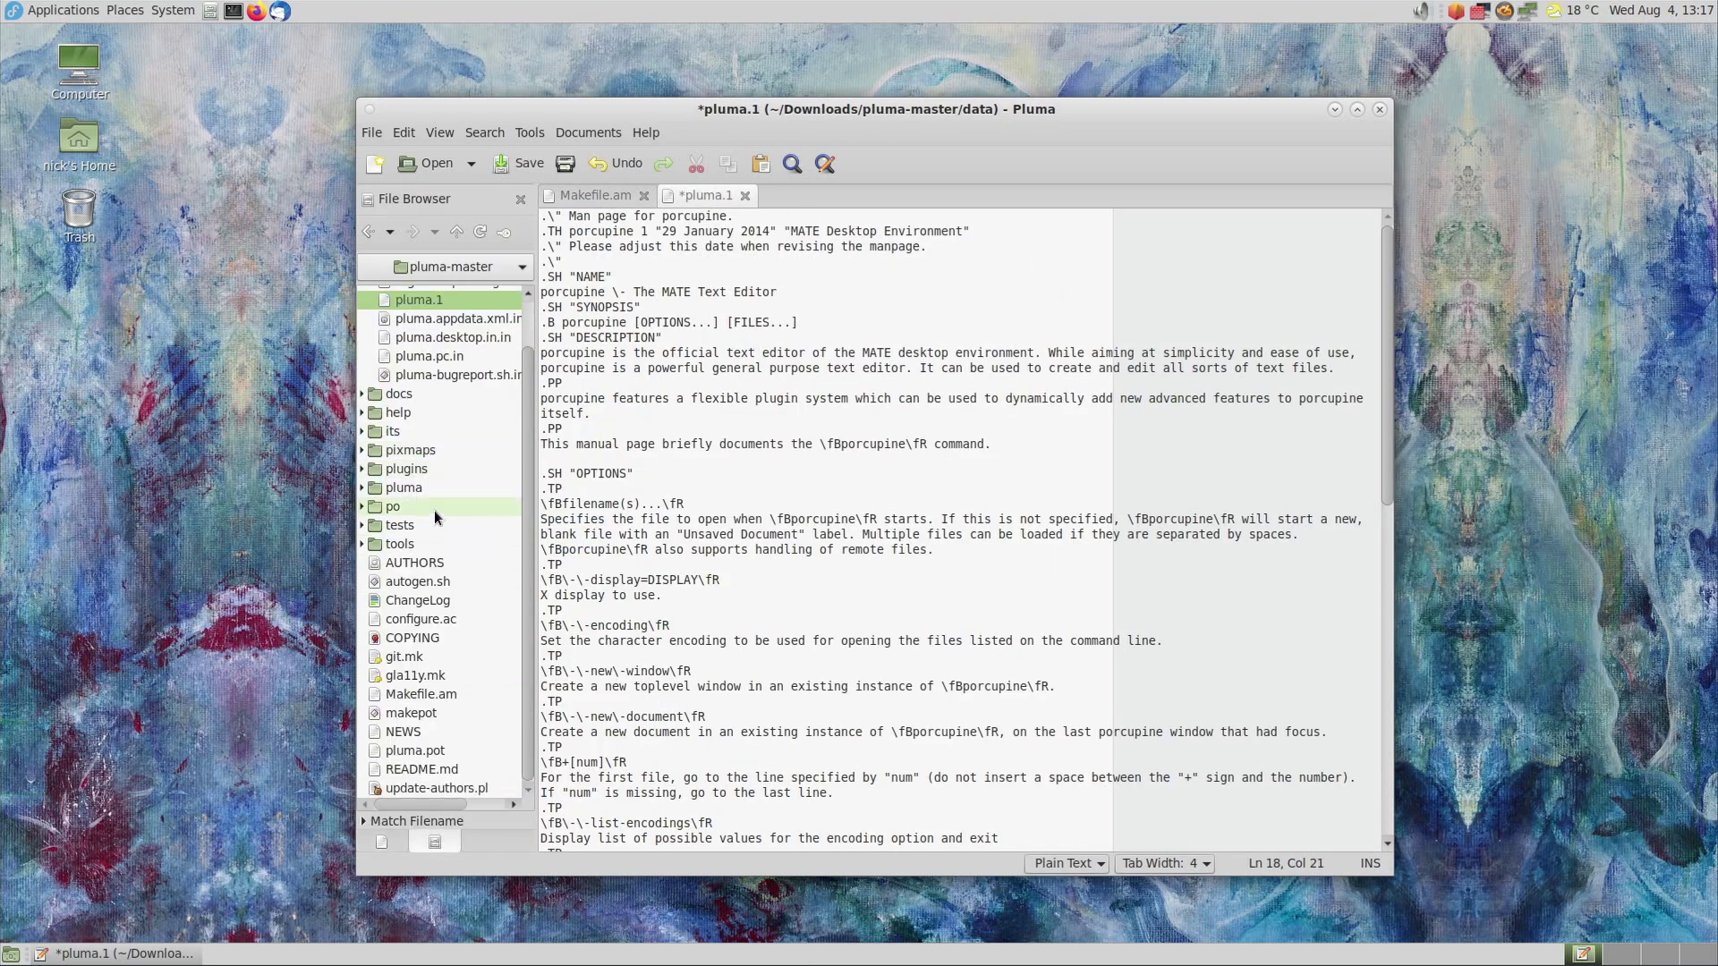
left_click(363, 489)
scroll(432, 504, "down", 1)
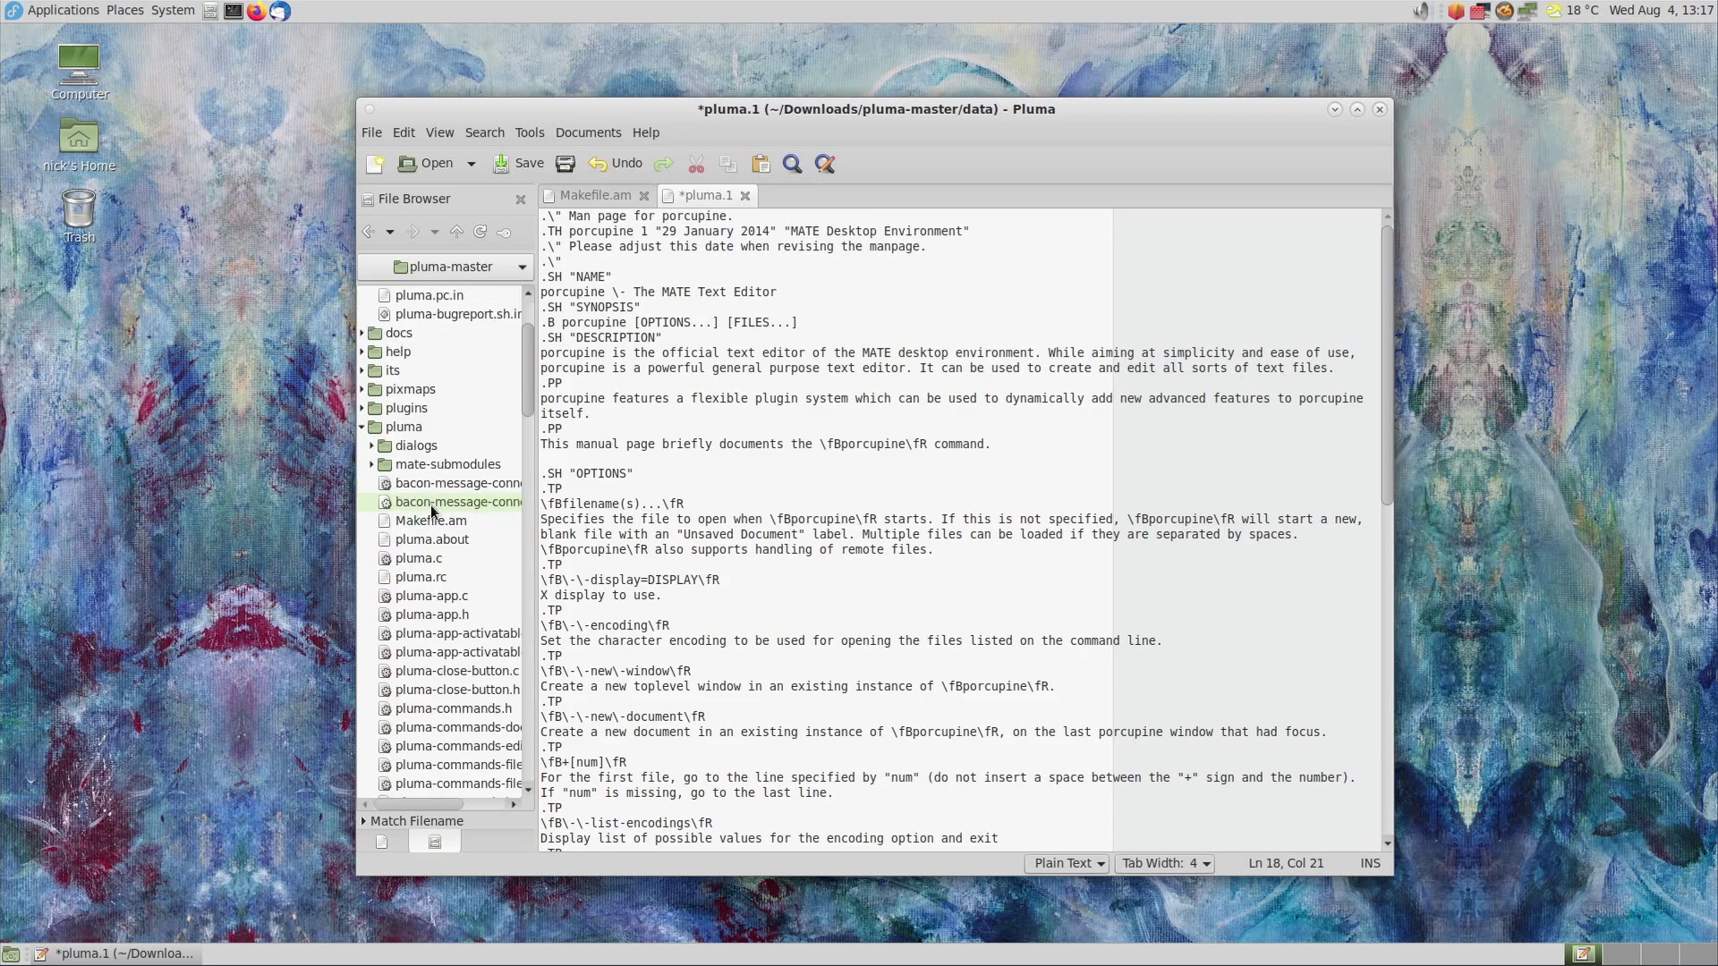
double_click(438, 558)
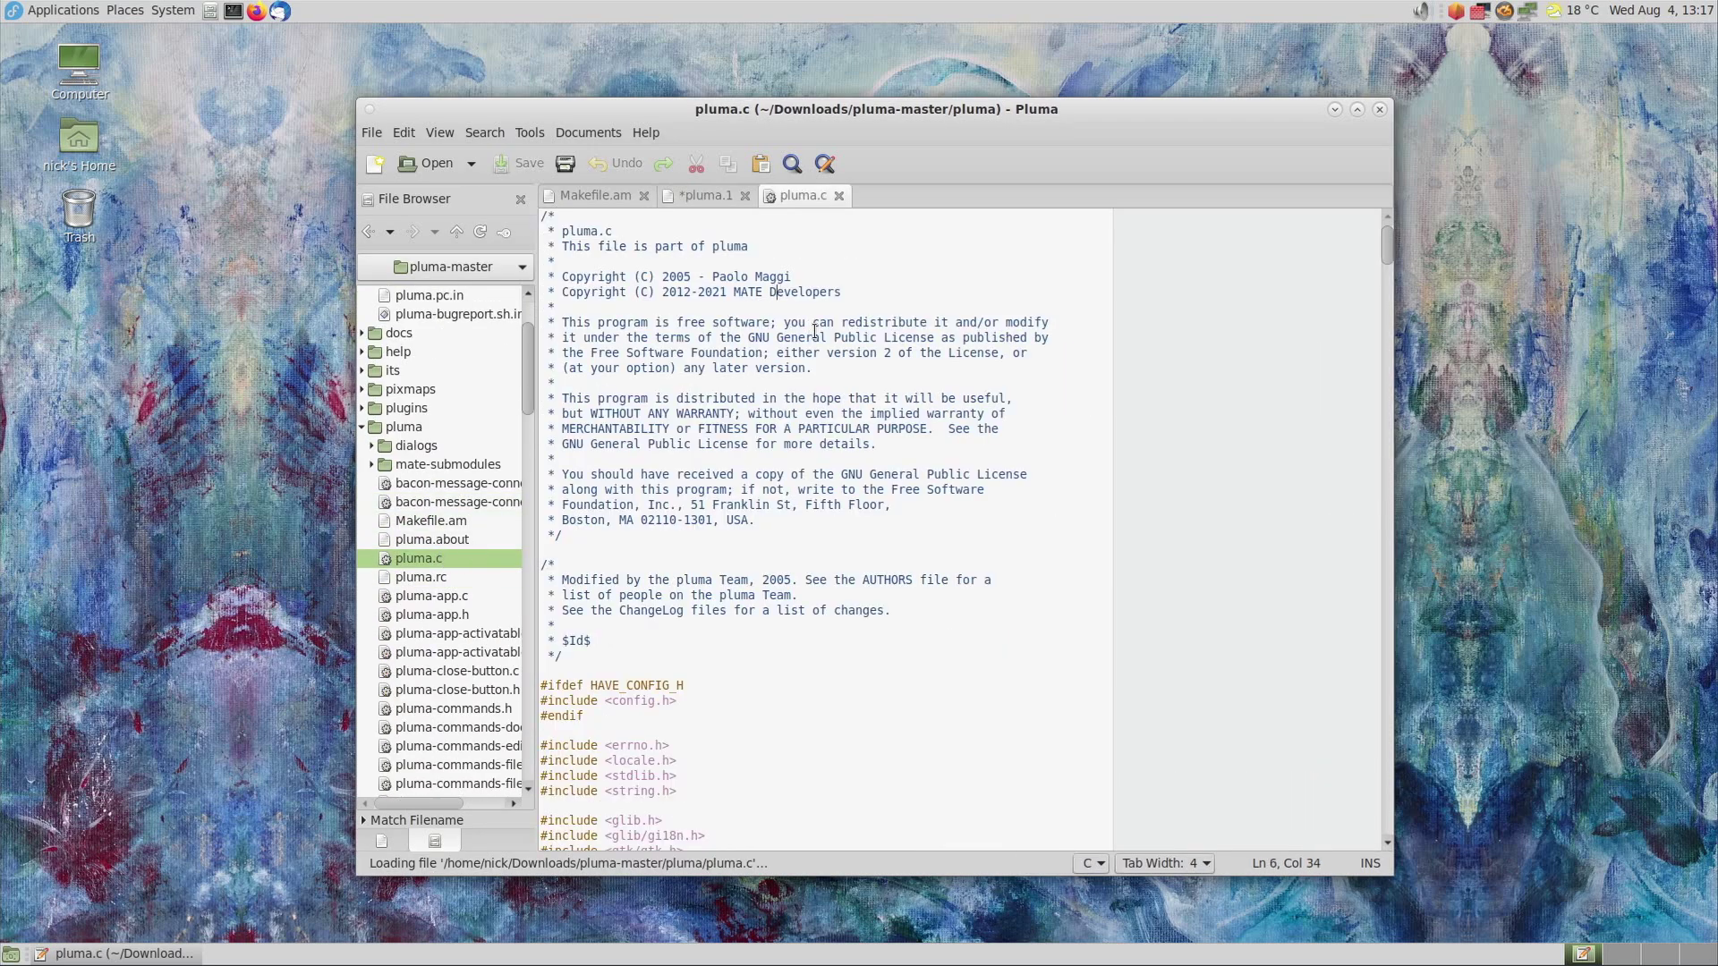
scroll(814, 331, "down", 10)
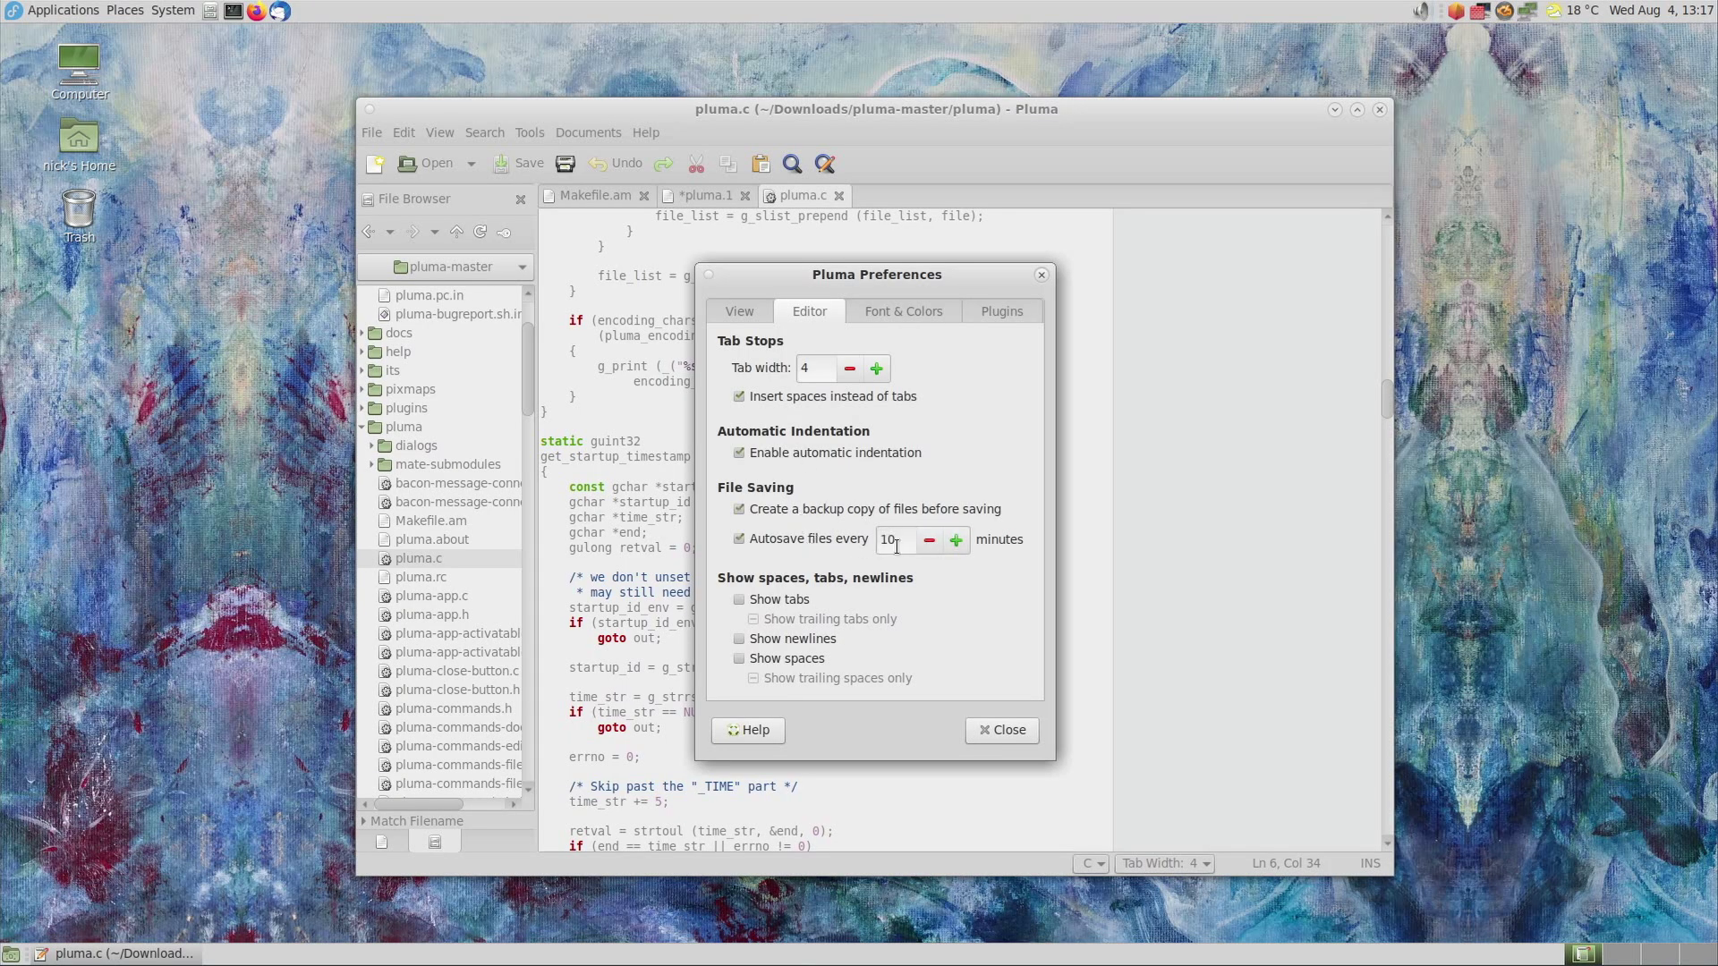
Set autosave to 5 minutes and show tabs and spaces in the editor.
type("5")
left_click(777, 599)
left_click(787, 658)
Select the Python Console plugin in the Plugins settings.
left_click(1001, 310)
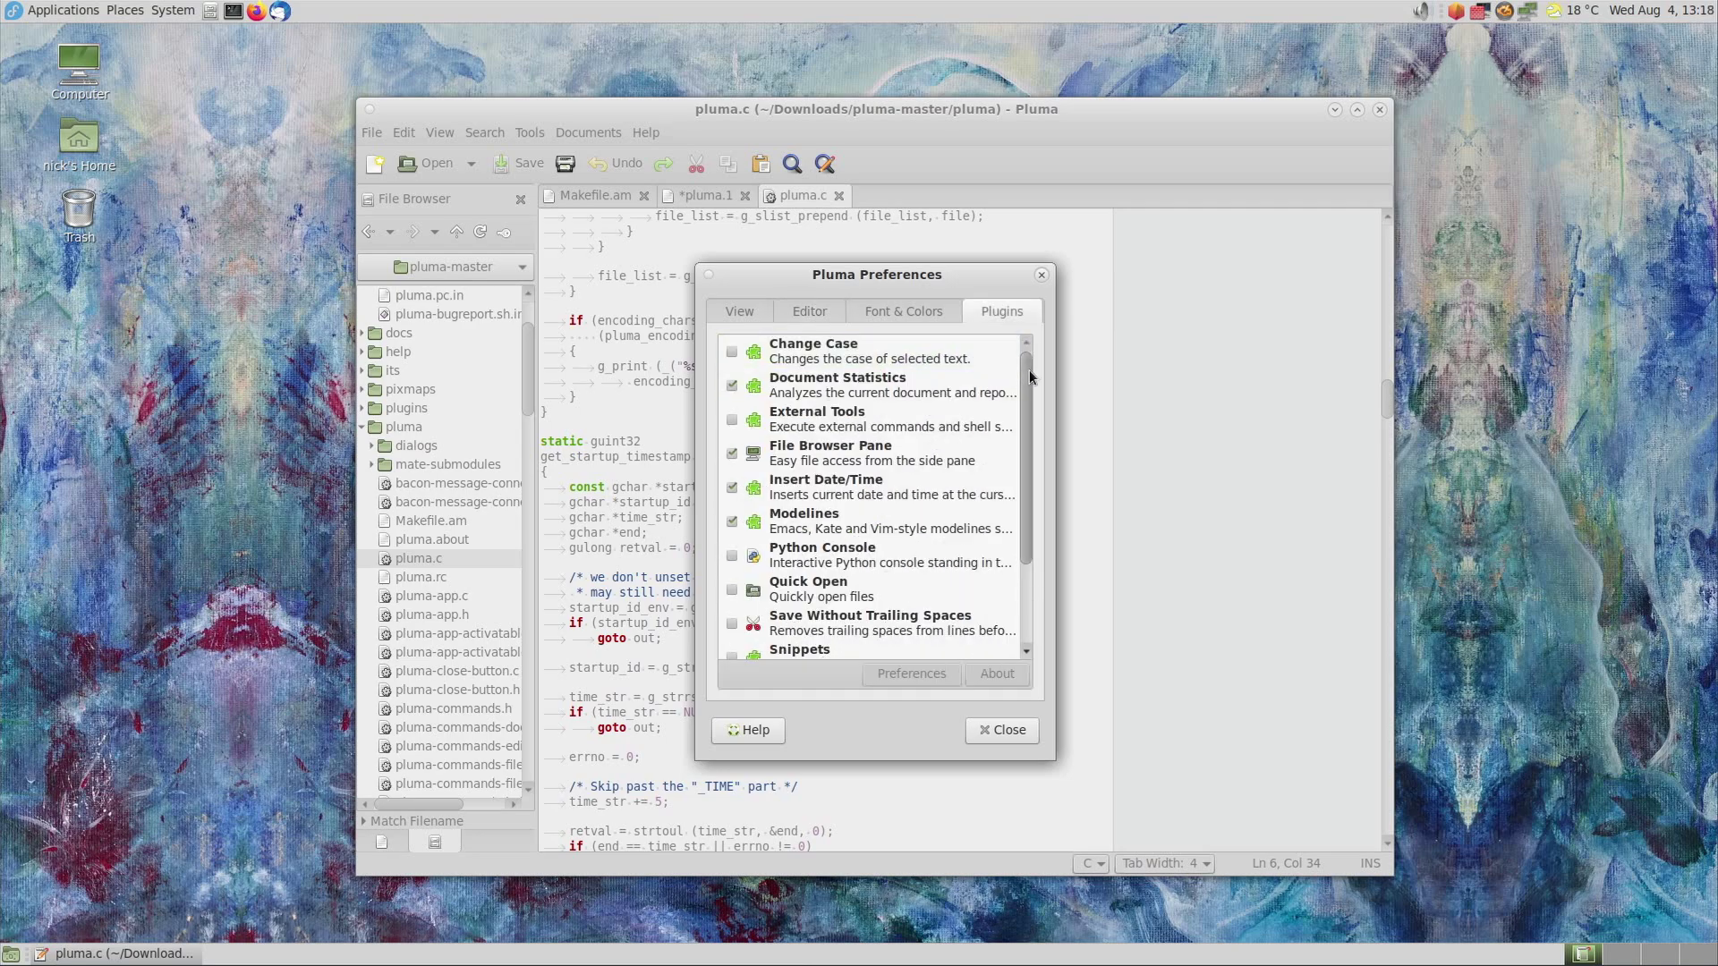
left_click_drag(1029, 369, 1027, 456)
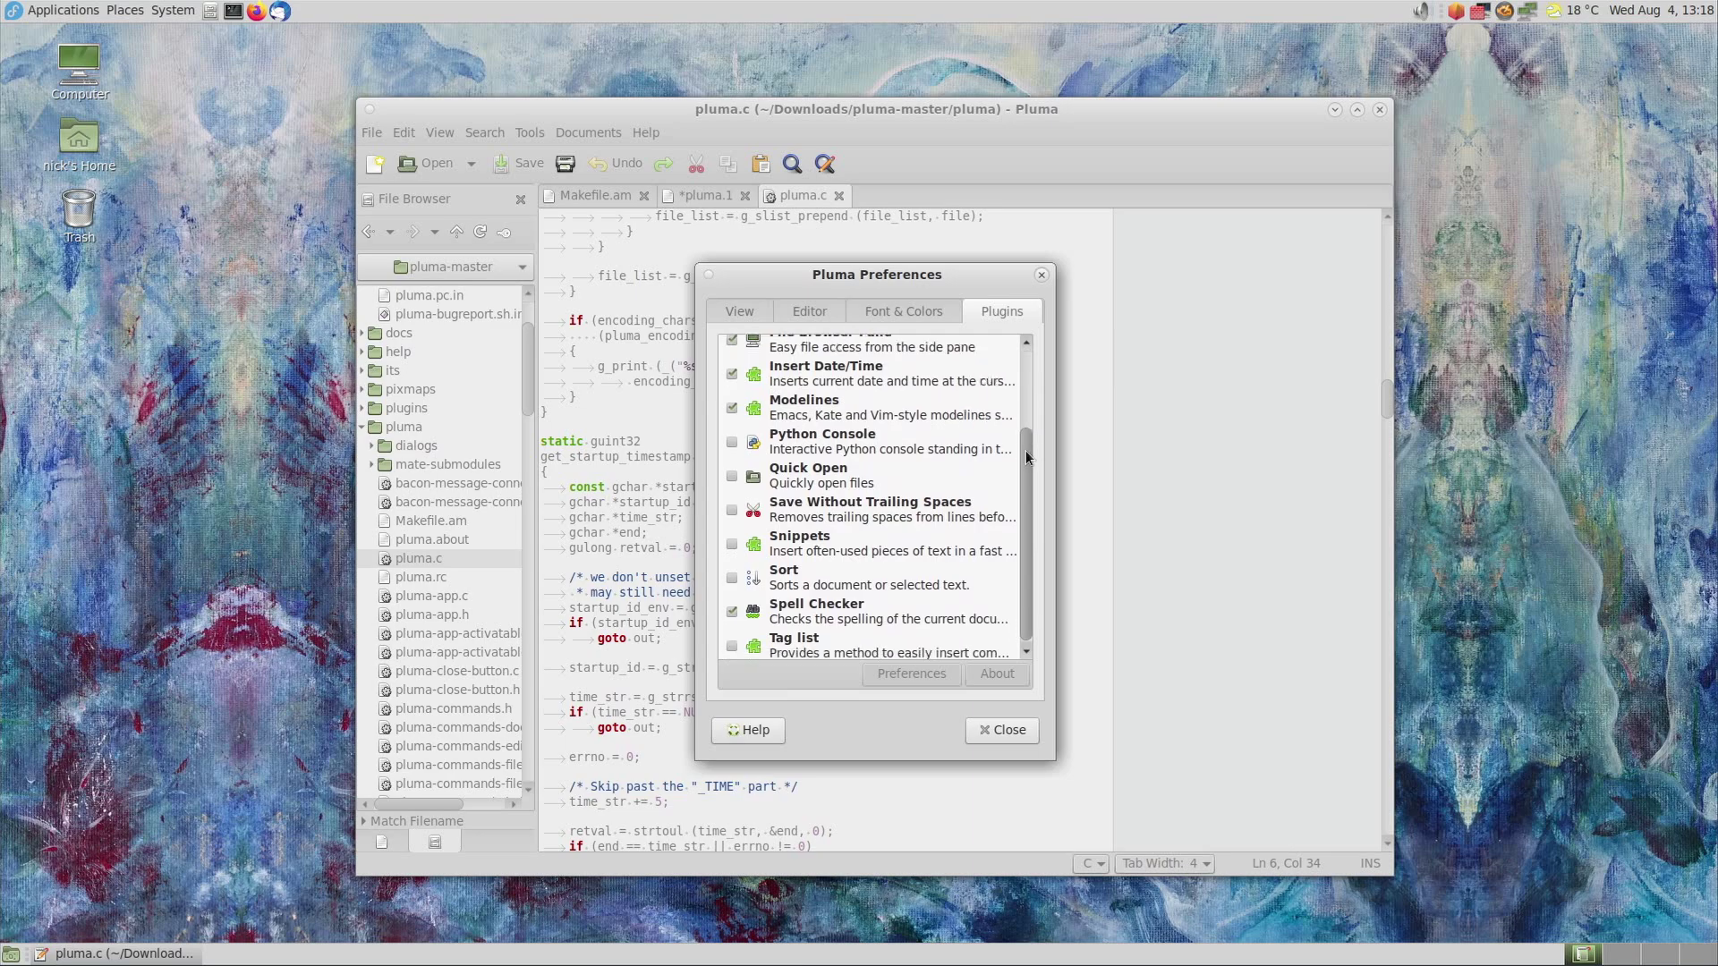
left_click(922, 443)
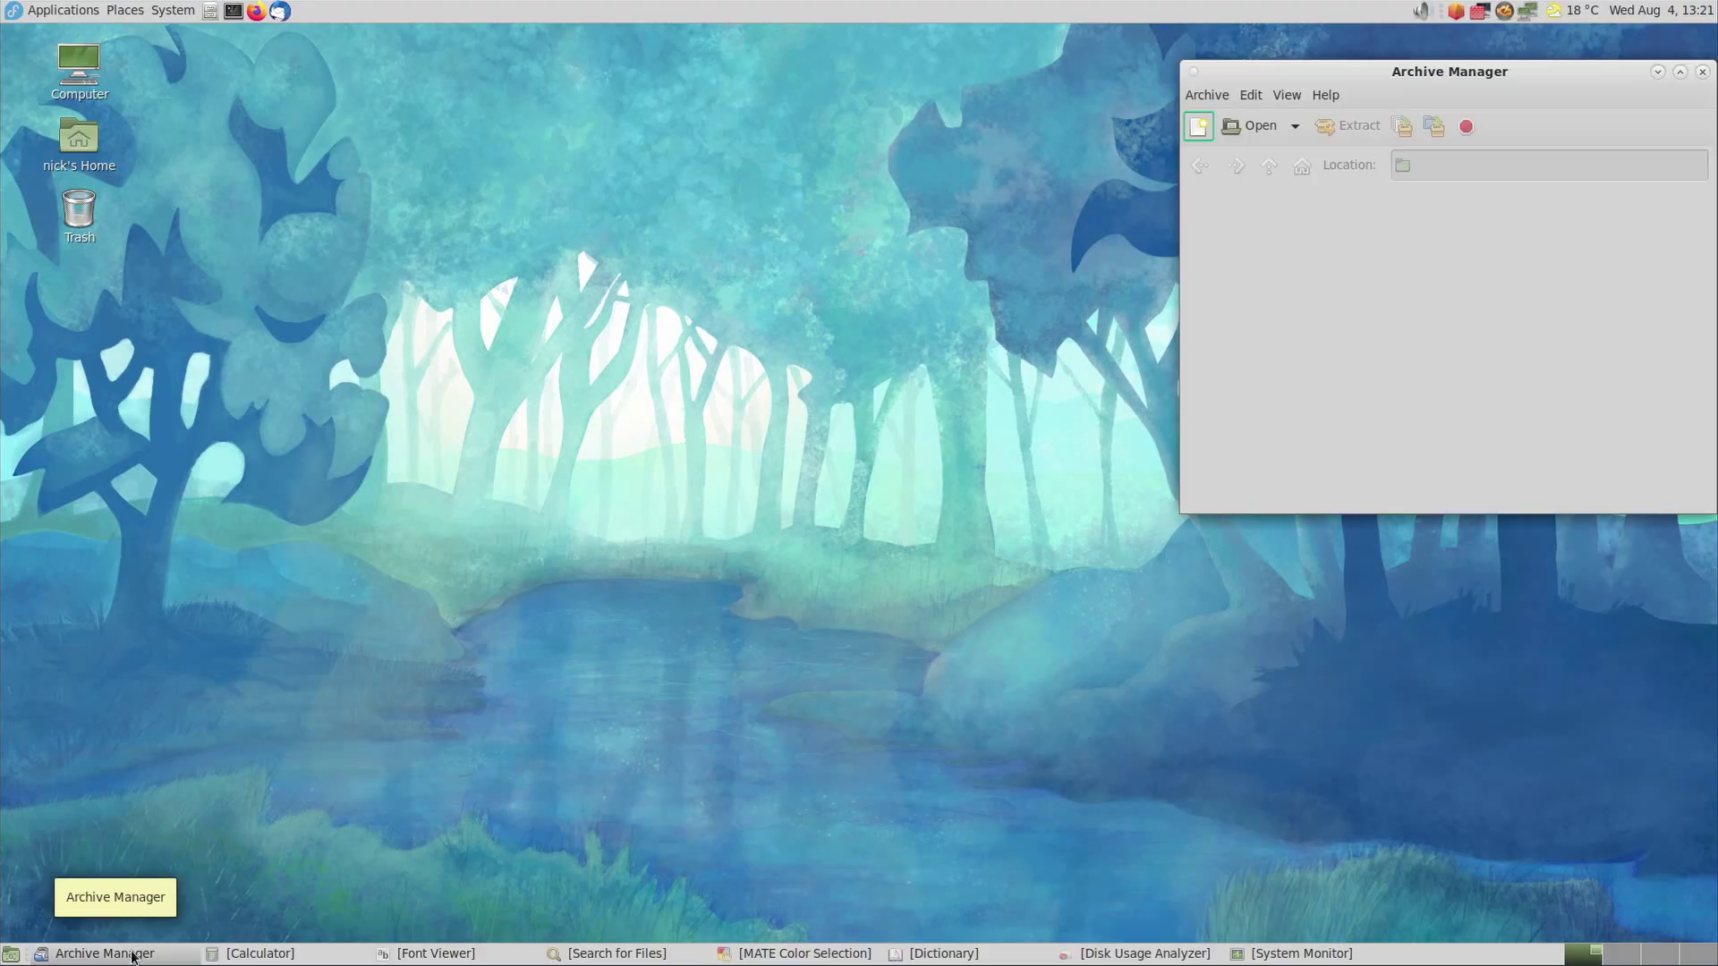
Restore the seven minimized utility windows, Calculator through System Monitor, then close System Monitor.
left_click(255, 954)
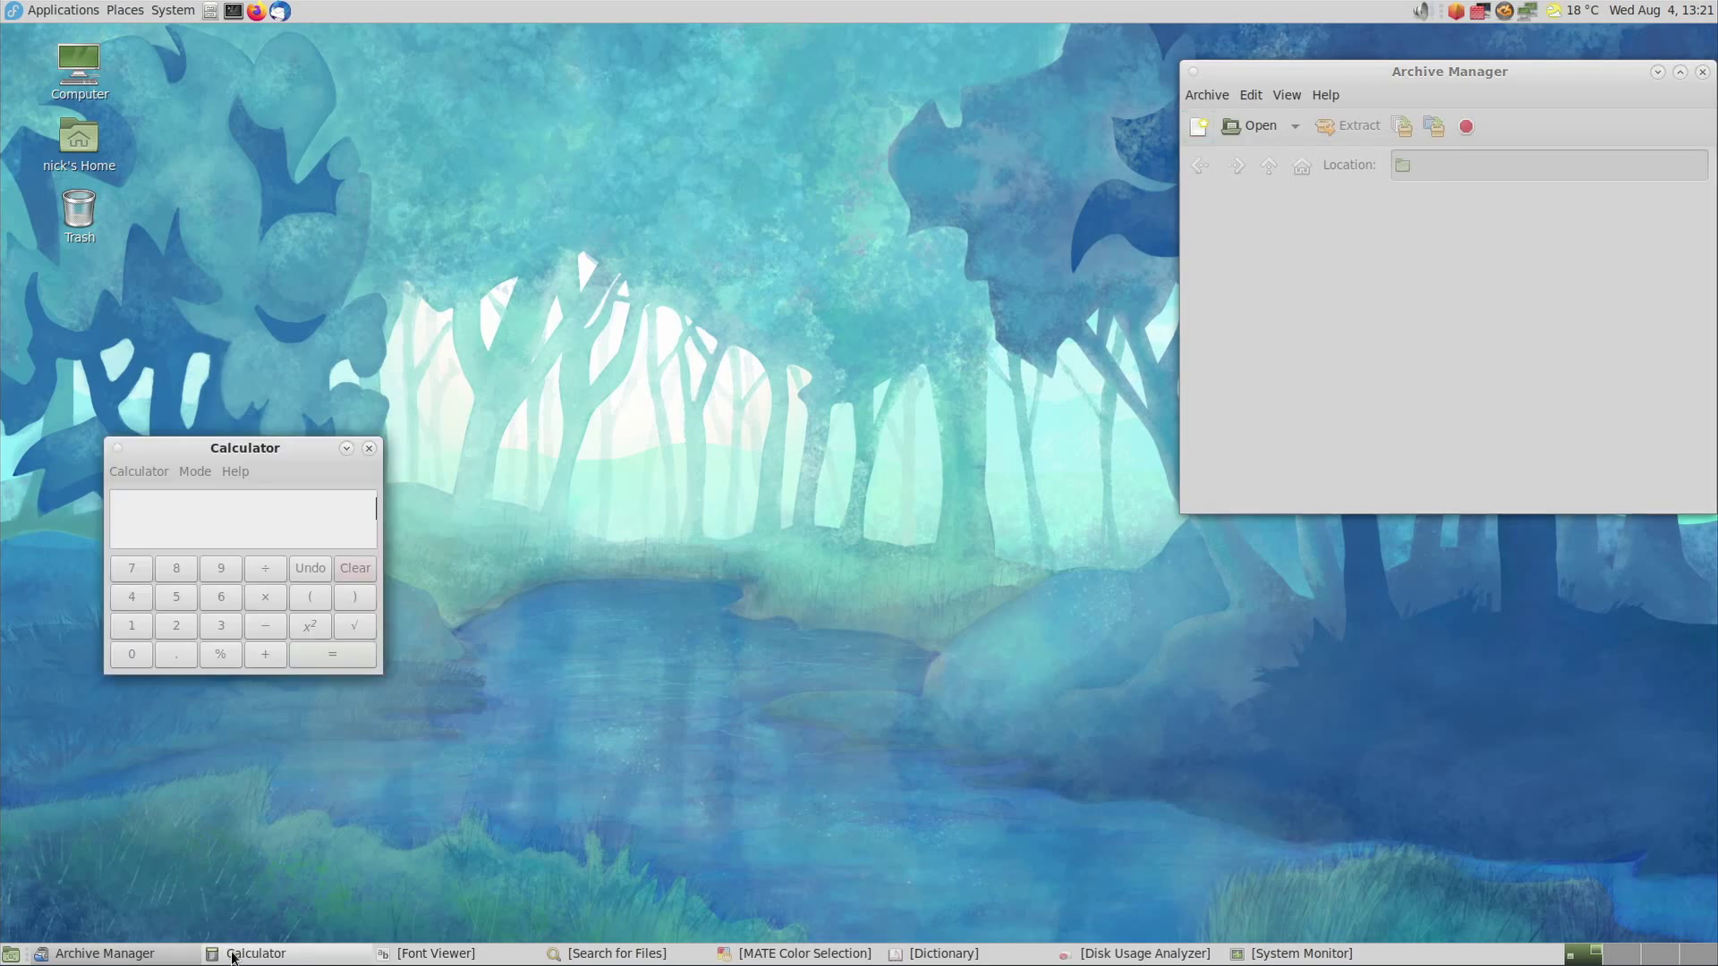
left_click(452, 956)
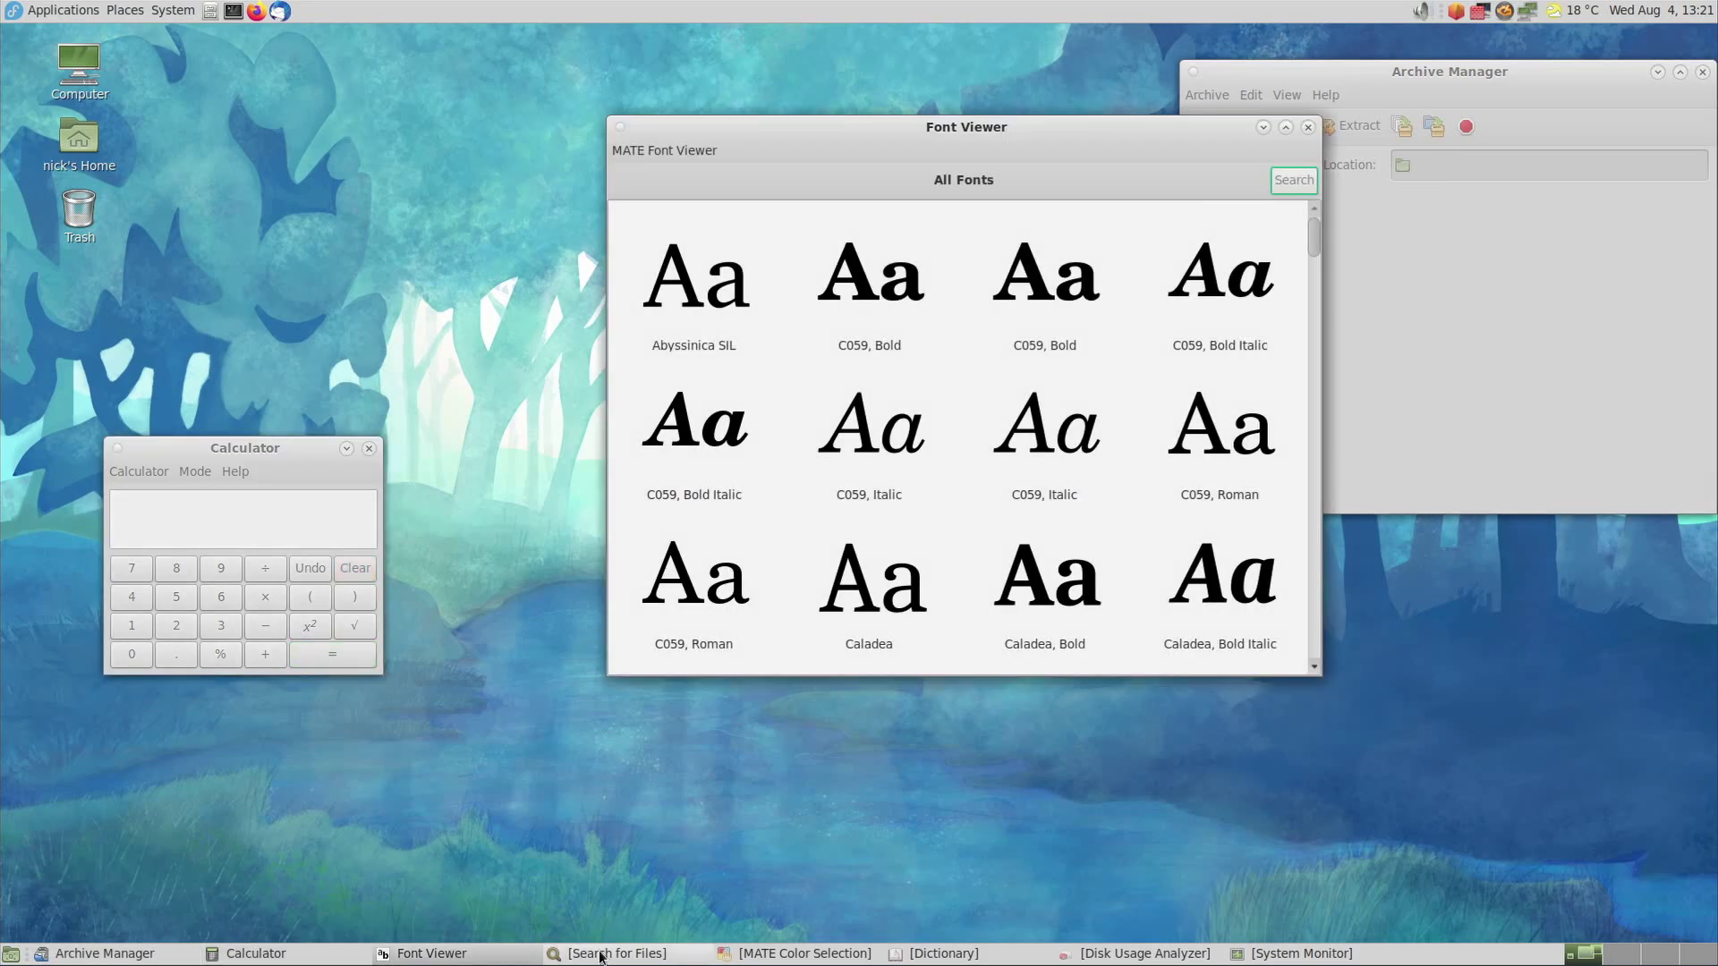
left_click(617, 953)
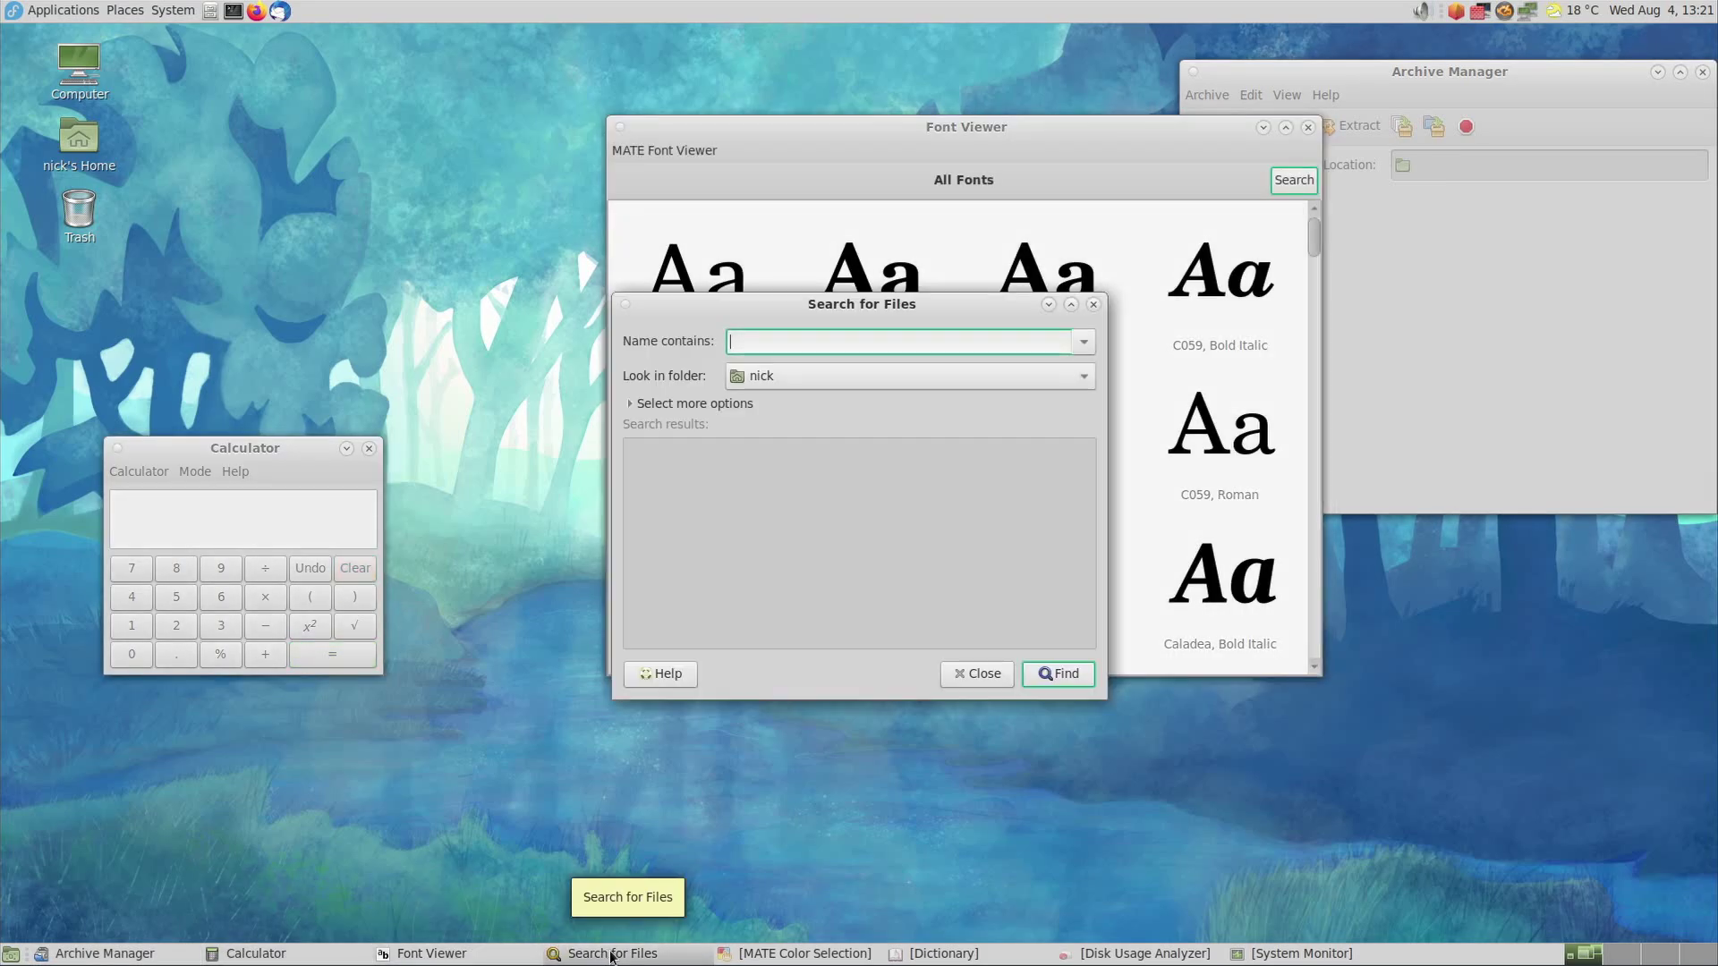
left_click(794, 955)
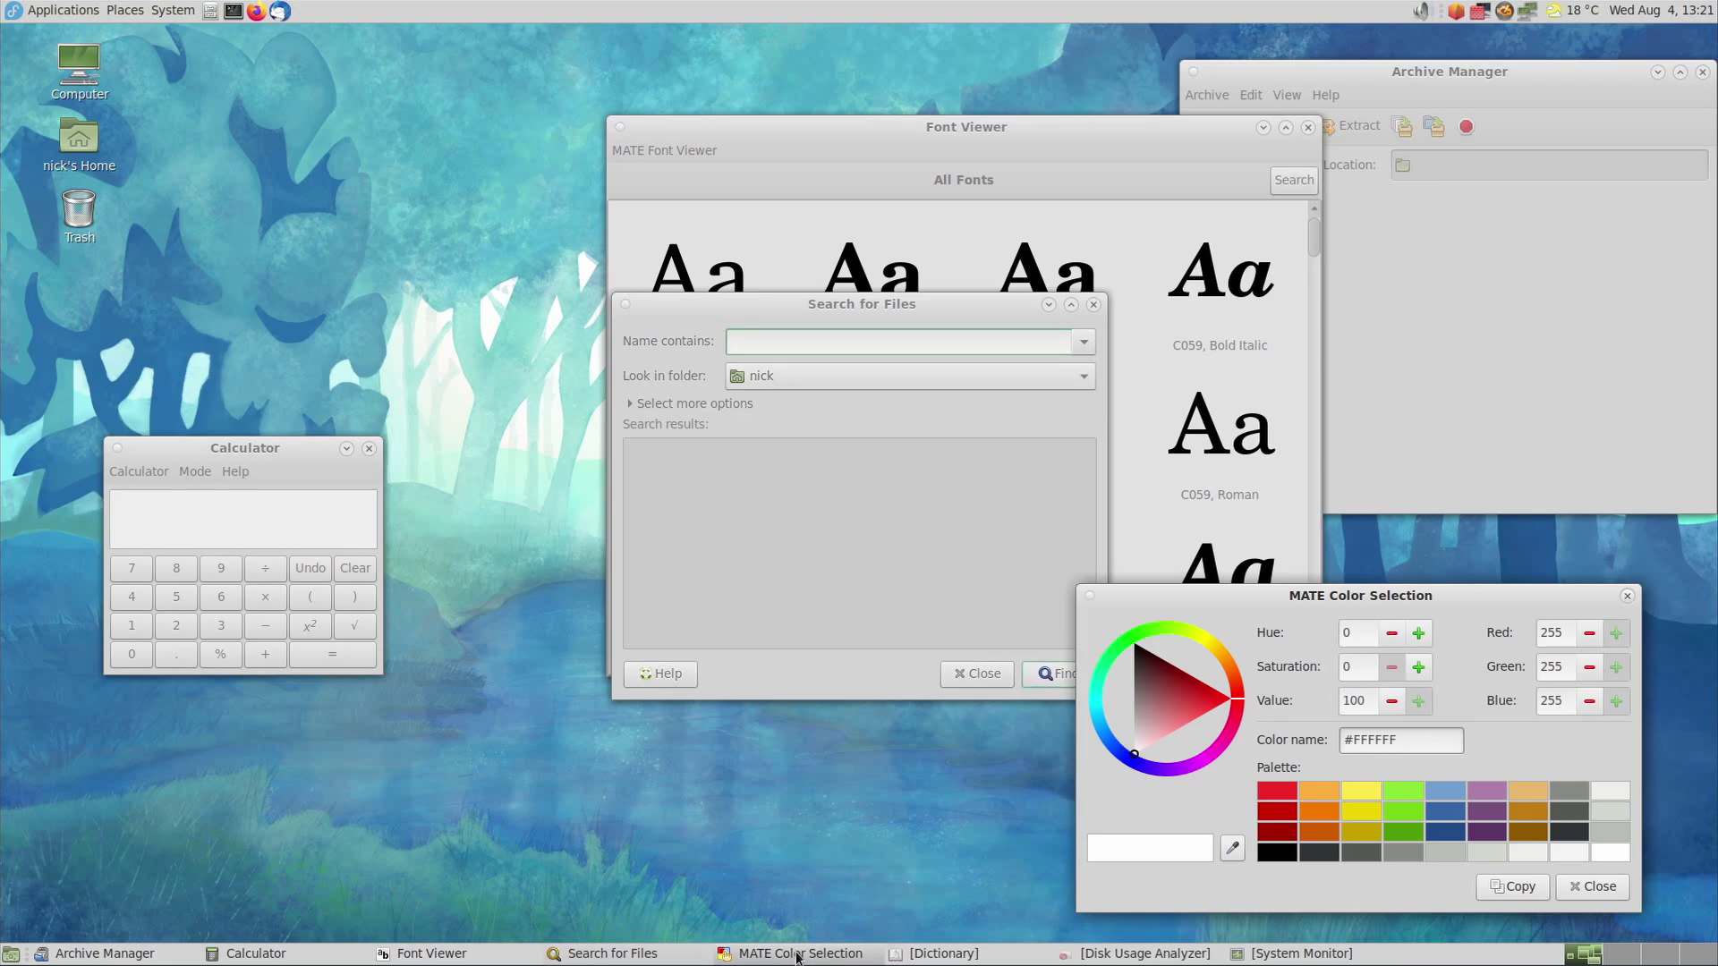
left_click(955, 959)
left_click(1125, 961)
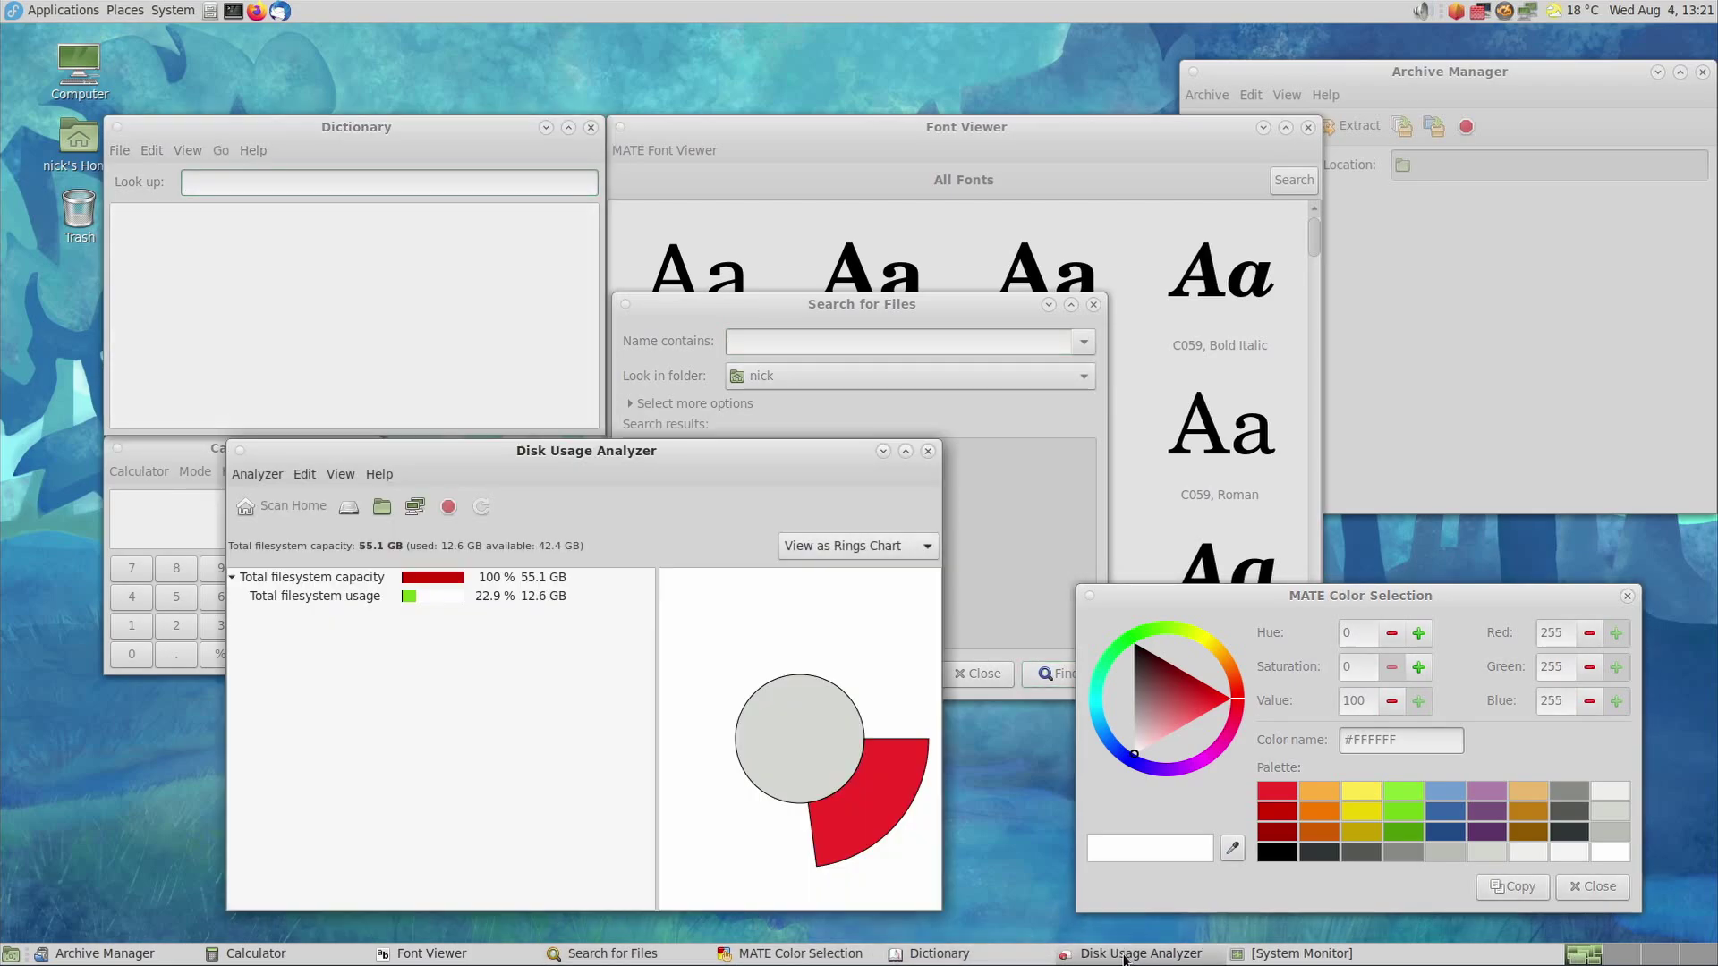
left_click(1292, 955)
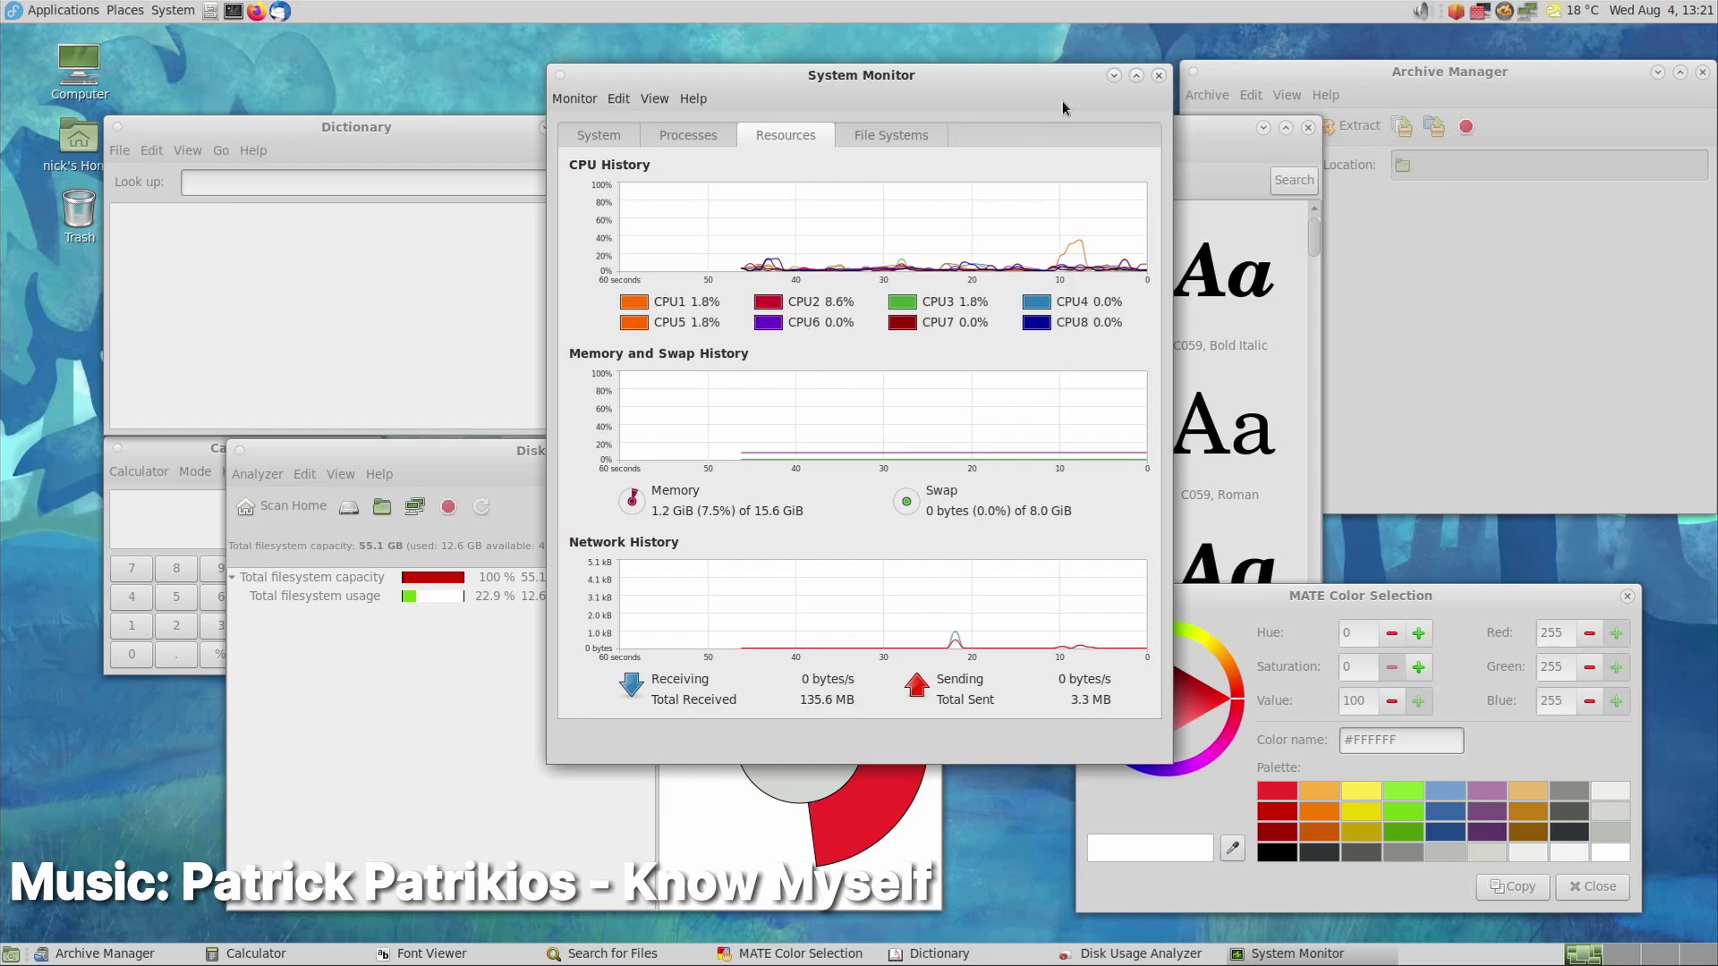
left_click(1158, 75)
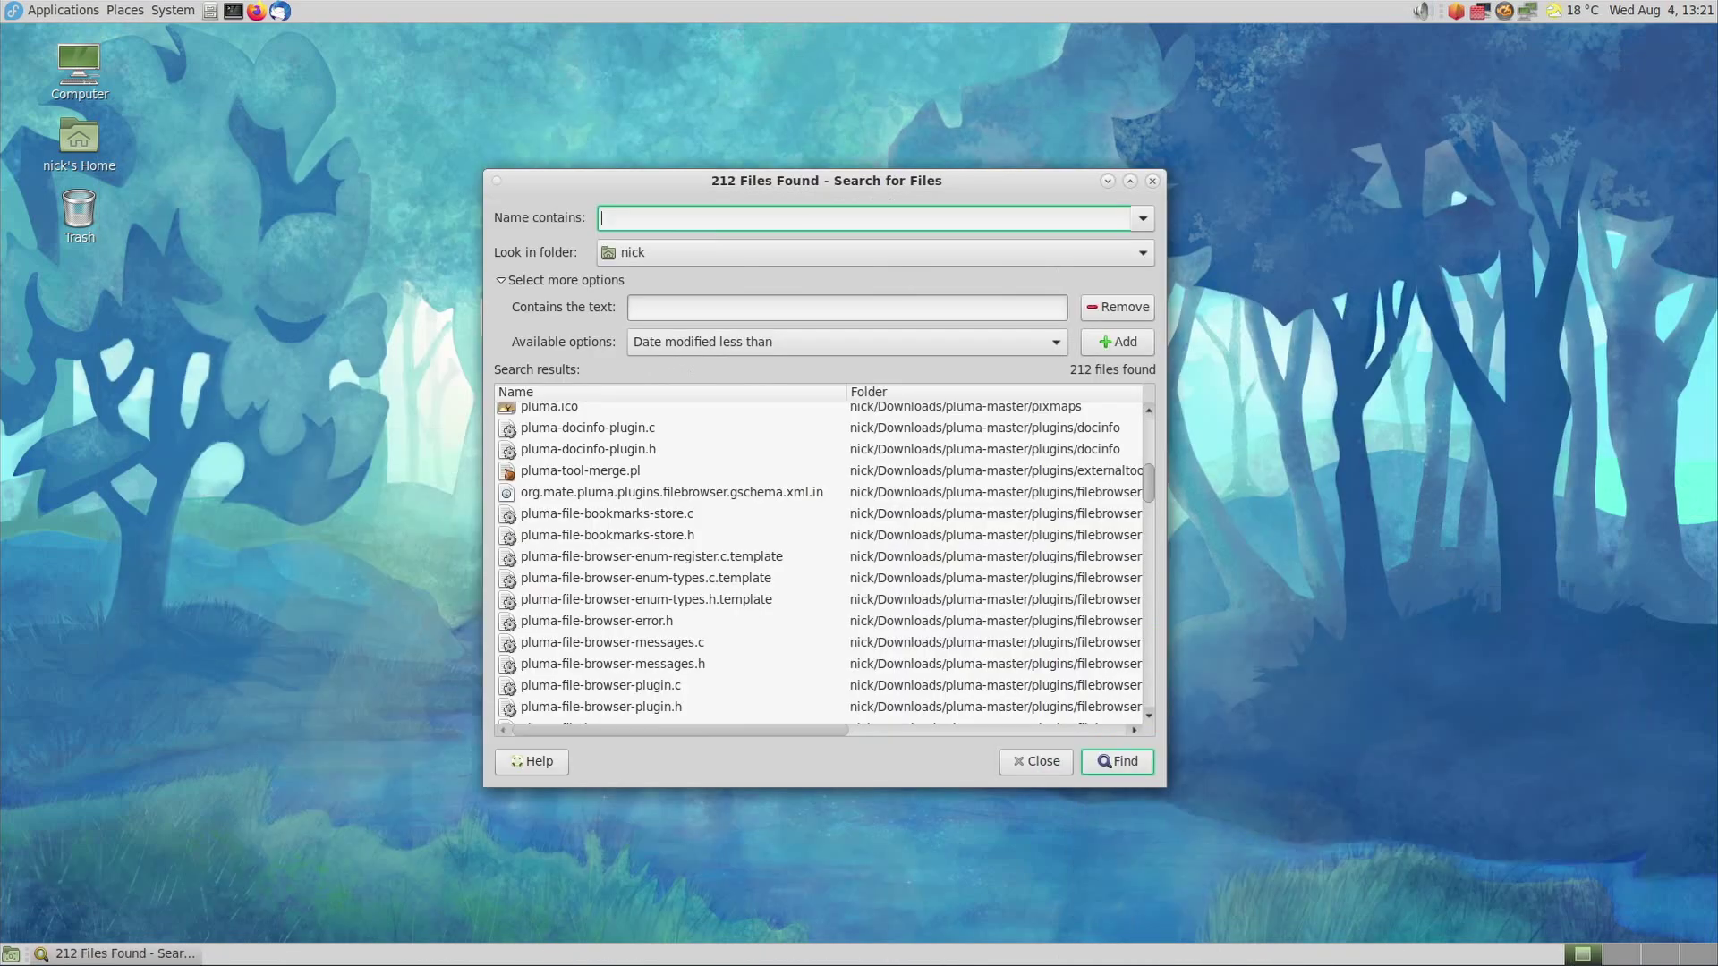
Select the pluma search term and the pluma-master result, then scroll through the results.
triple_click(694, 220)
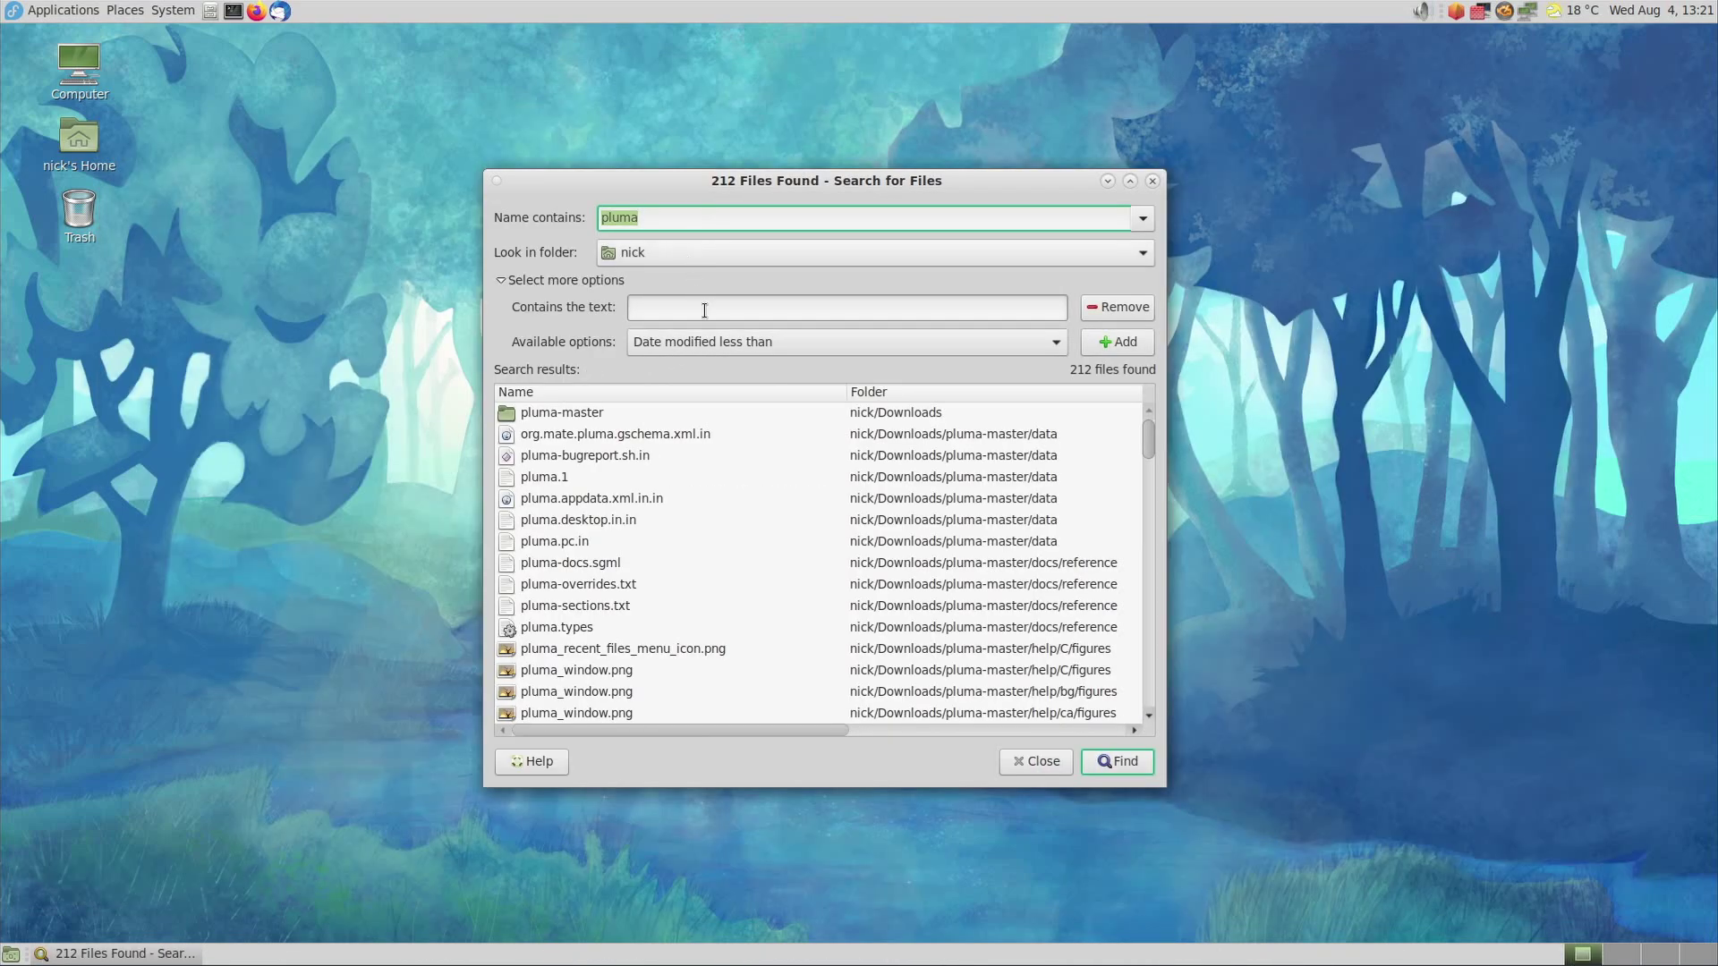
left_click(674, 411)
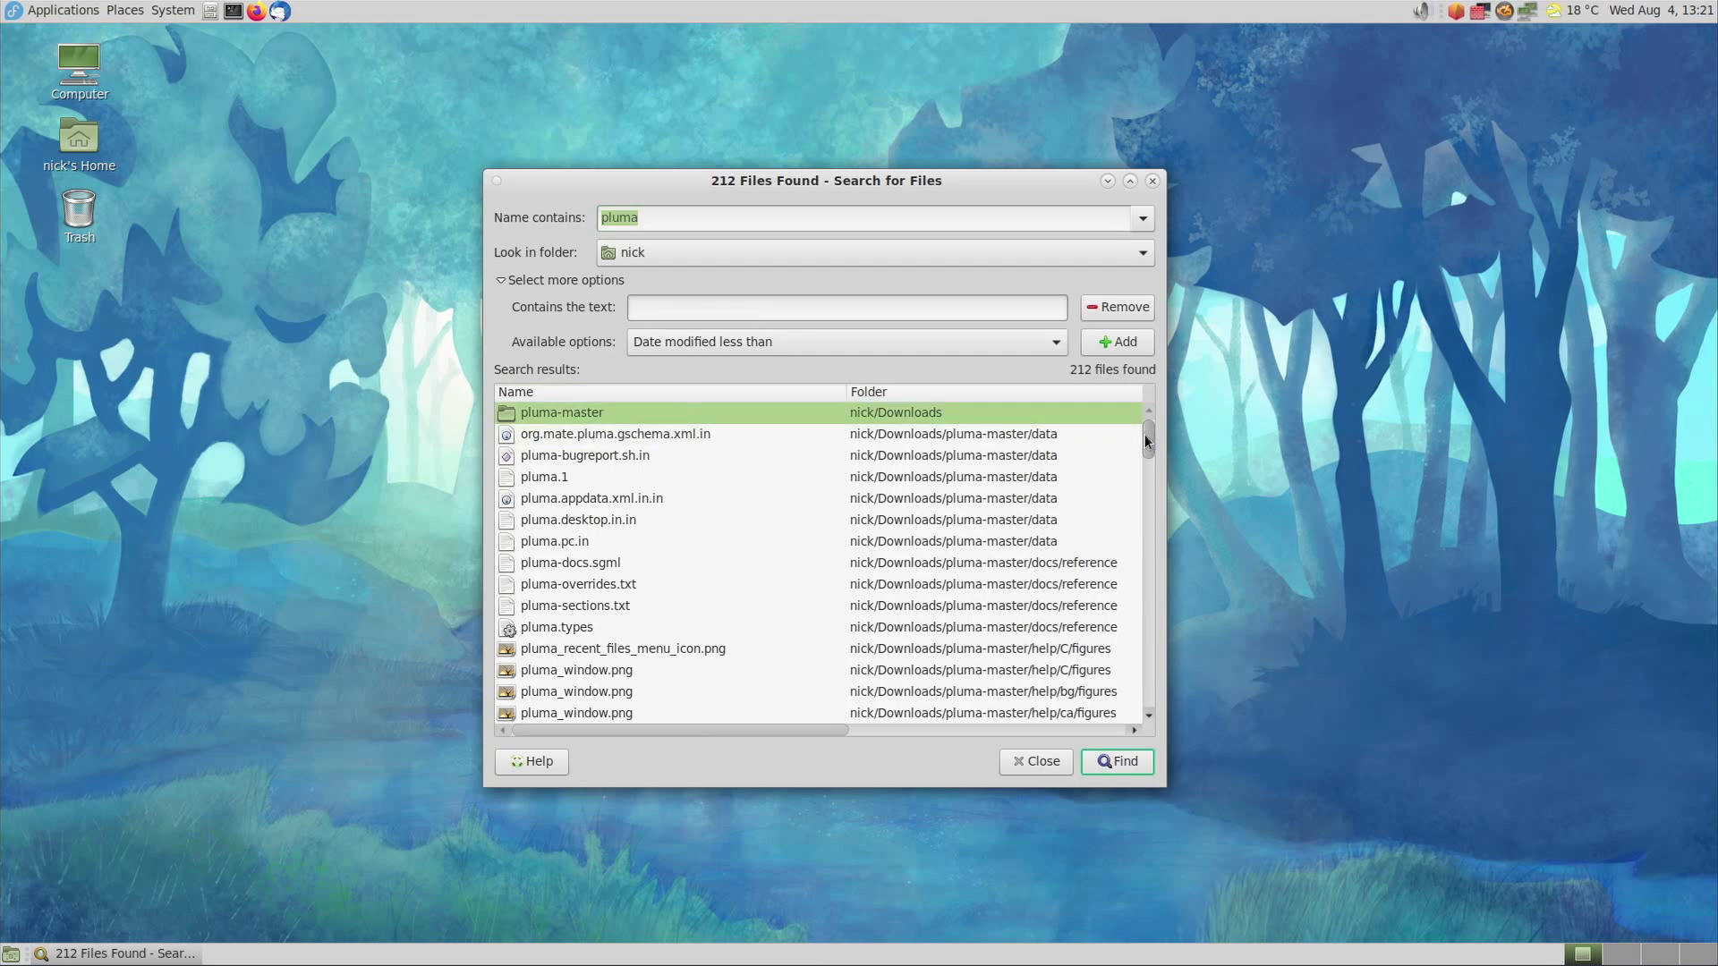
scroll(1147, 444, "down", 2)
left_click_drag(1146, 443, 1147, 481)
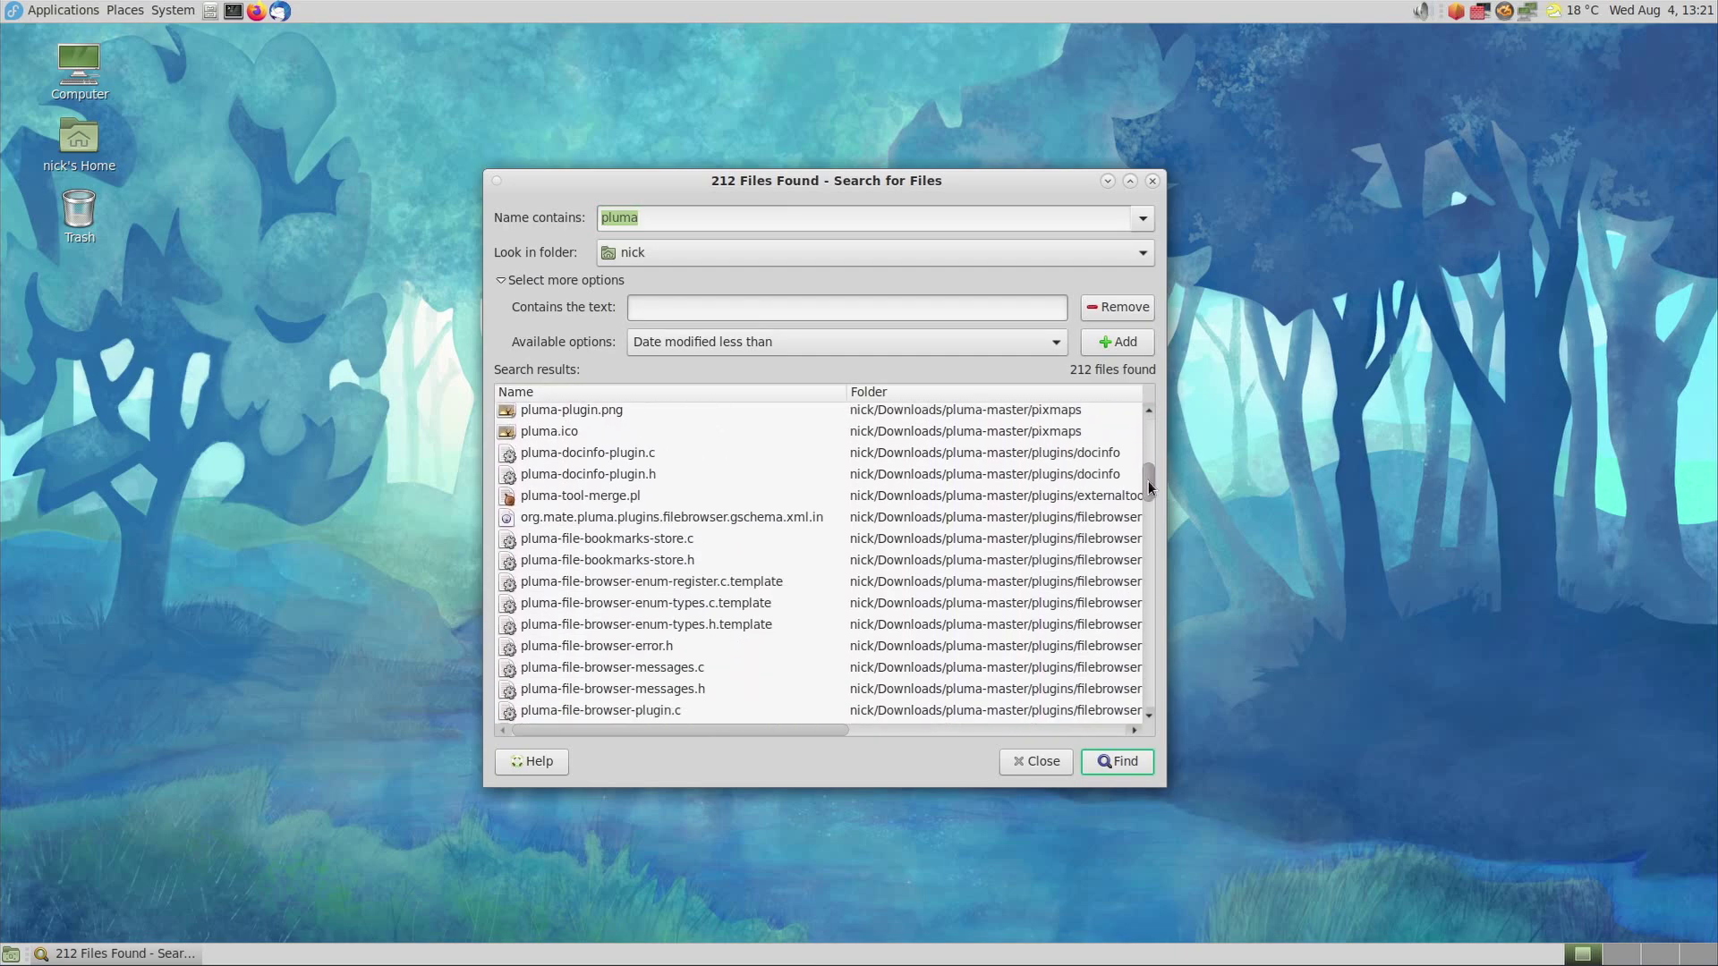
Preview pluma.ico enlarged at 500% in the image viewer, close it, and scroll further down the results.
double_click(586, 427)
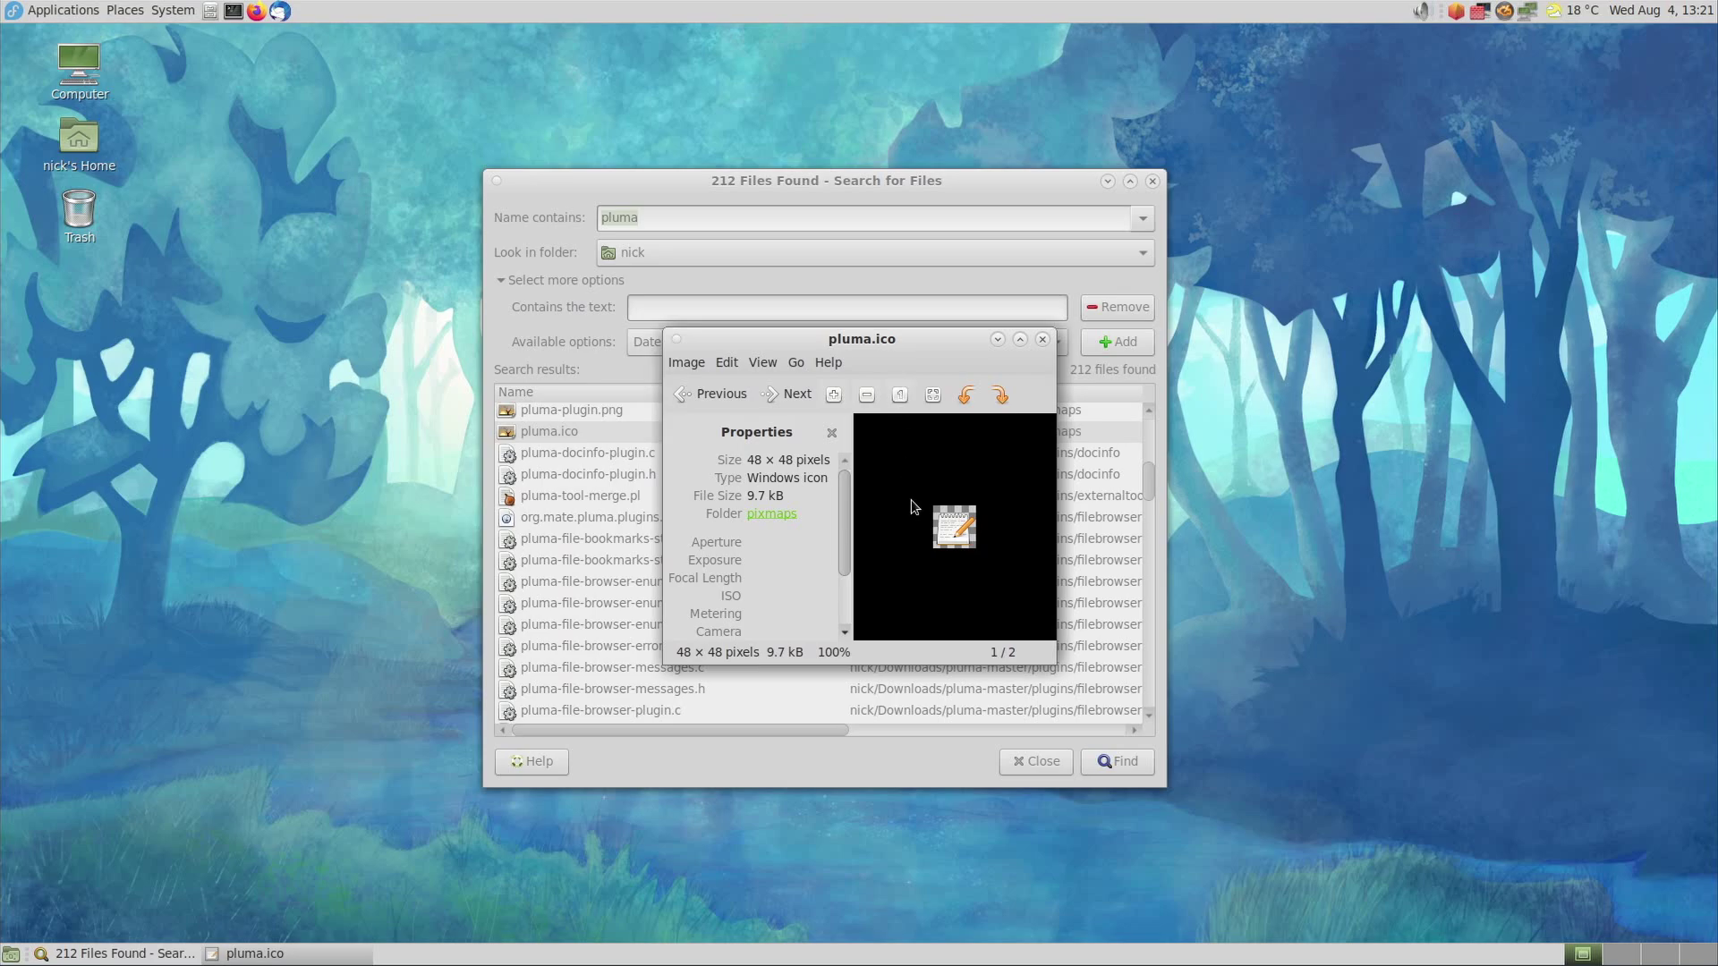
left_click_drag(1048, 665, 1401, 861)
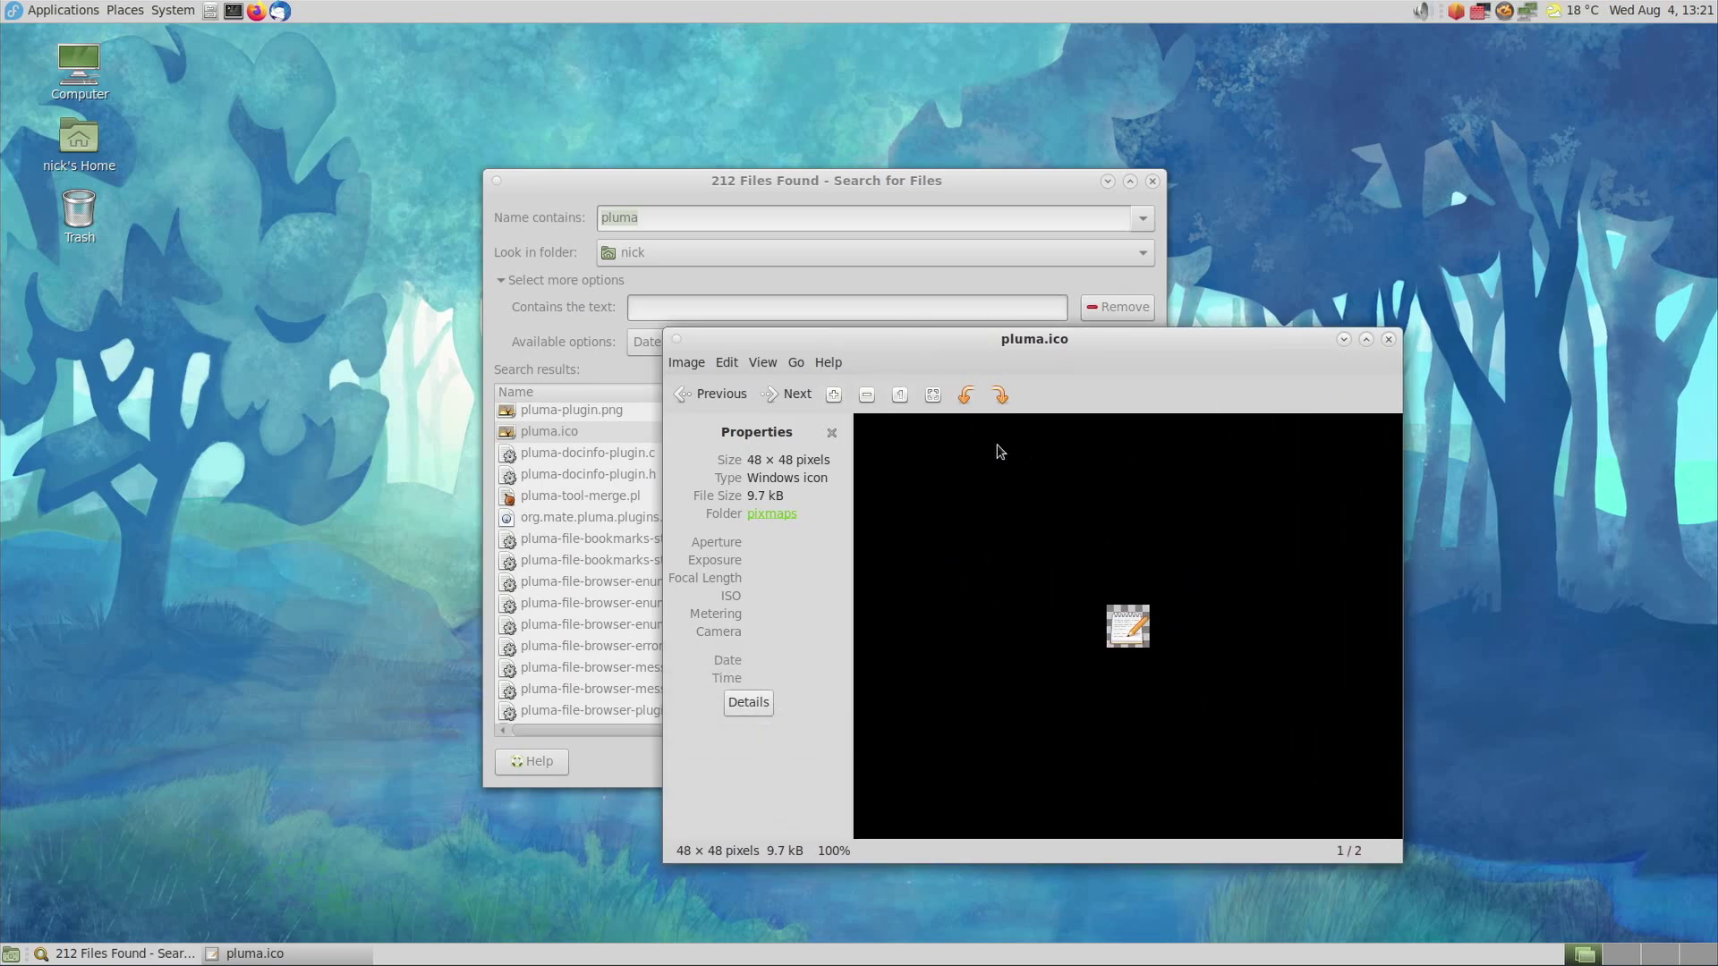
left_click(839, 398)
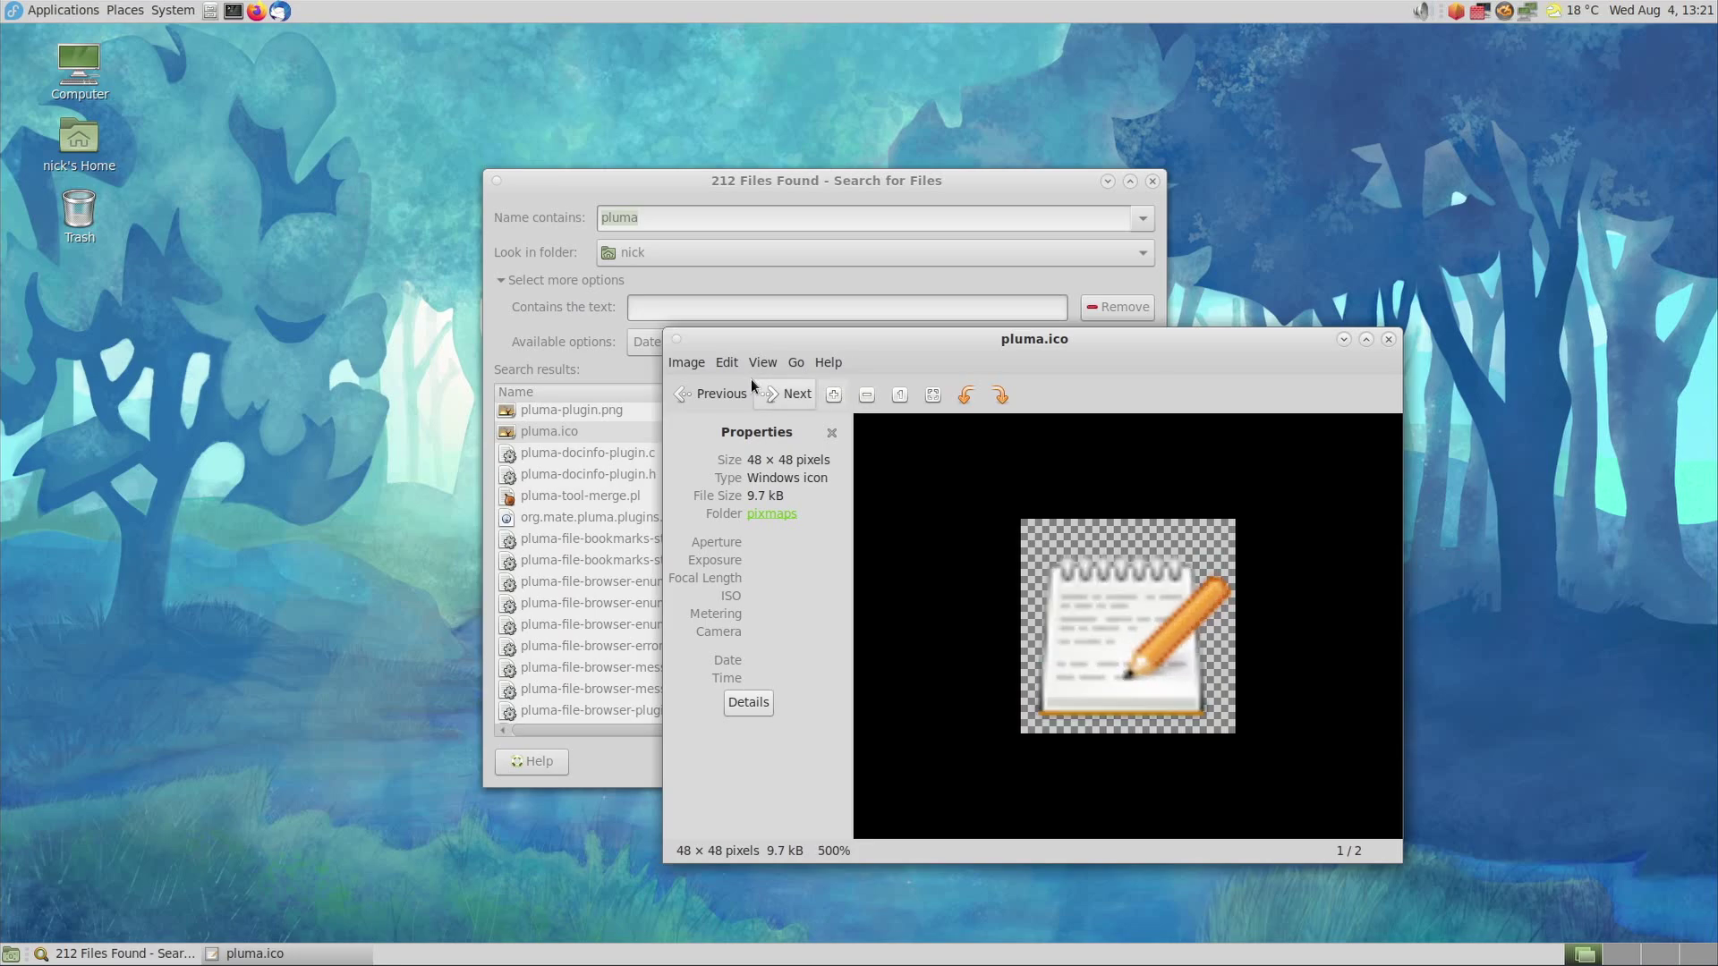
left_click(1387, 339)
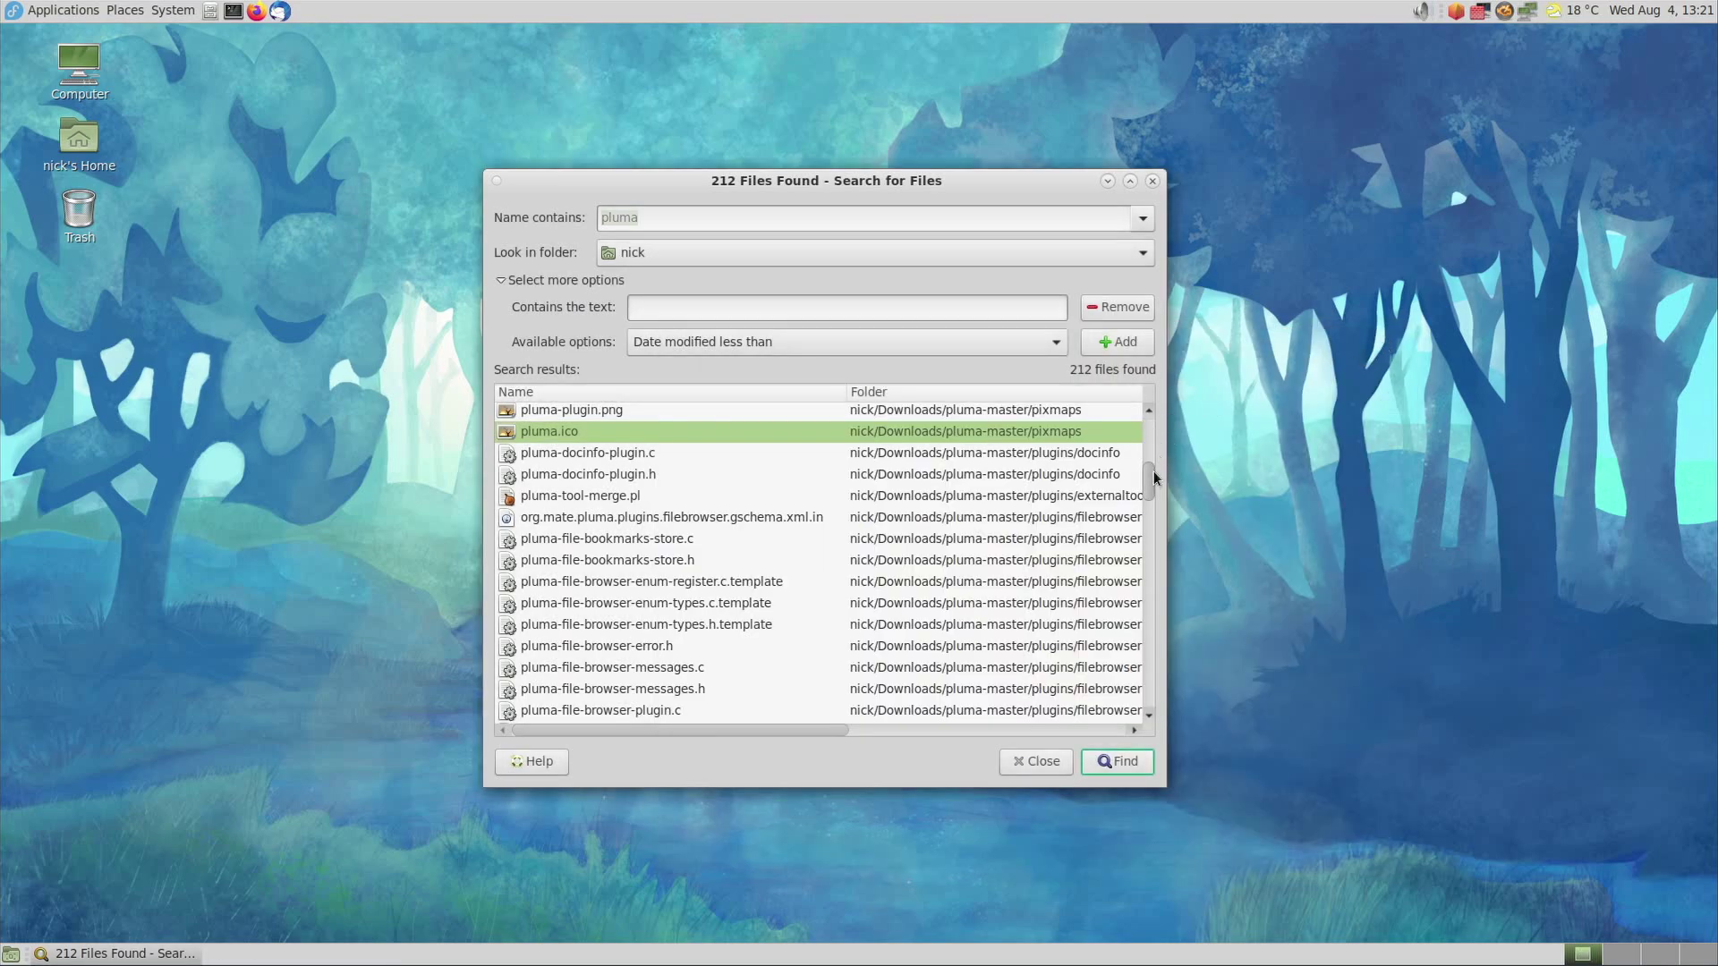
scroll(1151, 483, "down", 3)
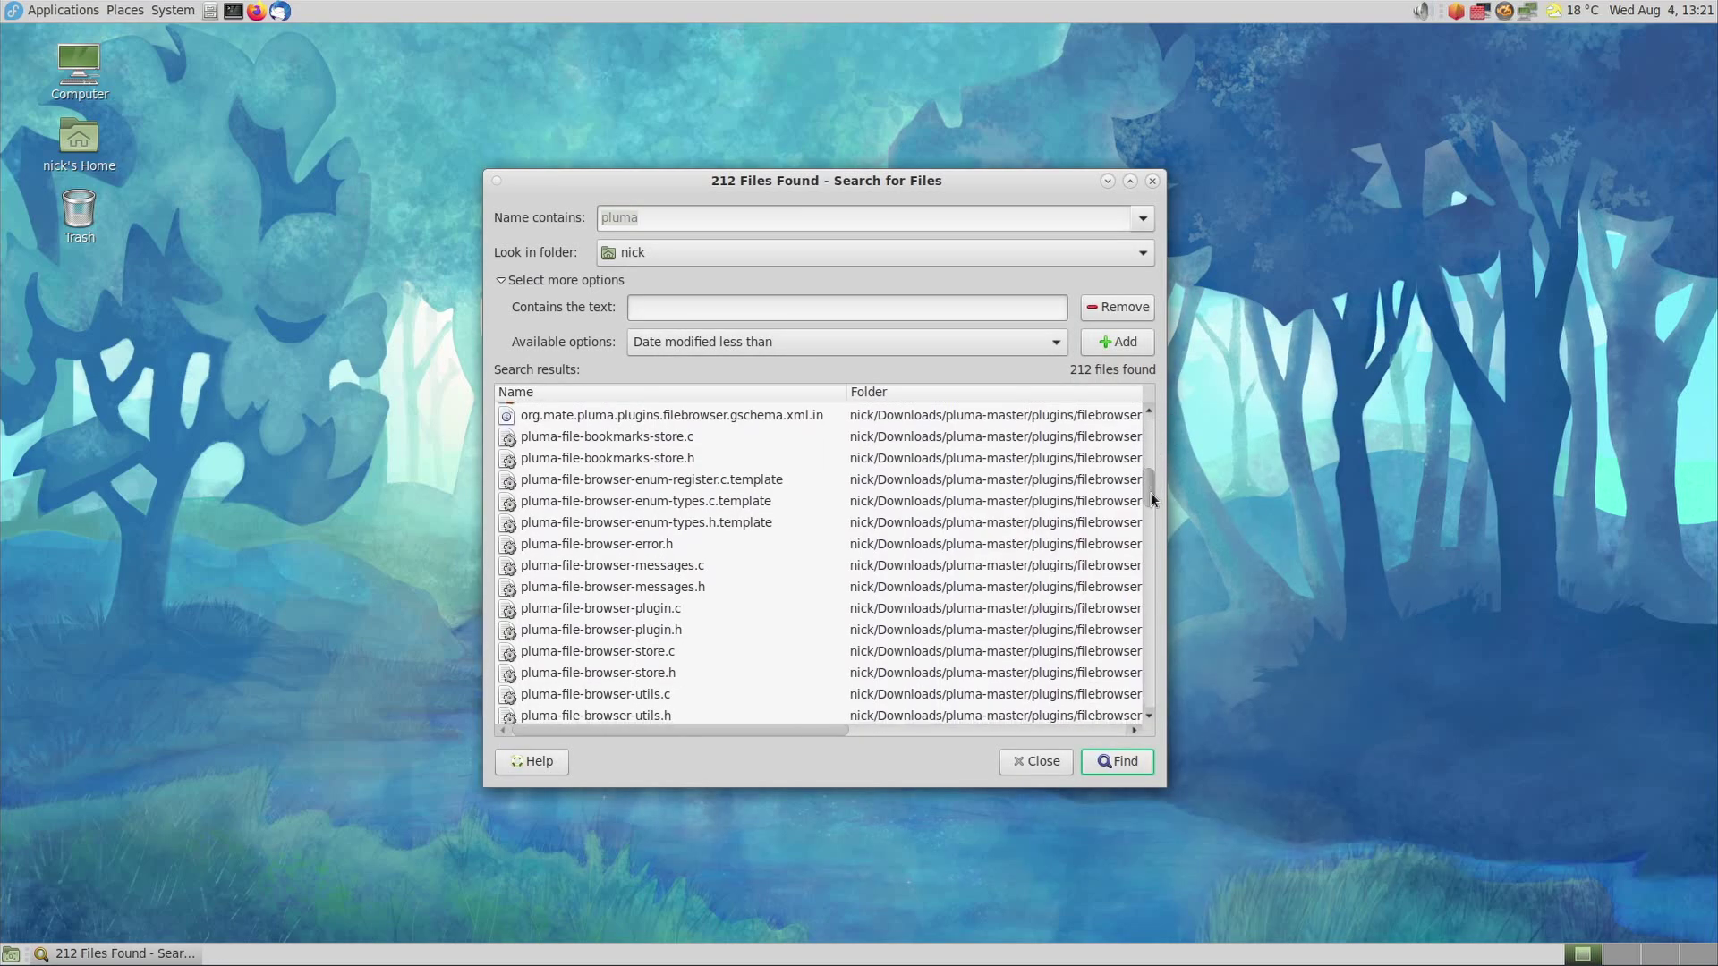
scroll(1152, 510, "down", 4)
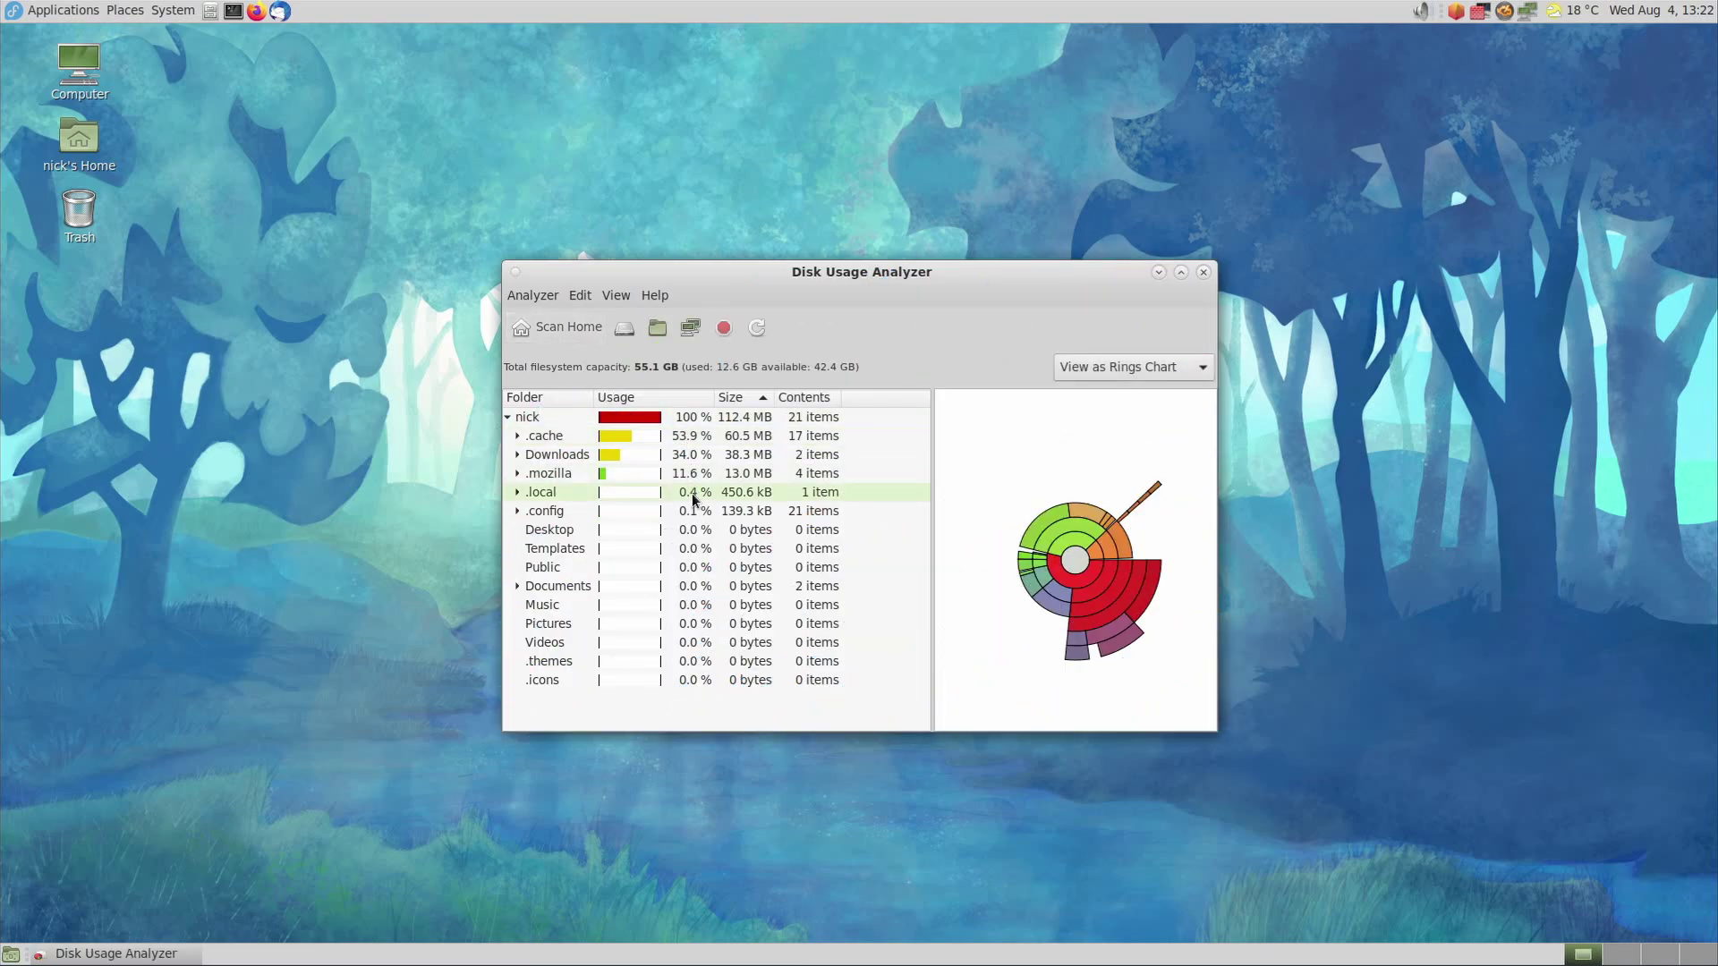
Expand Downloads and drill into pluma-master's subfolders in Disk Usage Analyzer.
left_click(519, 456)
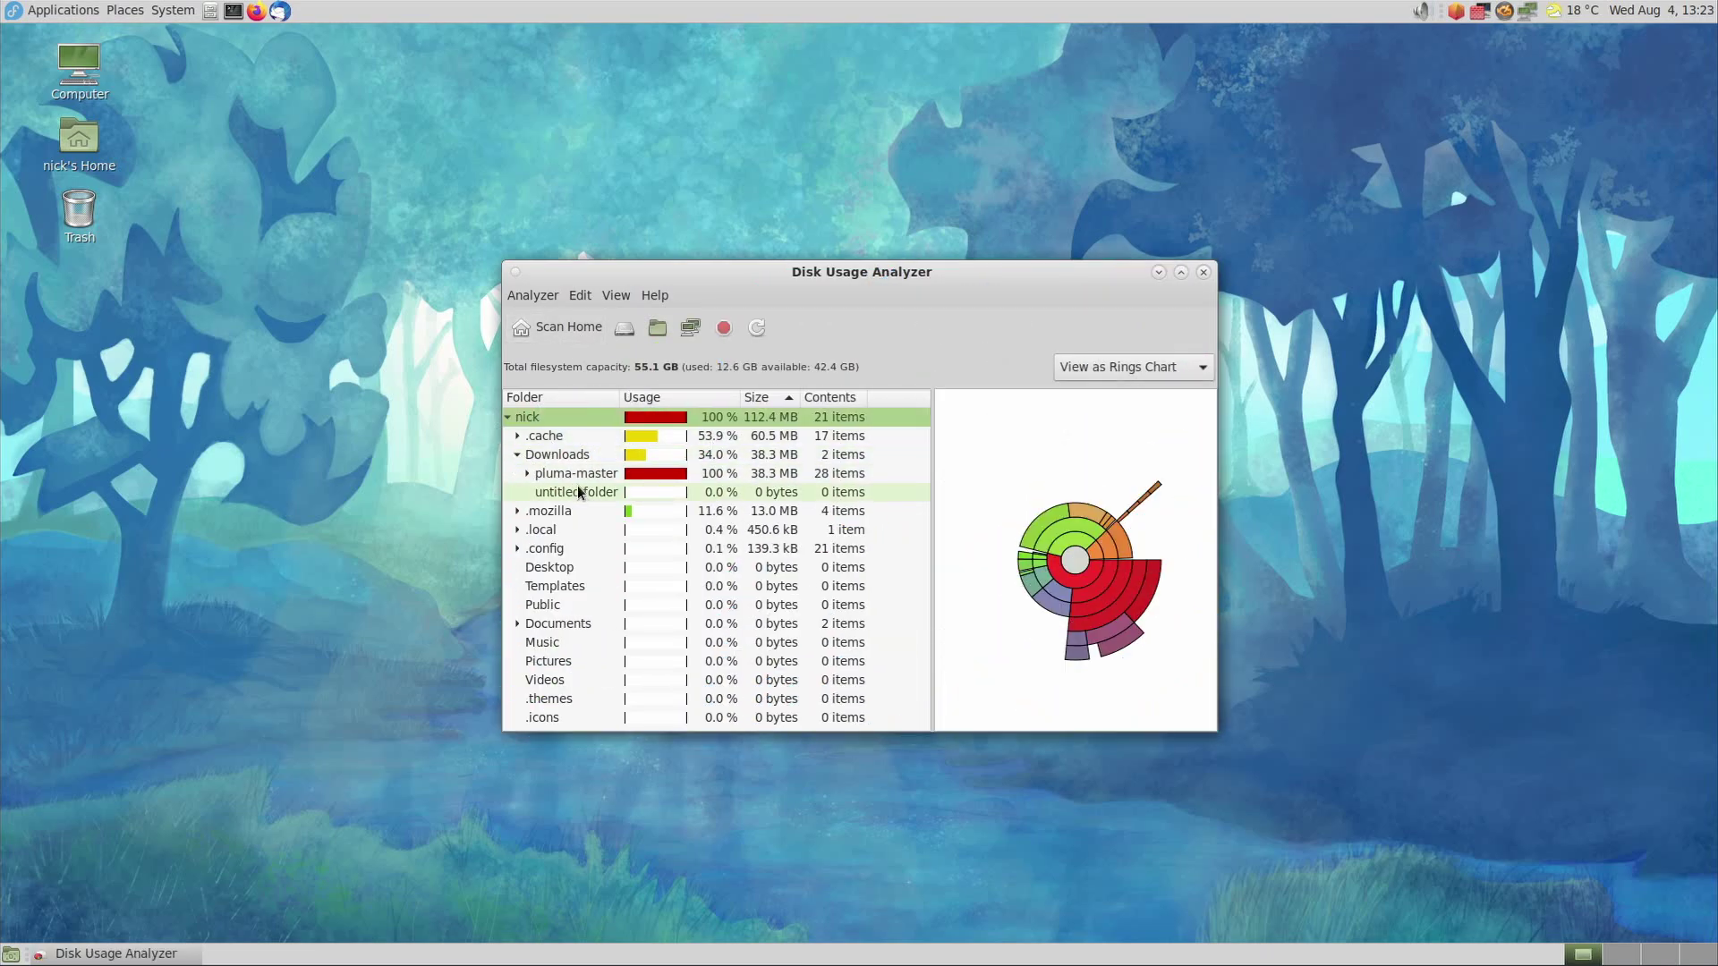
left_click(585, 475)
left_click(1084, 578)
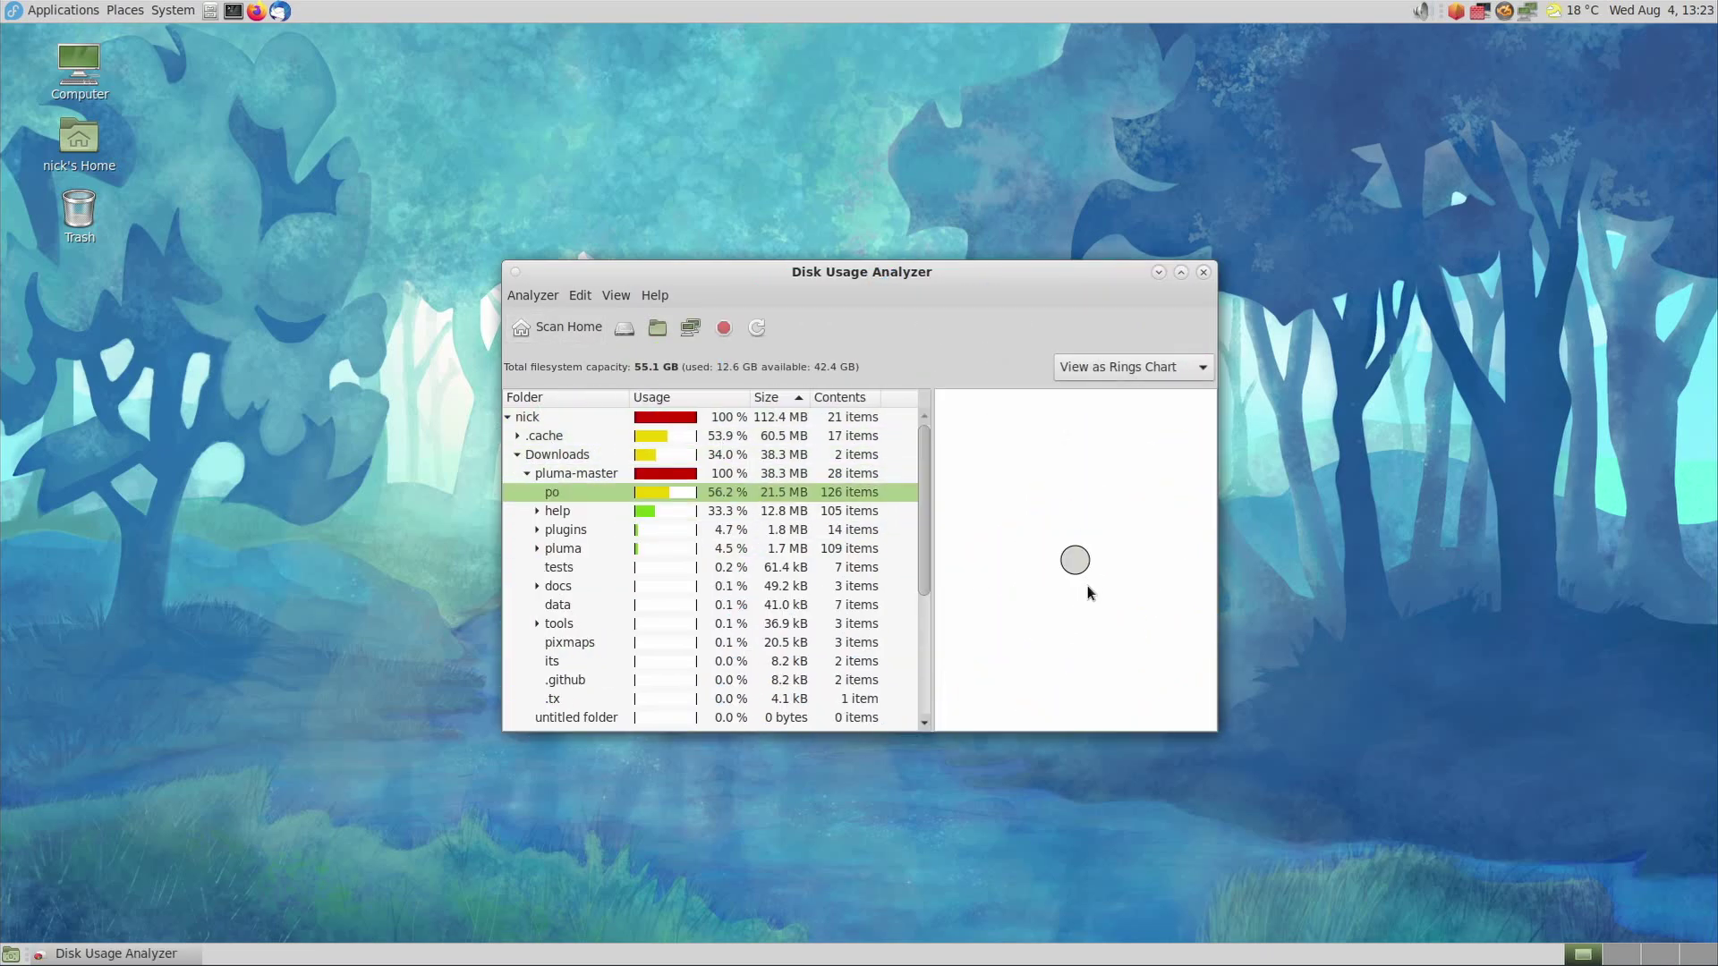
left_click(598, 473)
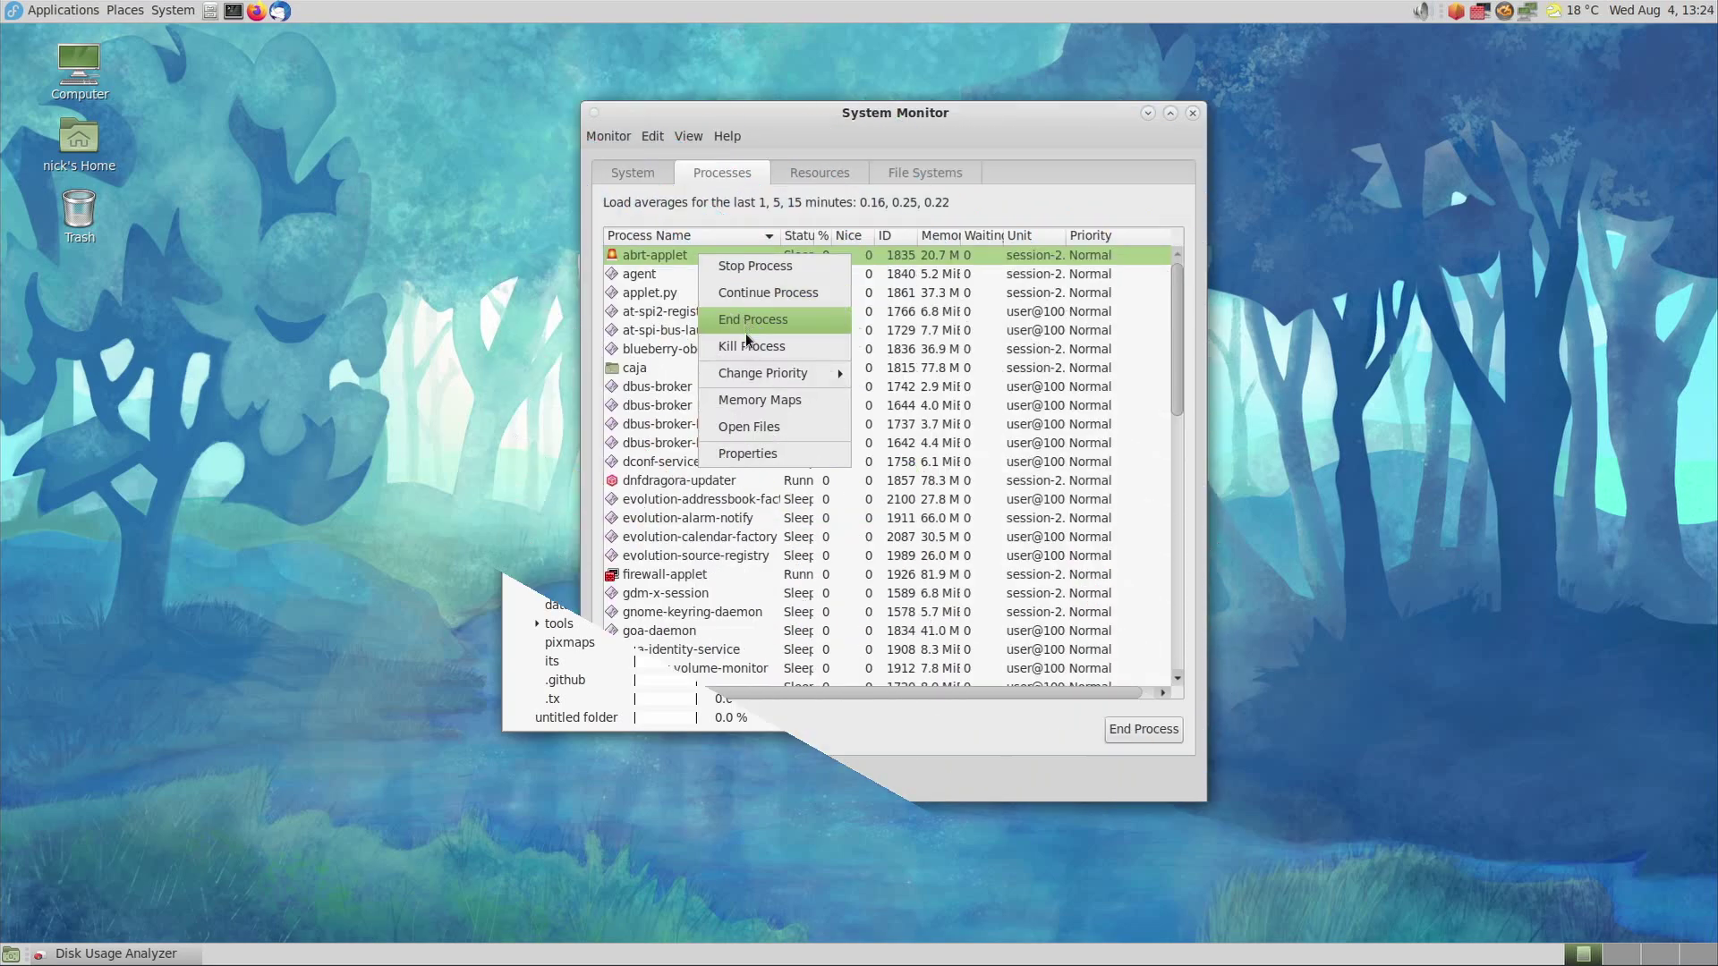
Kill the abrt-applet process in System Monitor, then select dbus-broker.
left_click(744, 343)
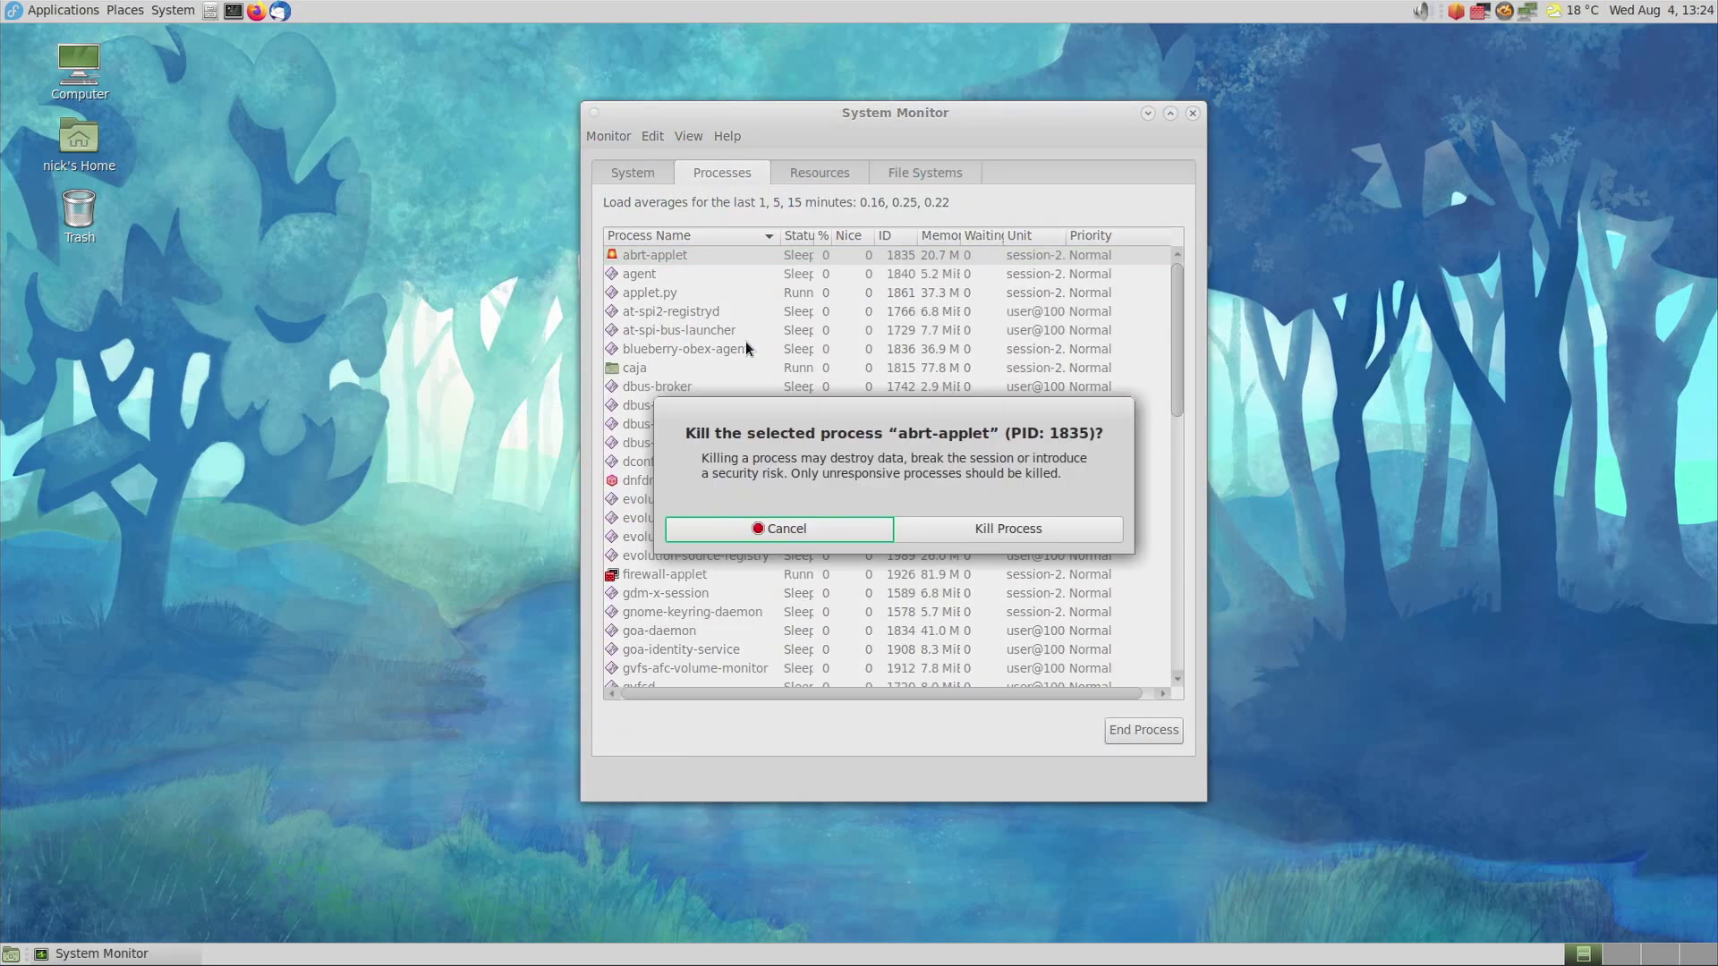
left_click(962, 524)
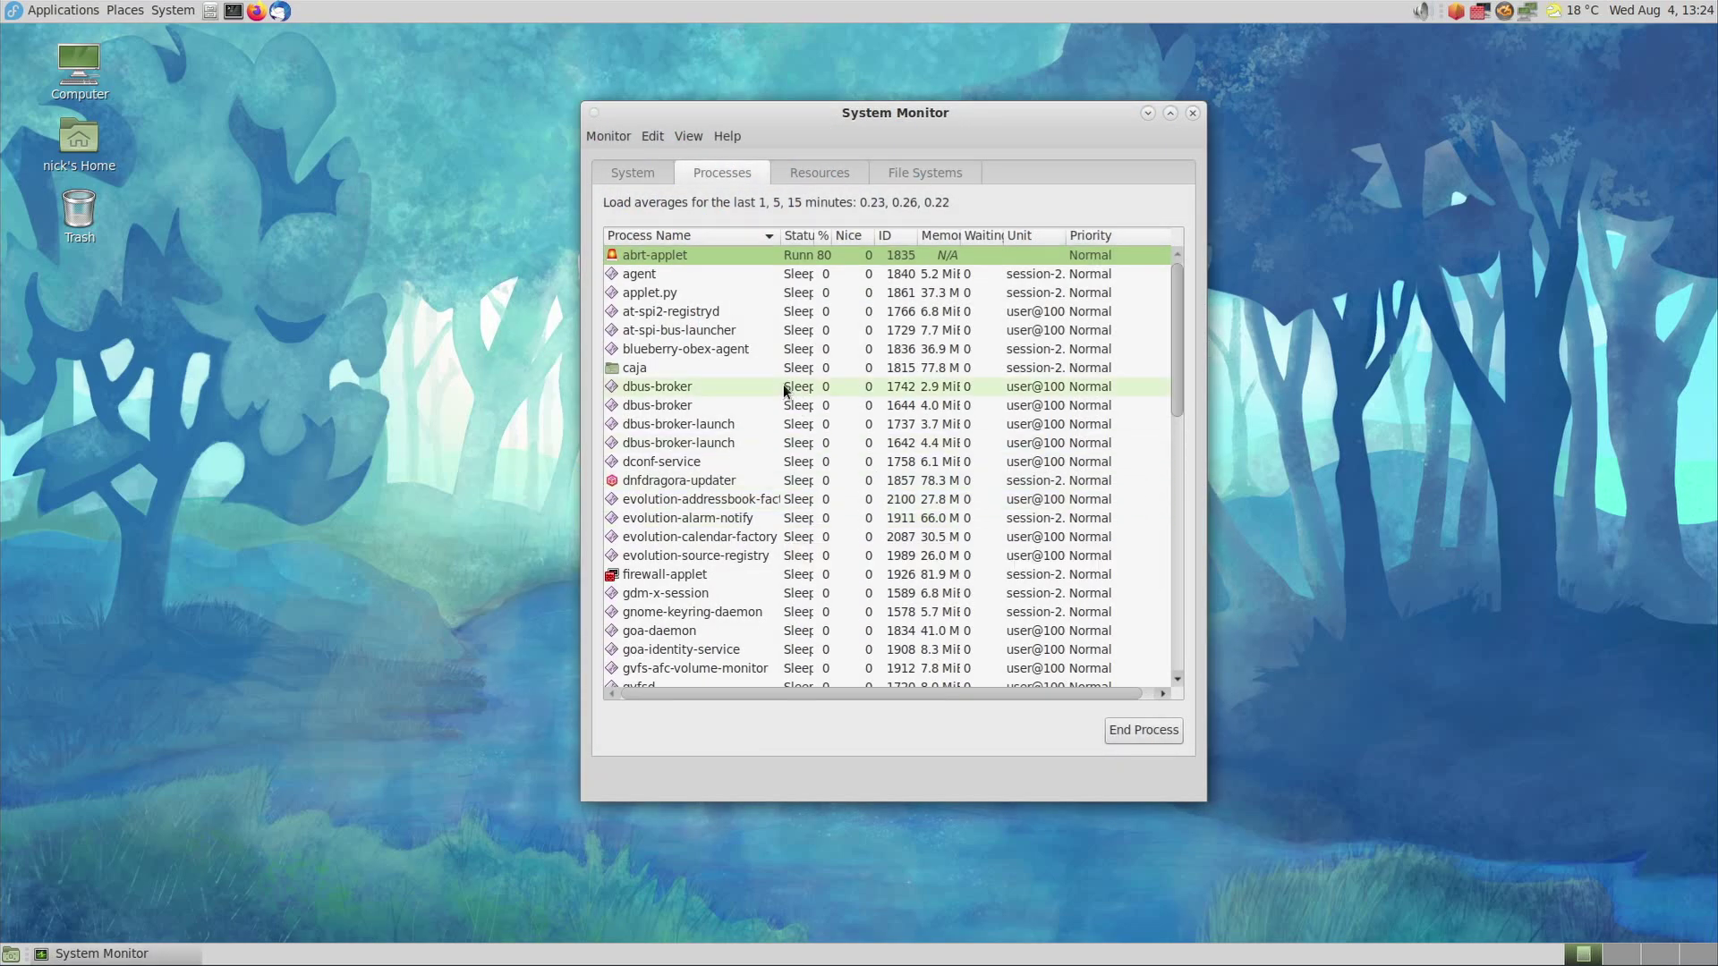
left_click(659, 272)
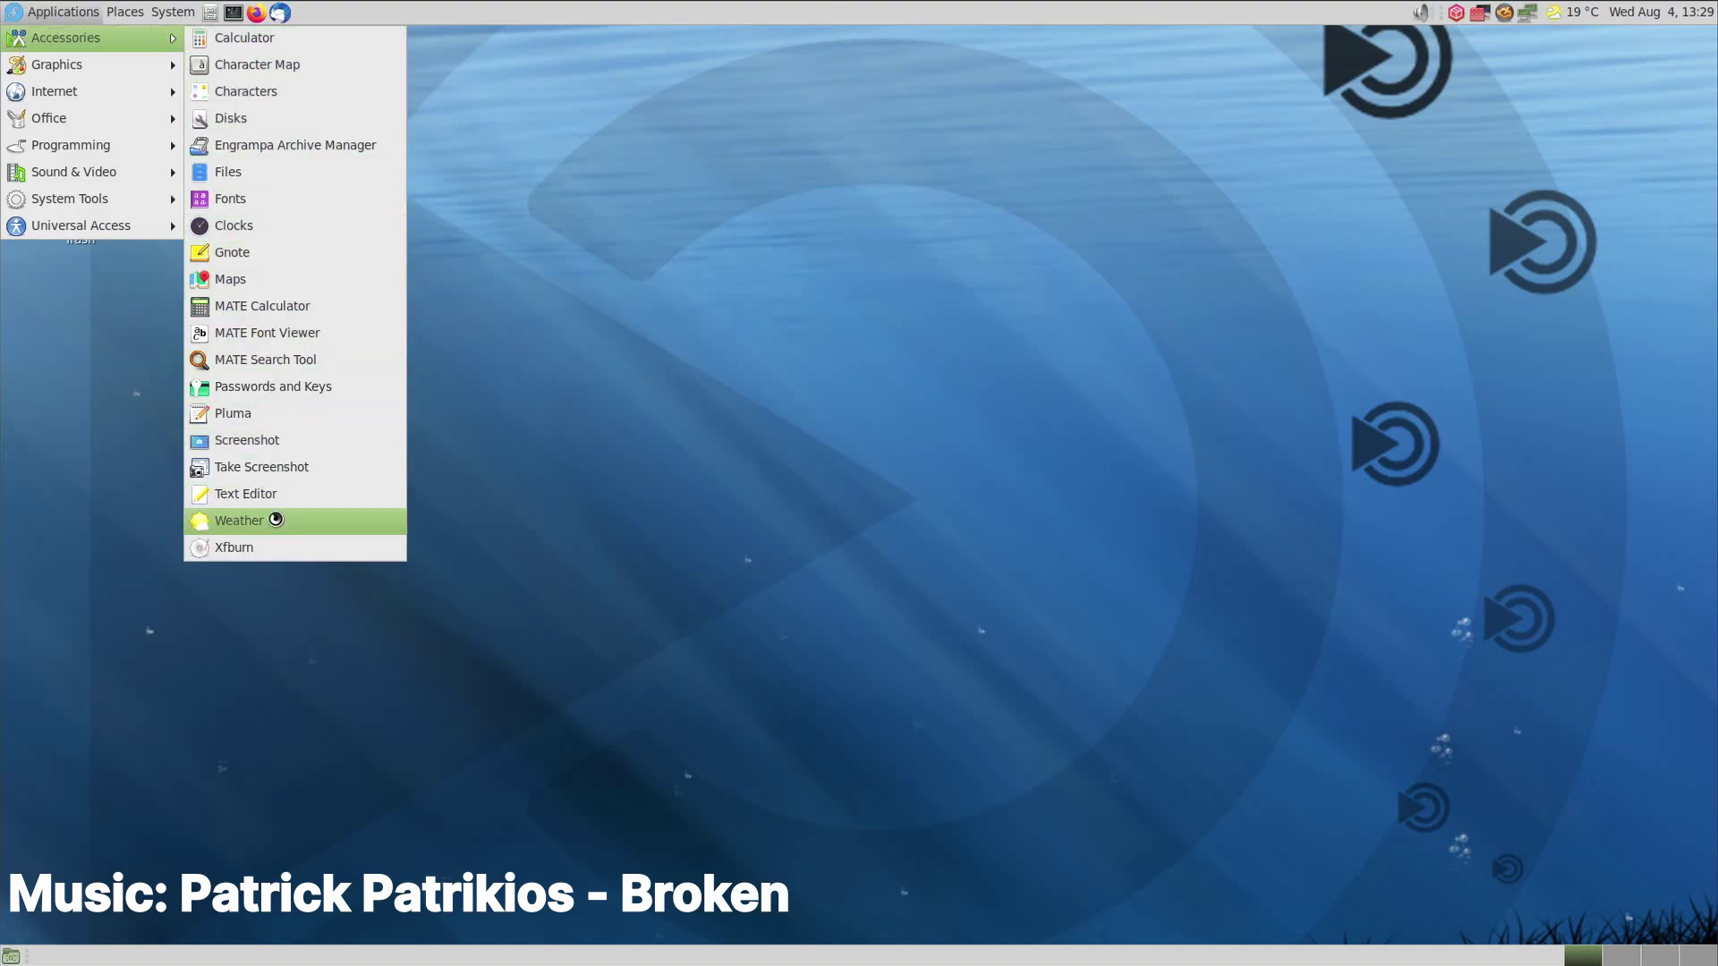
Browse the Applications and System menus and launch the dnfdragora package manager.
mouse_move(96, 63)
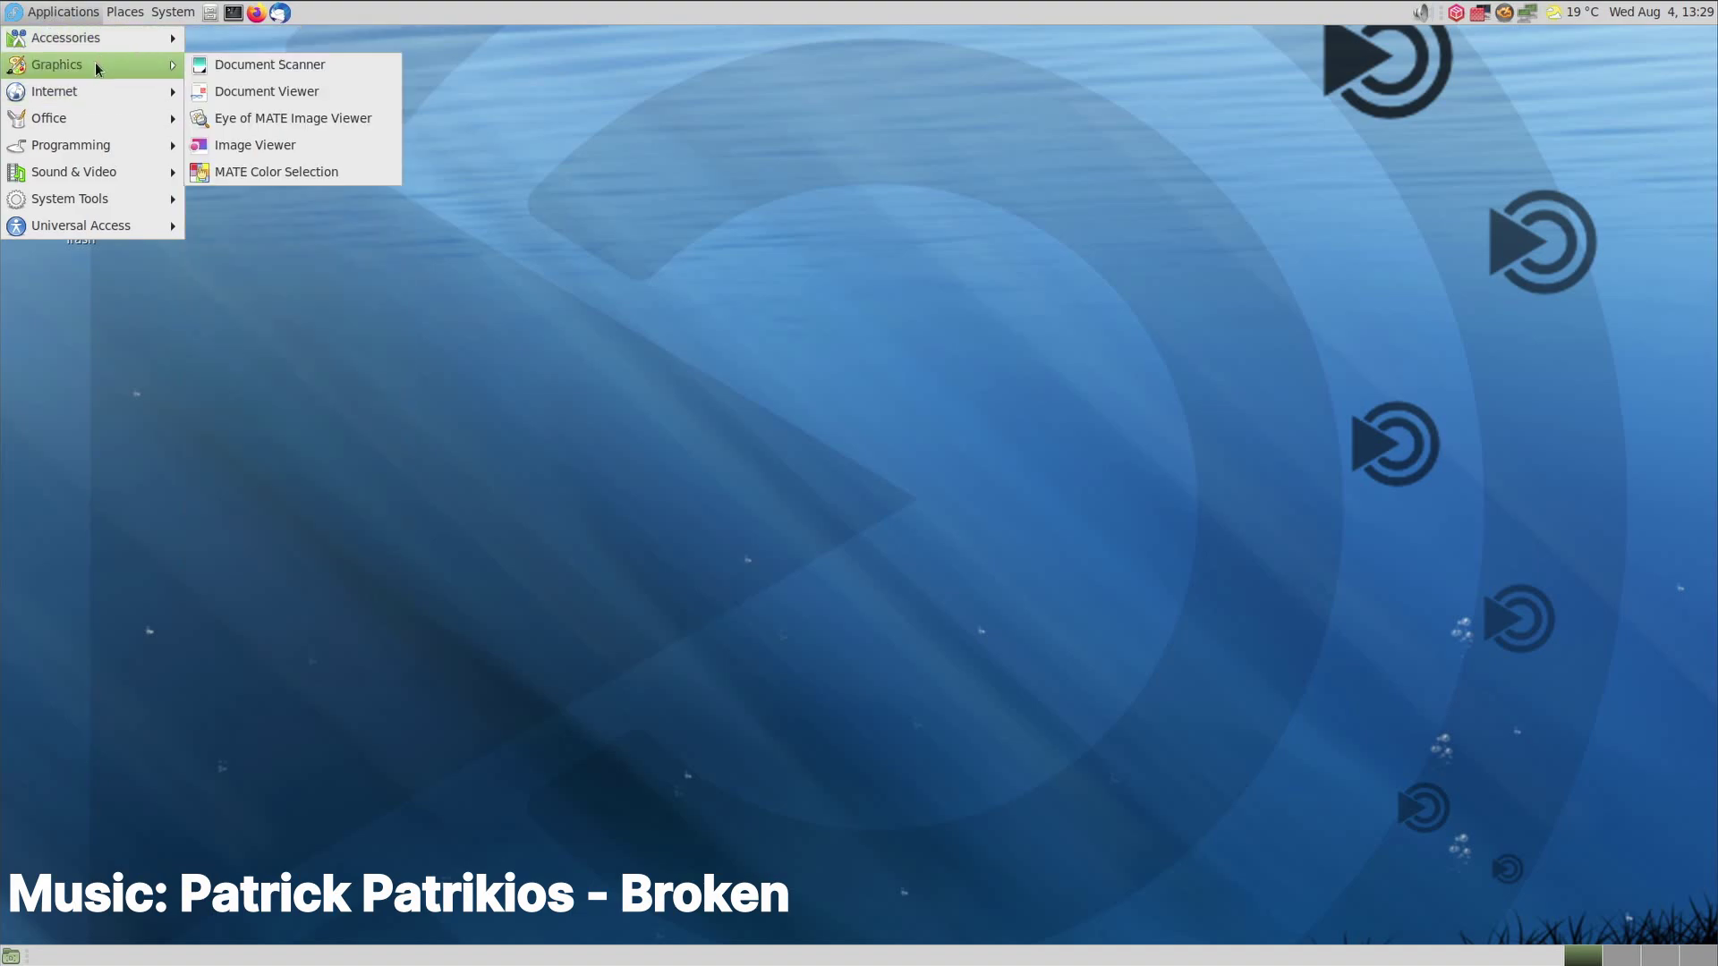
mouse_move(173, 11)
mouse_move(187, 69)
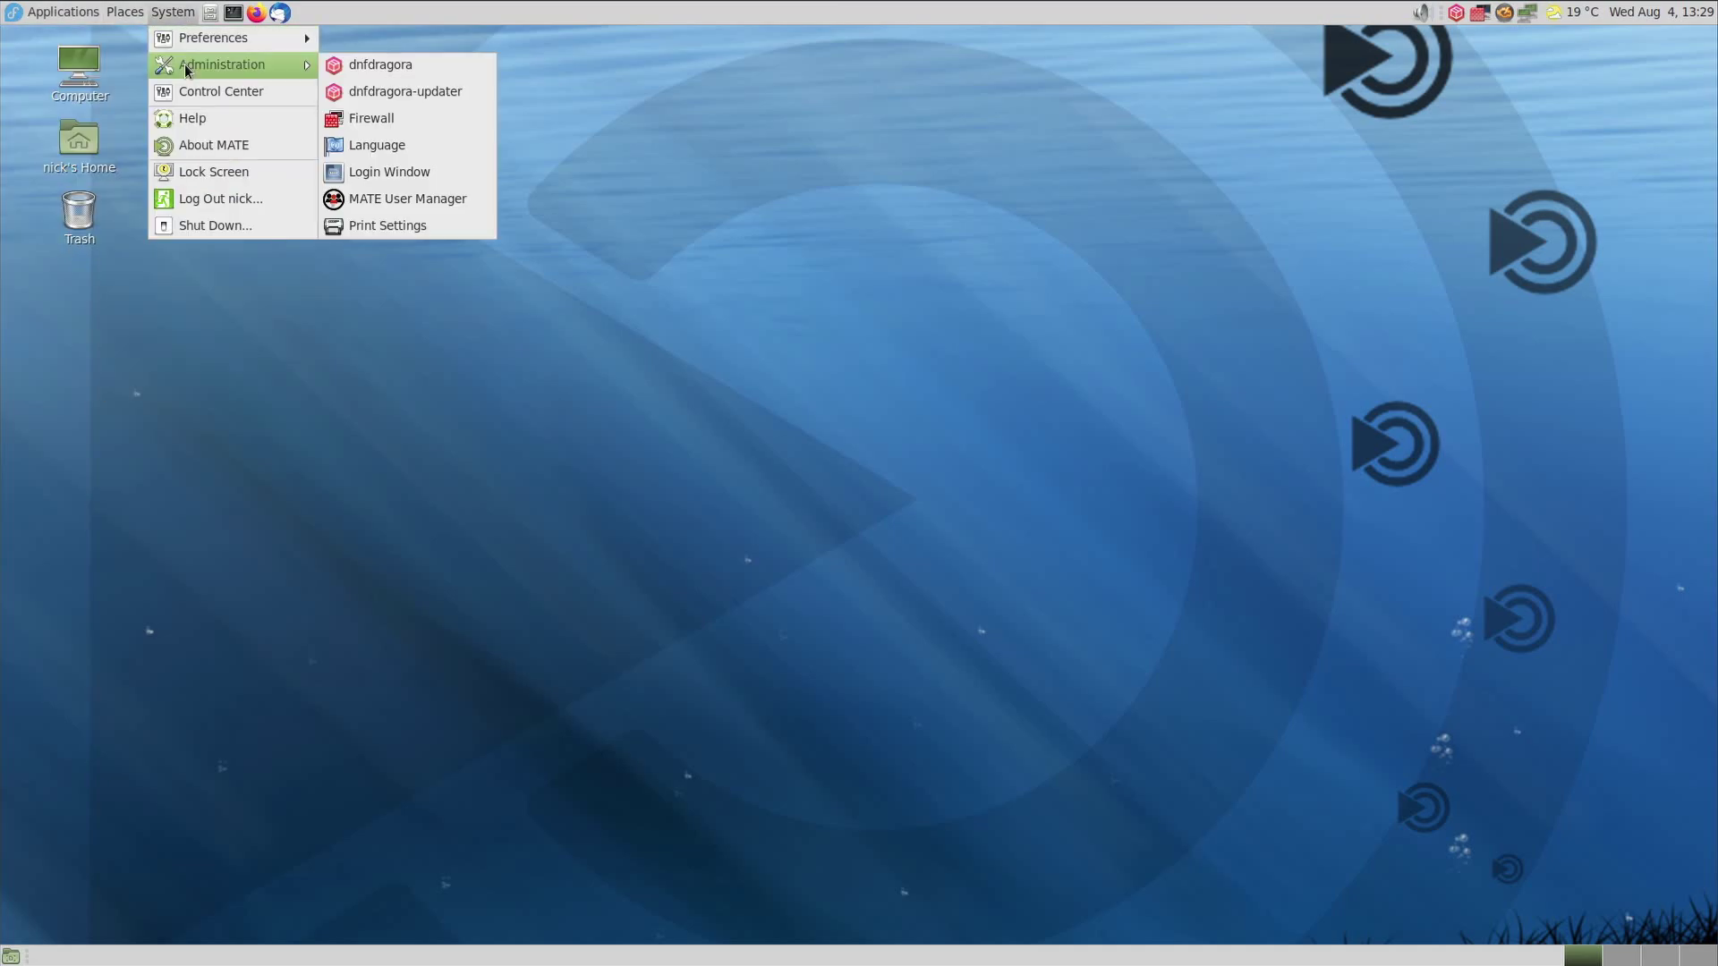
left_click(404, 61)
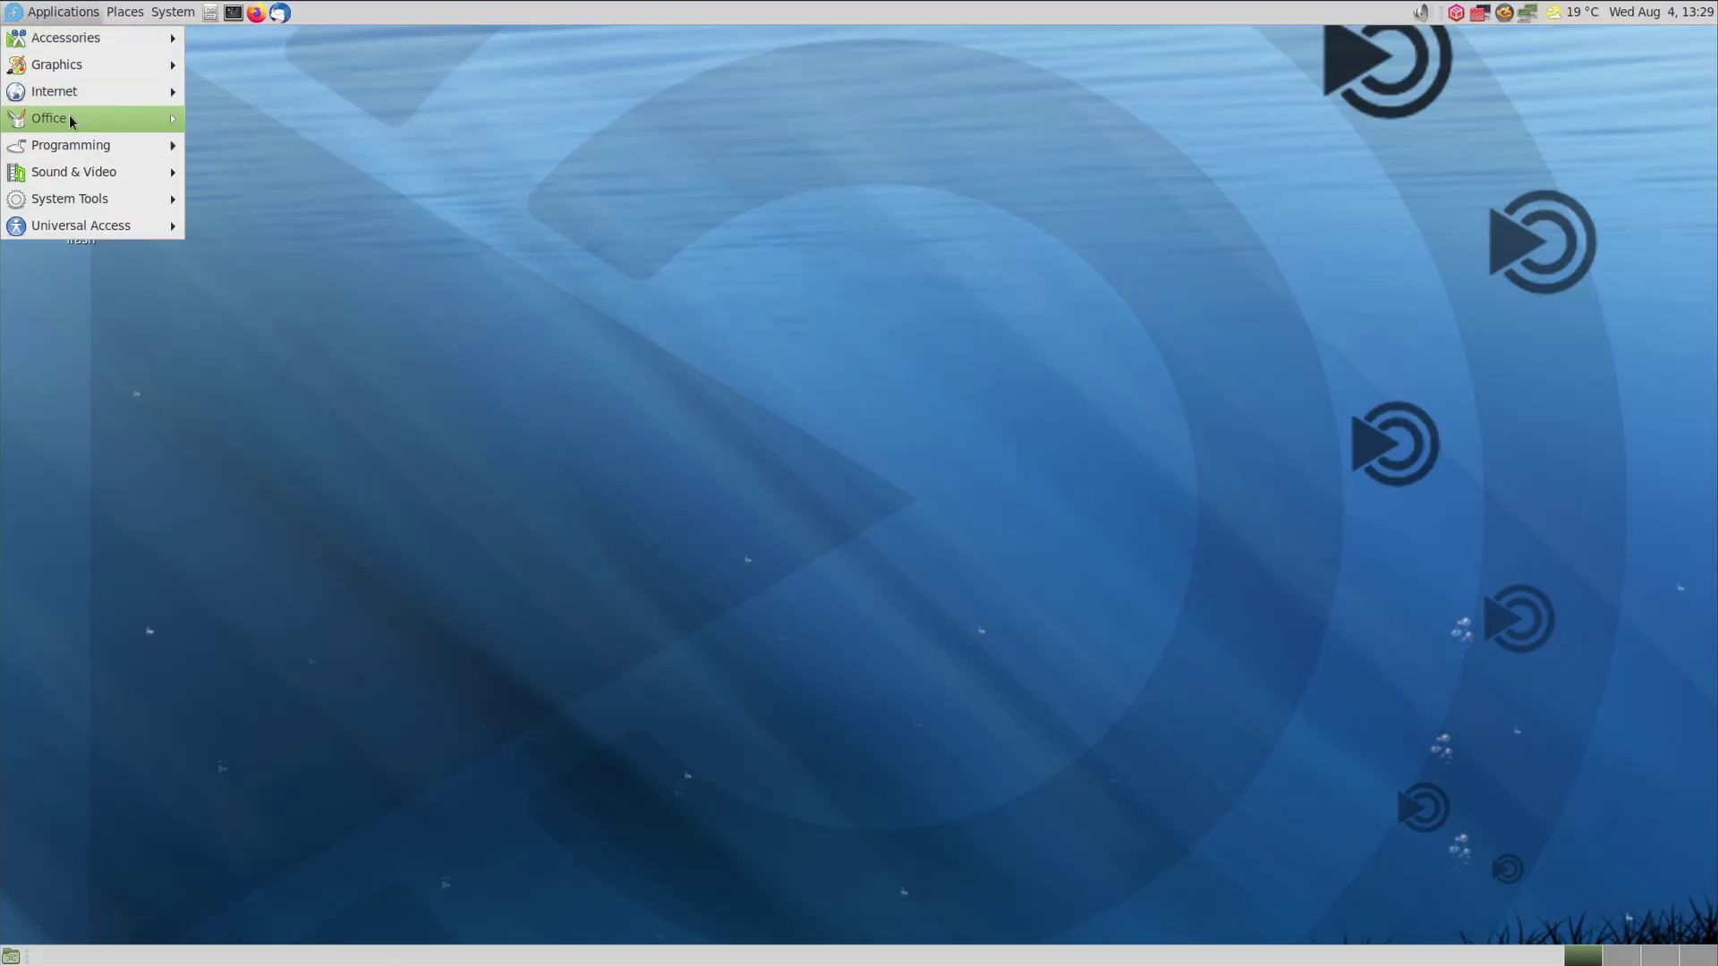
Launch Parole Media Player from Sound & Video and check its About box showing version 4.16.0.
mouse_move(68, 91)
mouse_move(63, 170)
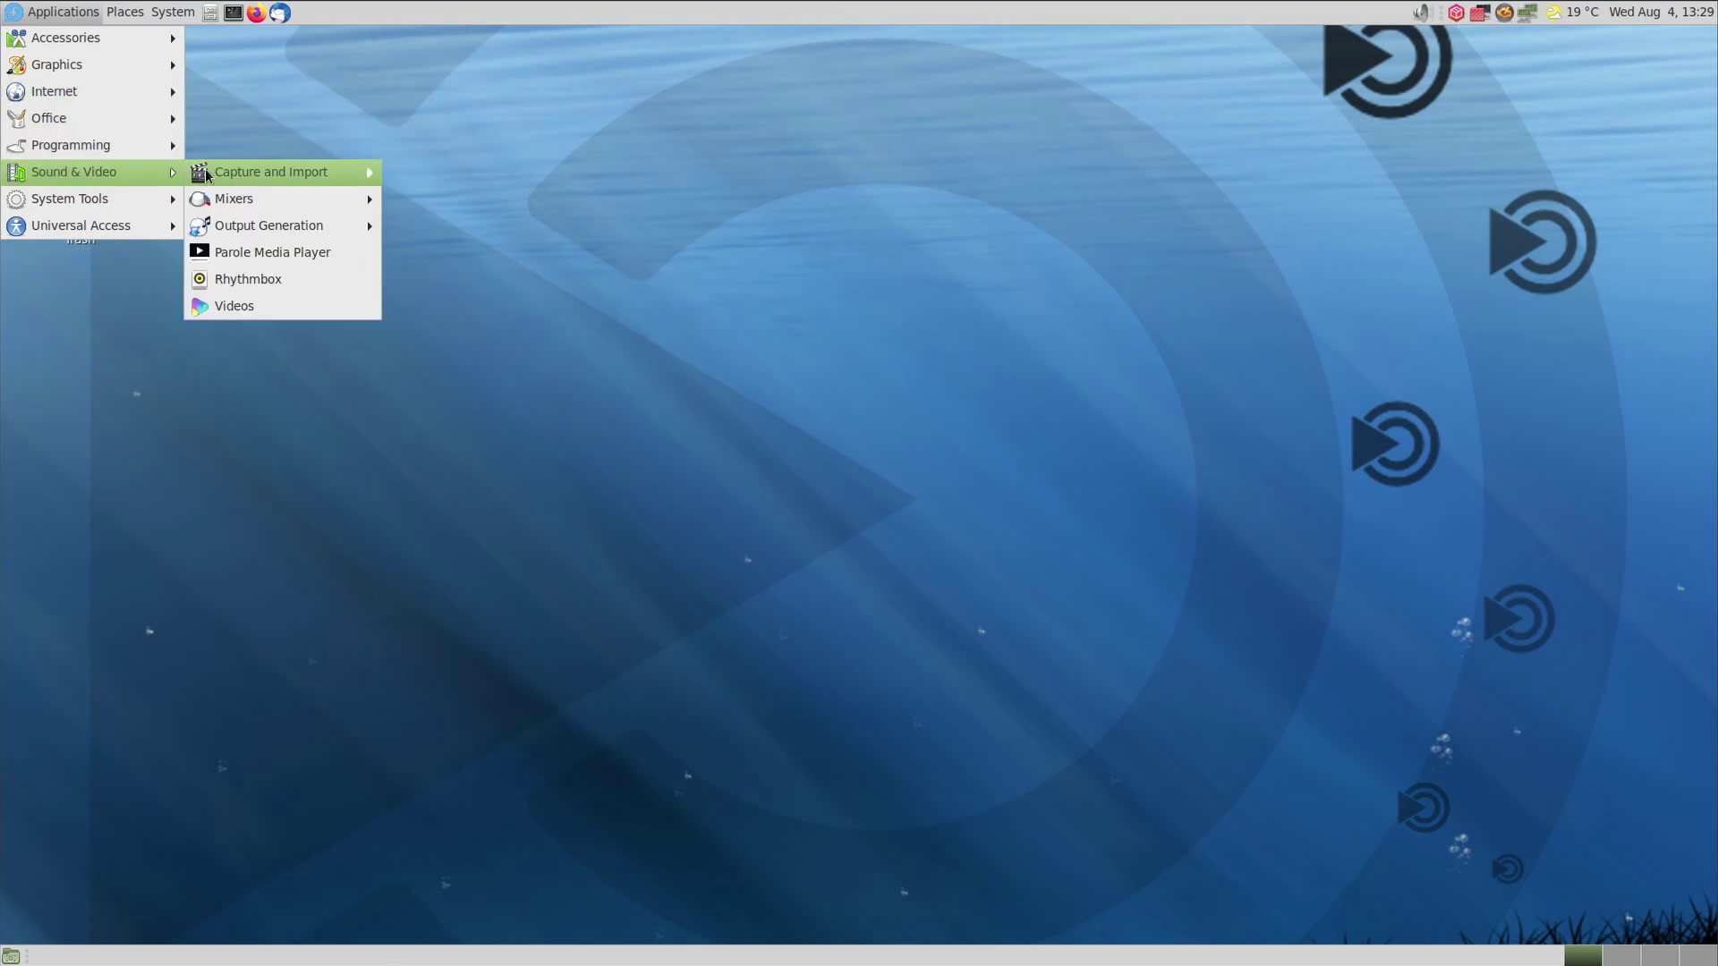
left_click(318, 255)
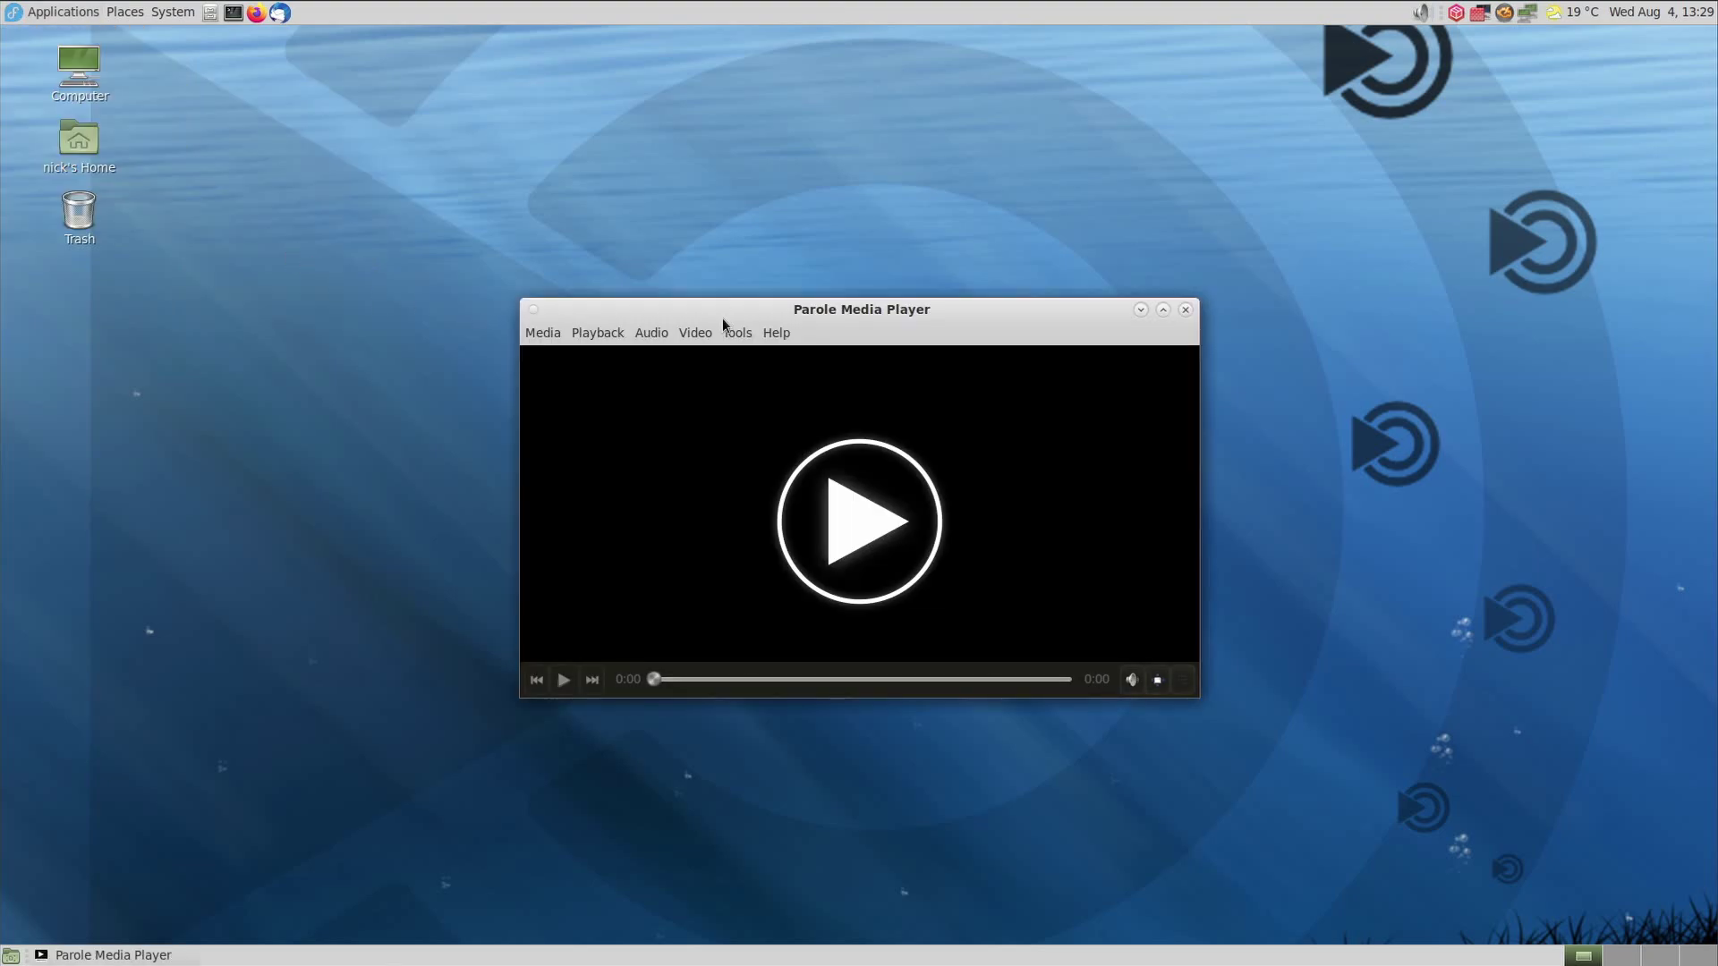
left_click(776, 332)
left_click(788, 441)
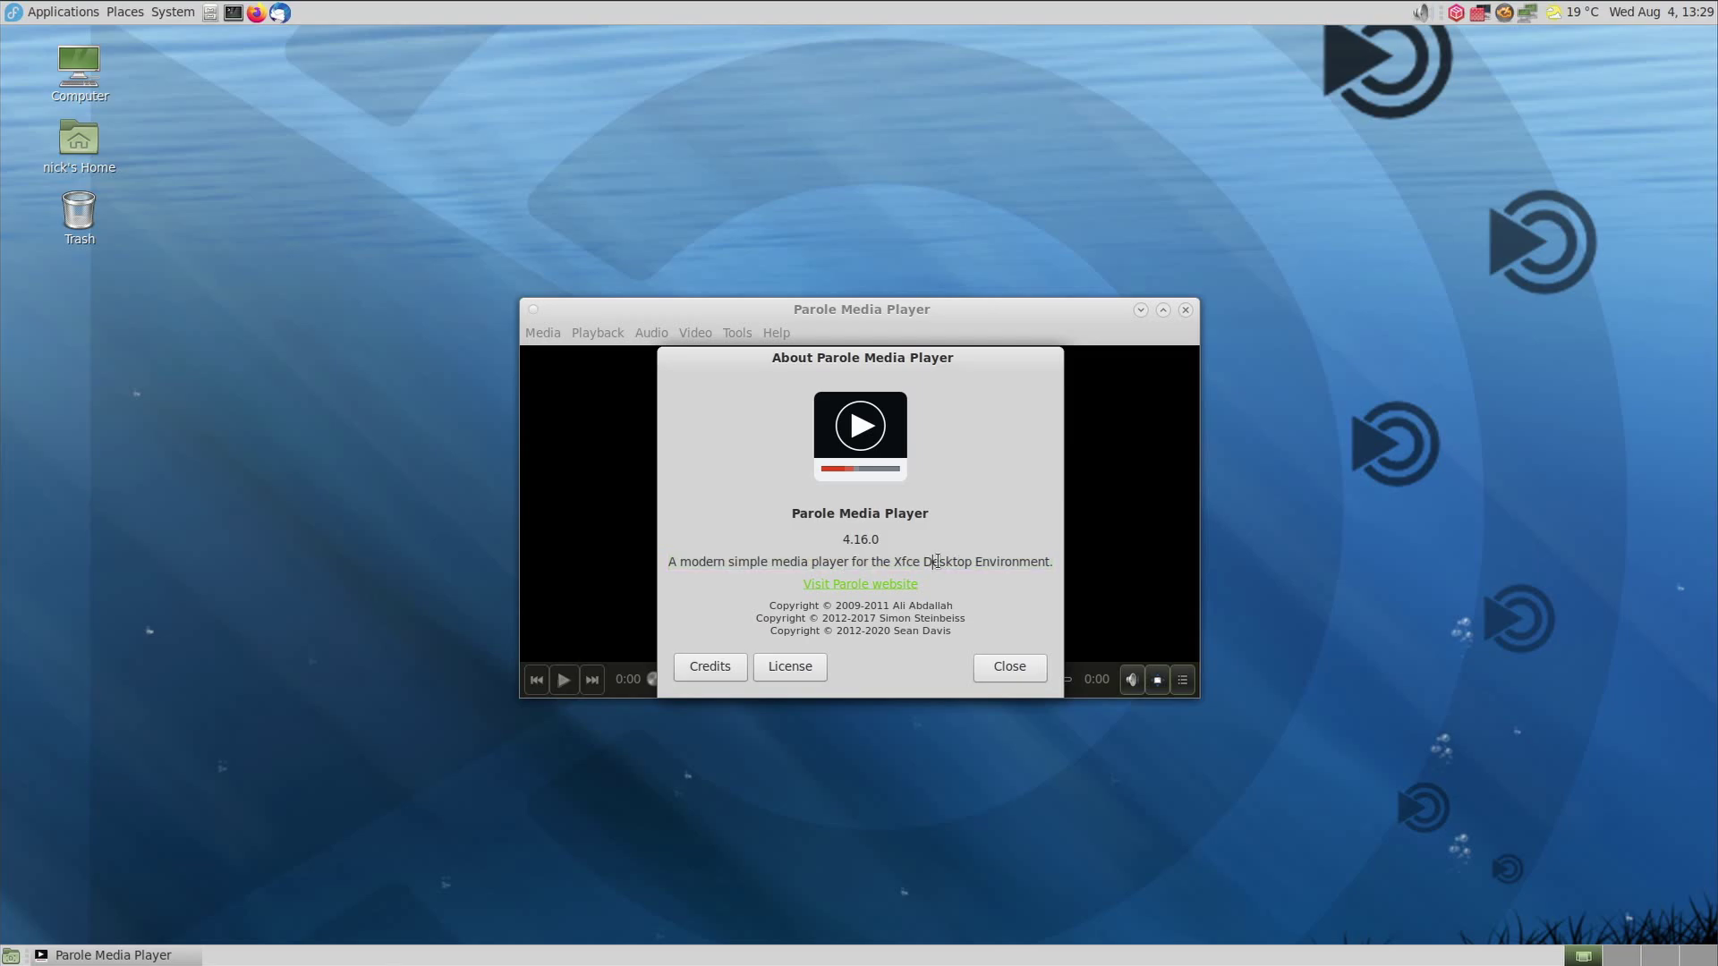
left_click(1002, 672)
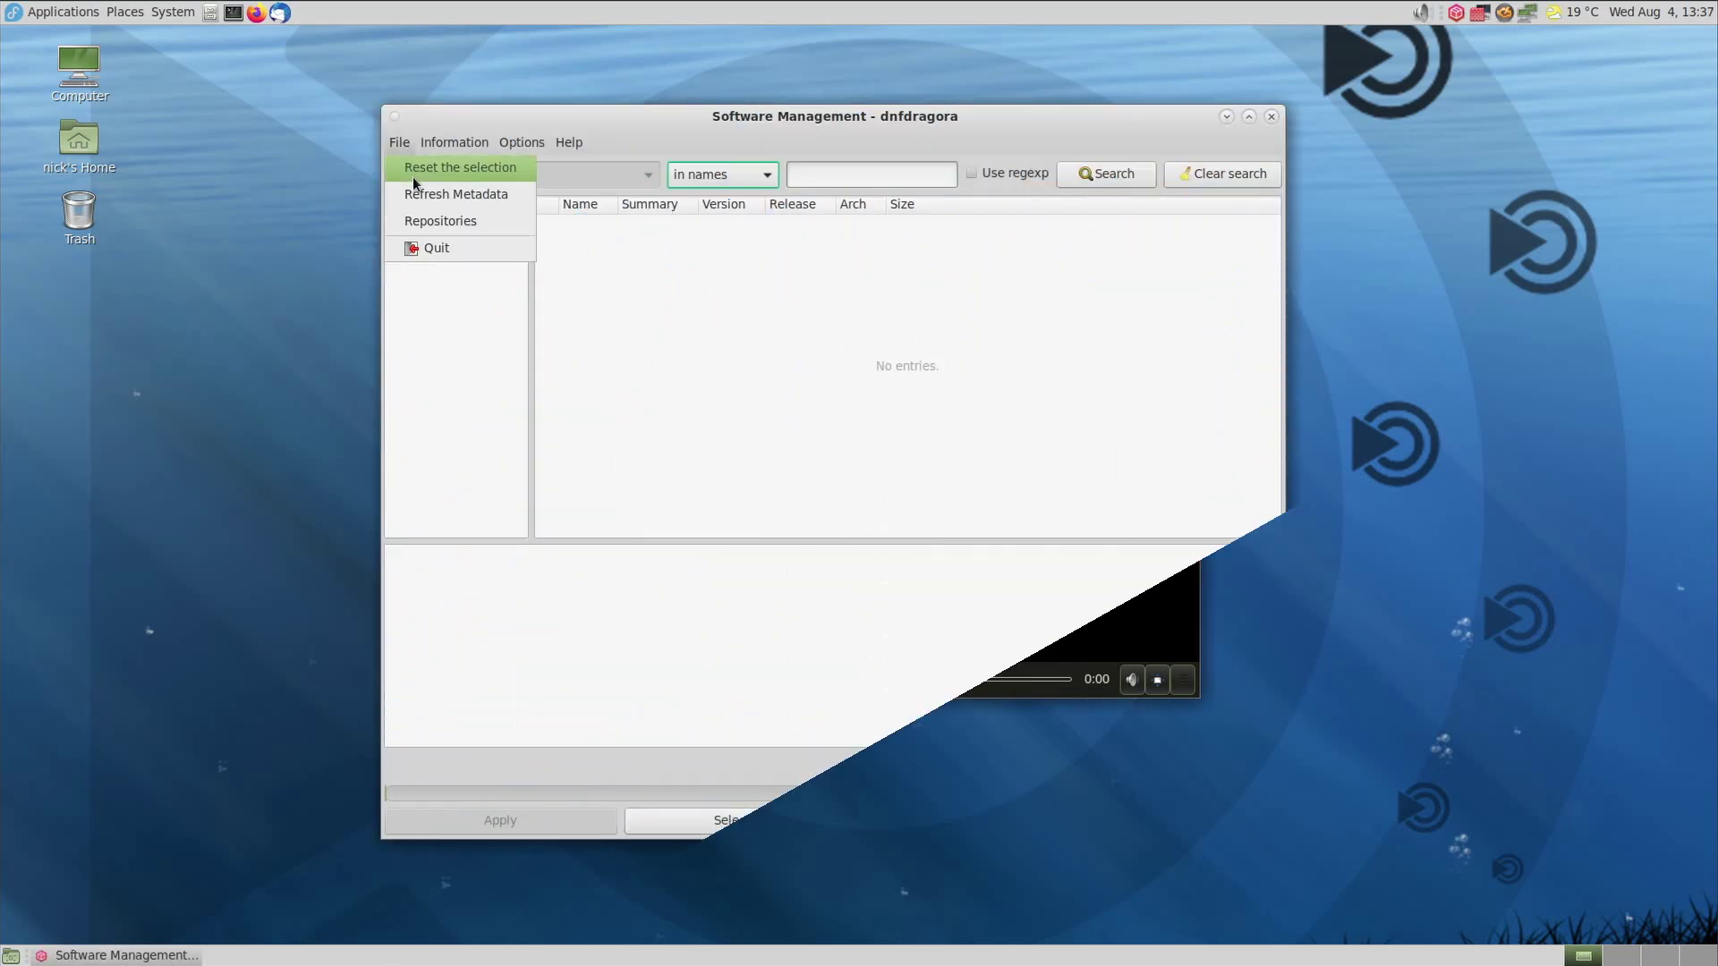
Open dnfdragora's repository management settings from the File menu.
left_click(416, 219)
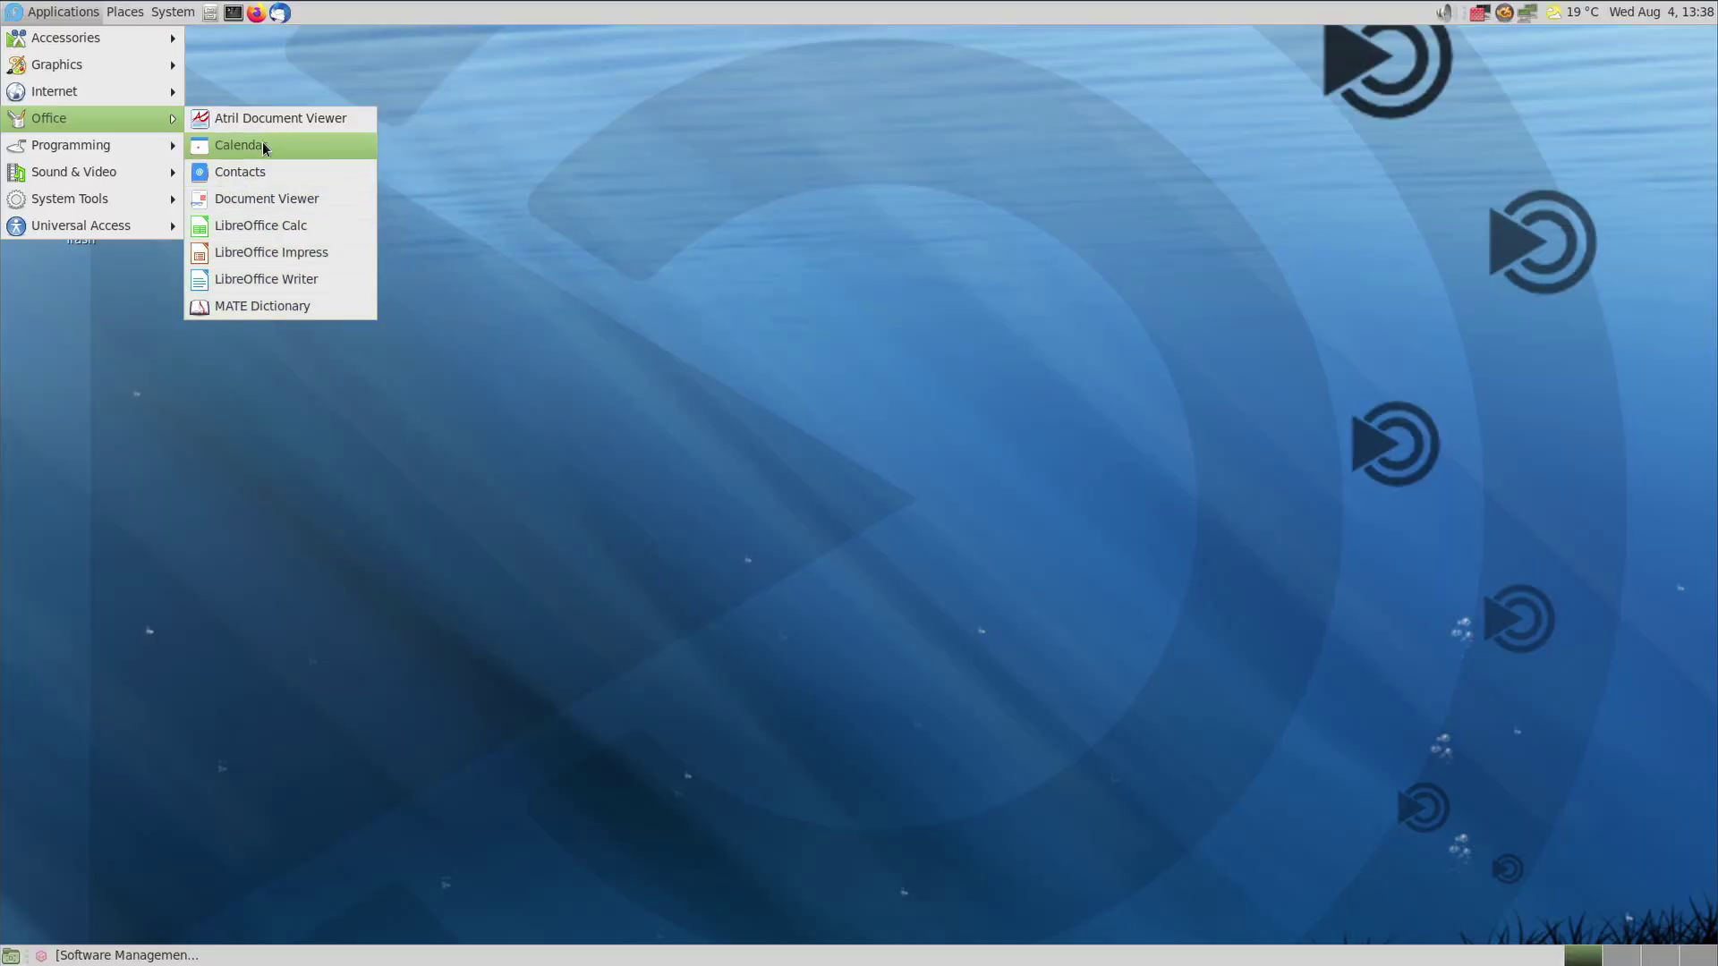
Launch Calendar, unmaximize its window, and show the About Calendar details for version 40.1.
left_click(313, 148)
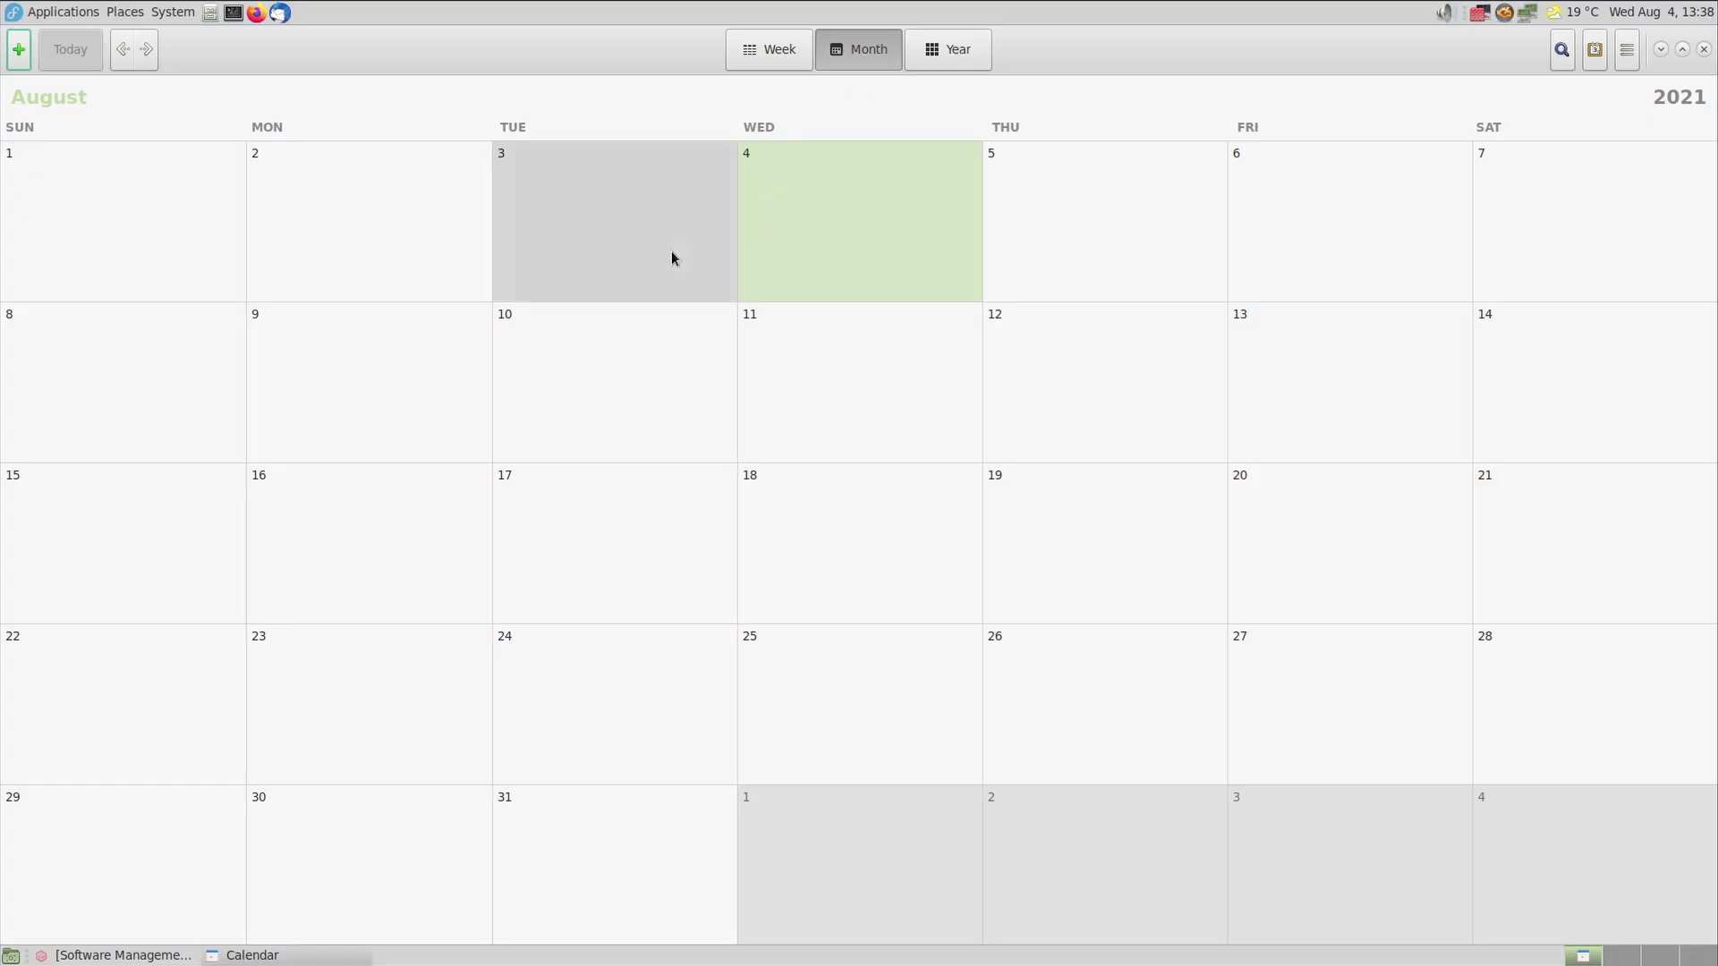
double_click(615, 71)
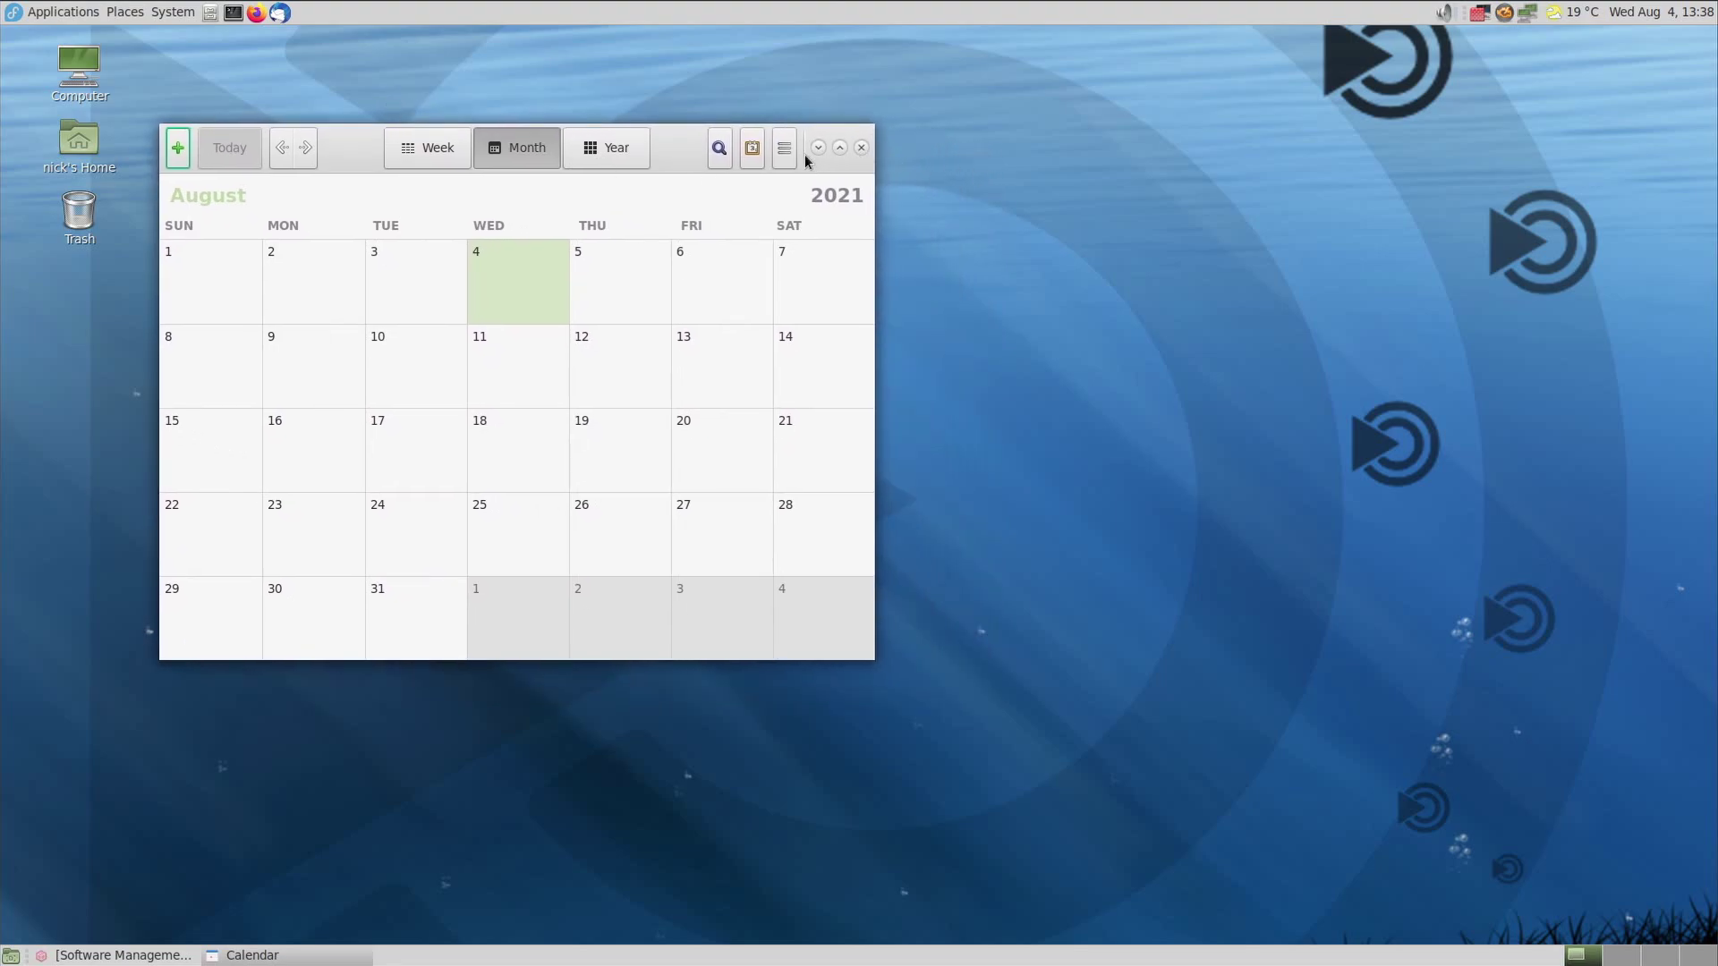
left_click(783, 149)
left_click(745, 279)
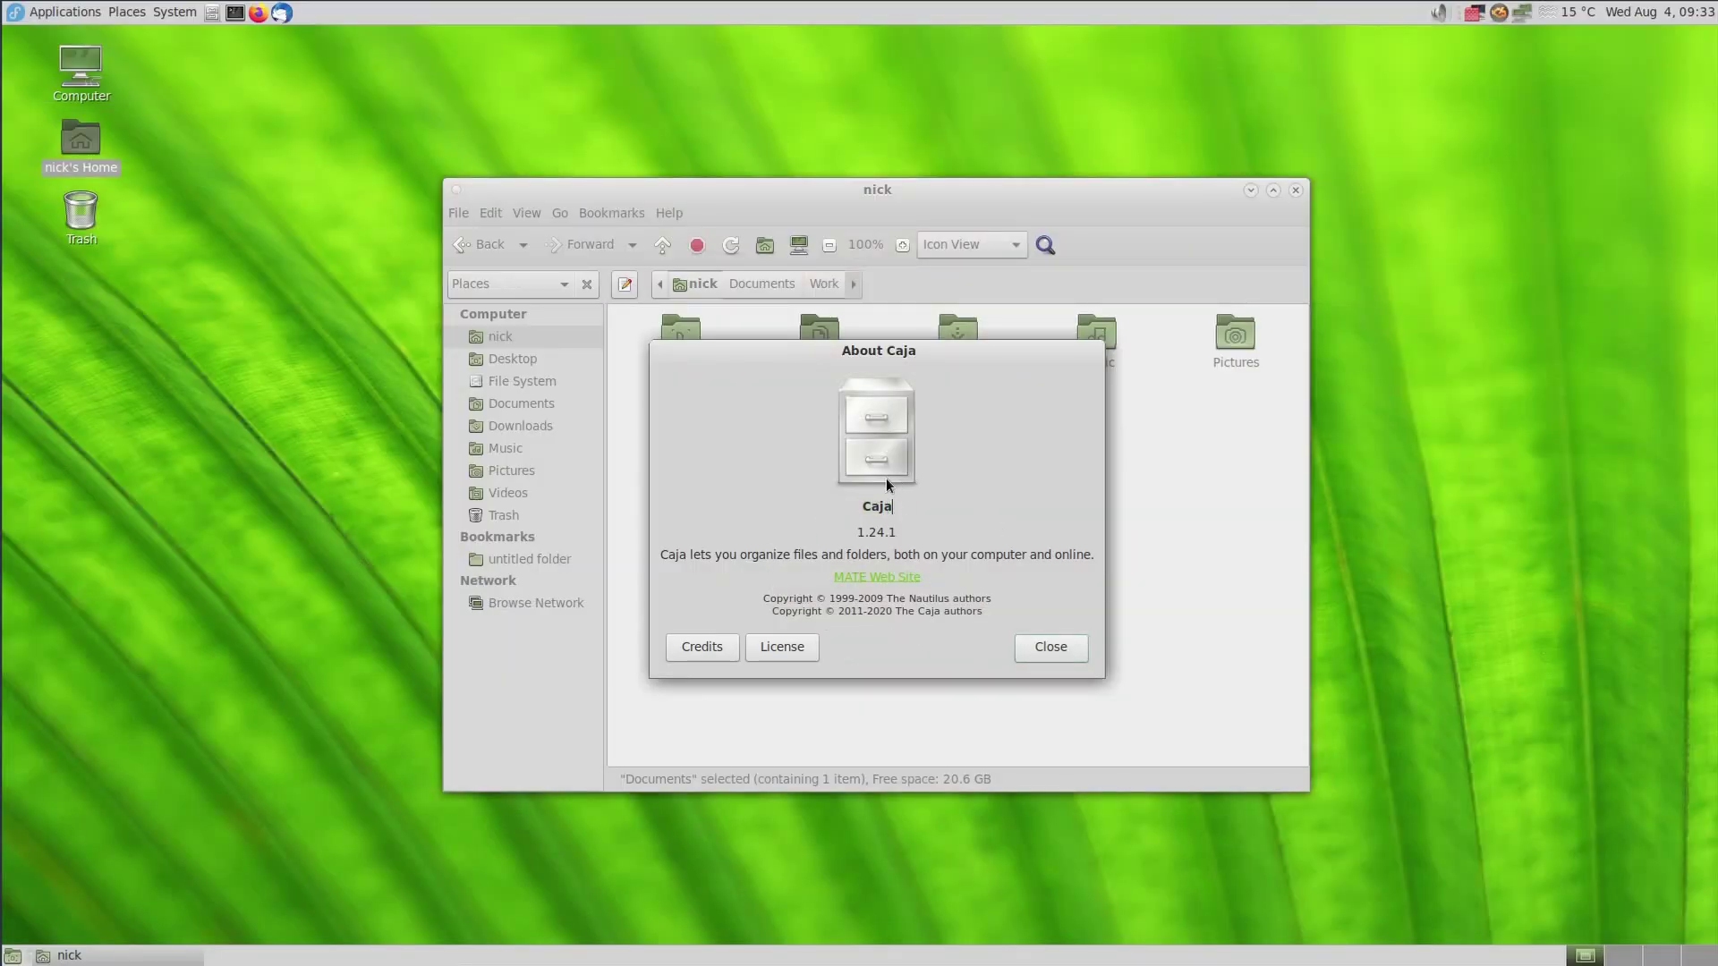
Close About Caja, open File System in a new tab, and switch to the / tab.
left_click(1048, 647)
right_click(519, 383)
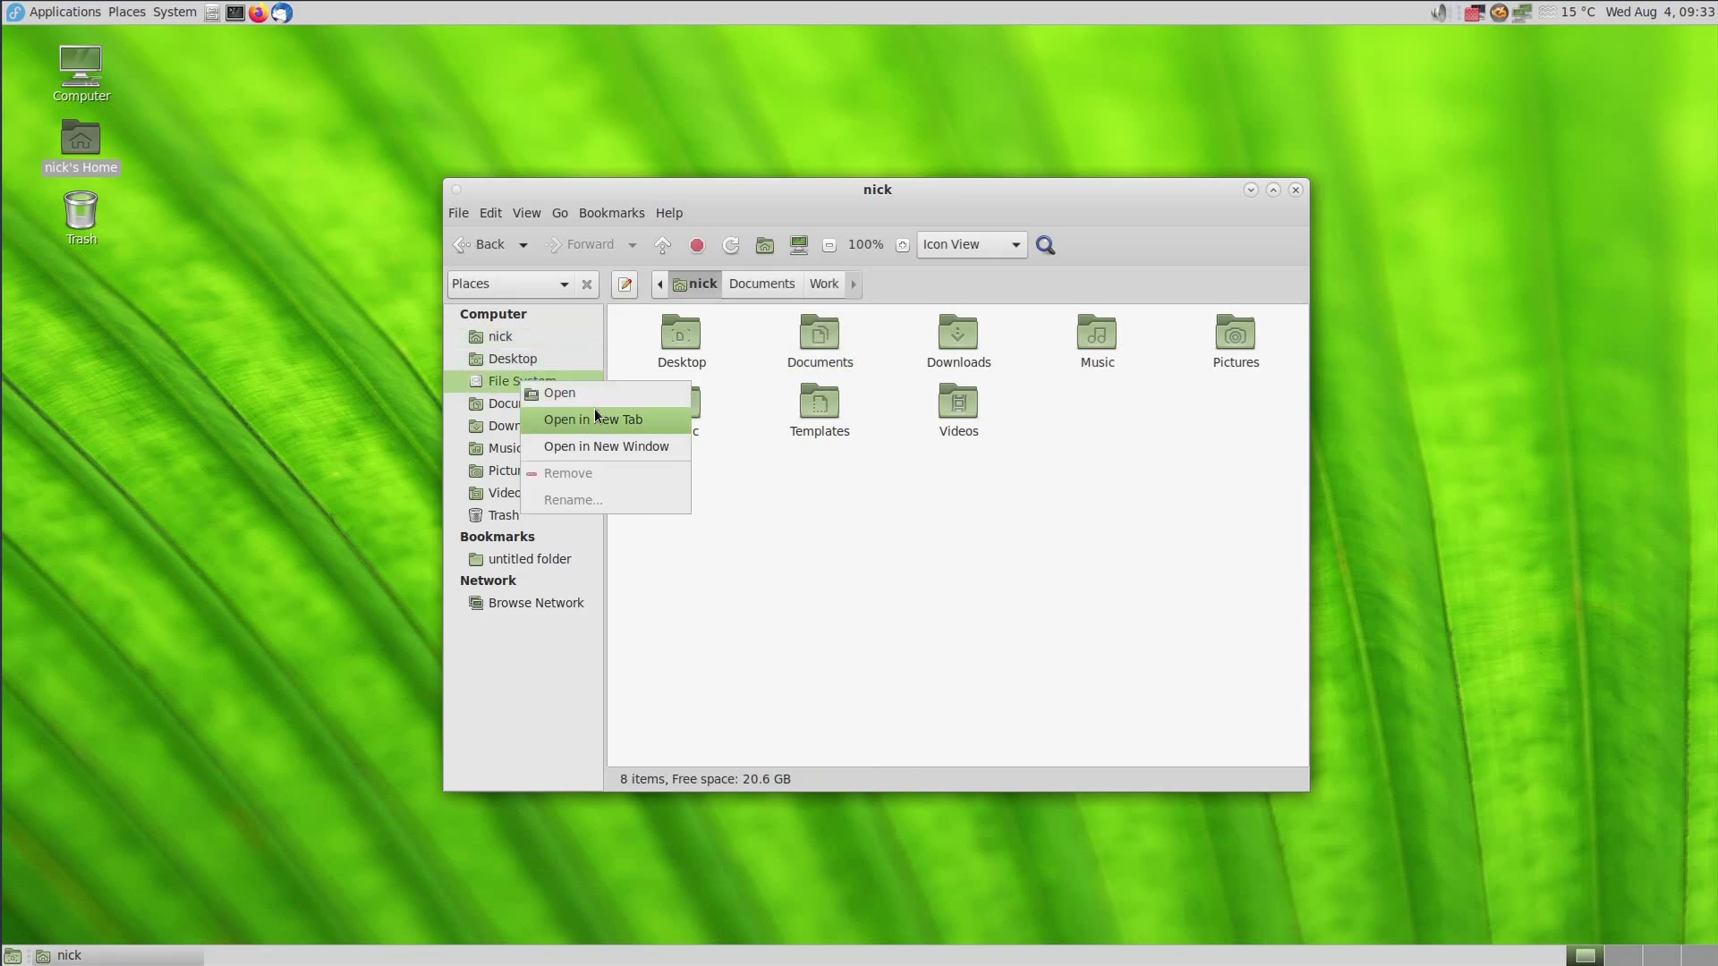
left_click(594, 416)
left_click(1050, 324)
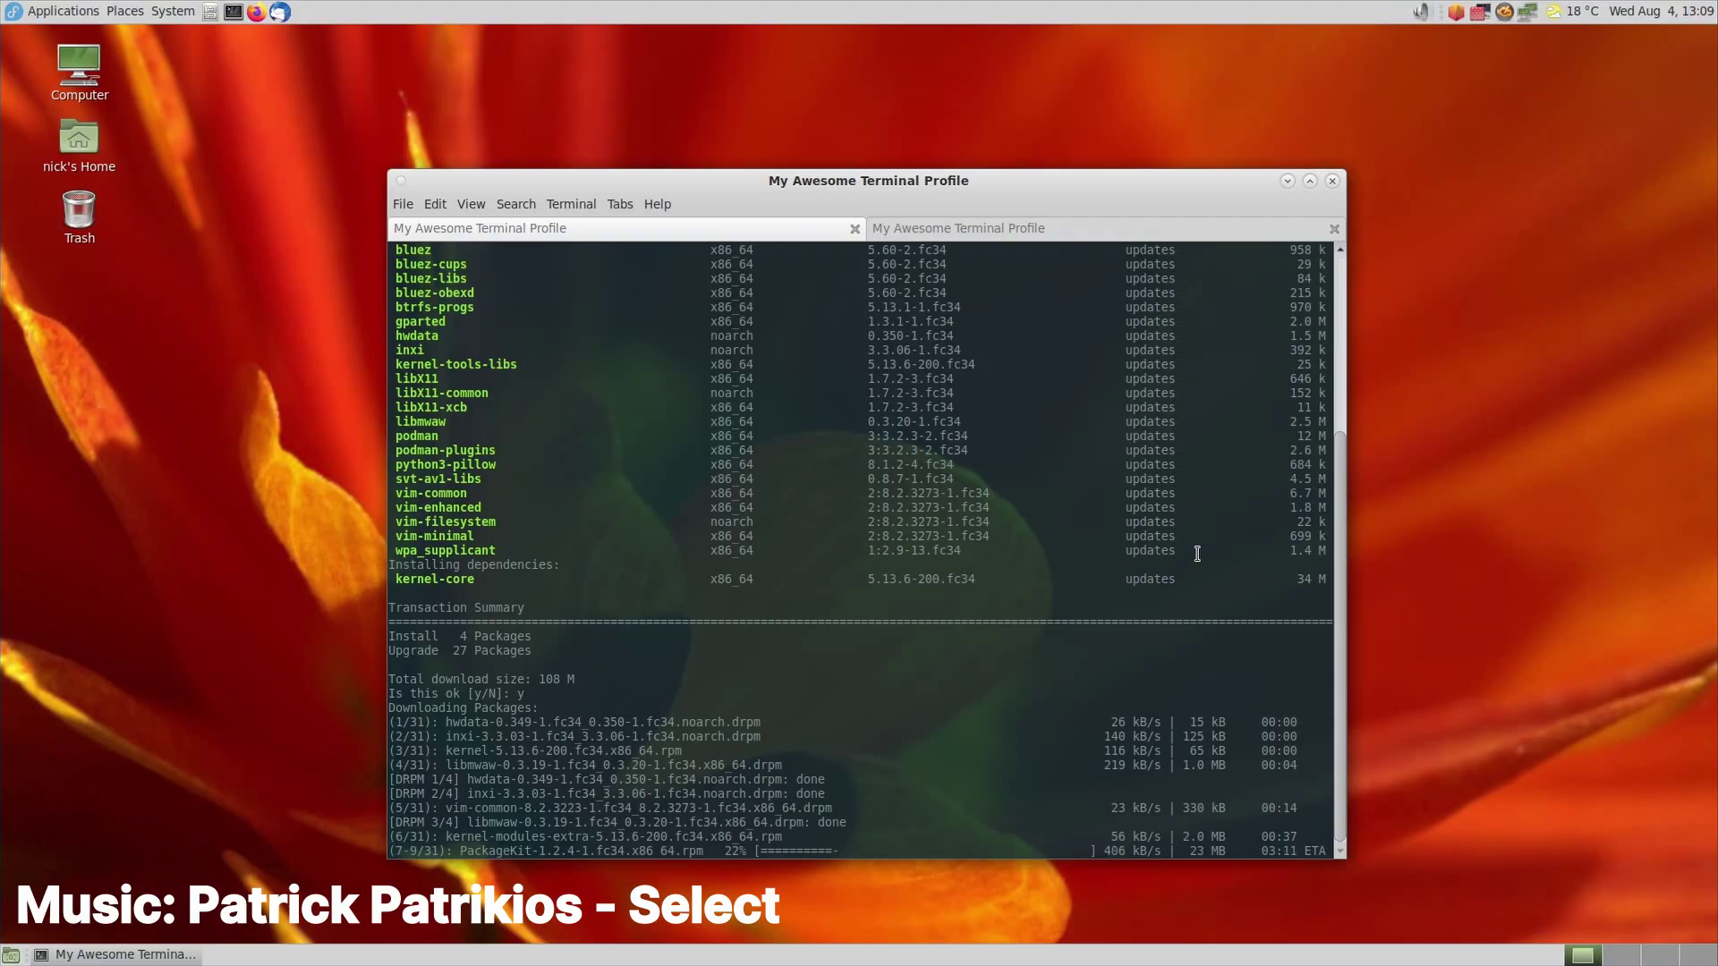
Switch to the second MATE Terminal tab to view its directory listing.
left_click(957, 234)
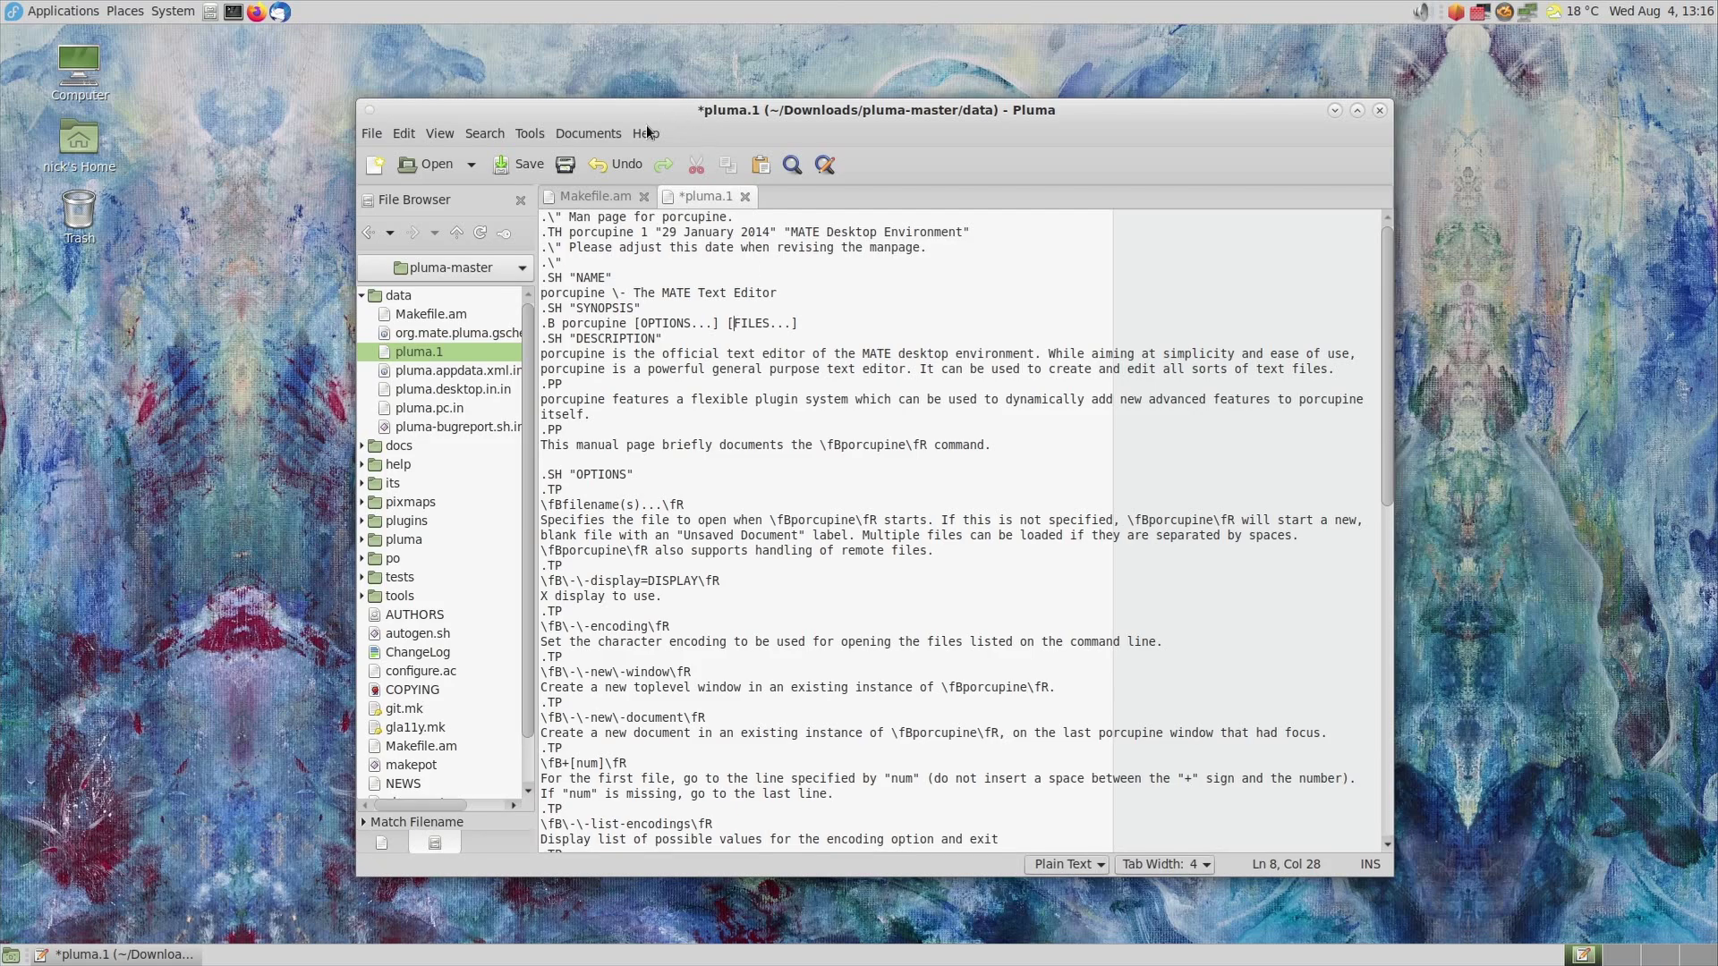
Start spell checking pluma.1 and ignore the flagged words fBporcupine and fR.
left_click(534, 134)
left_click(573, 157)
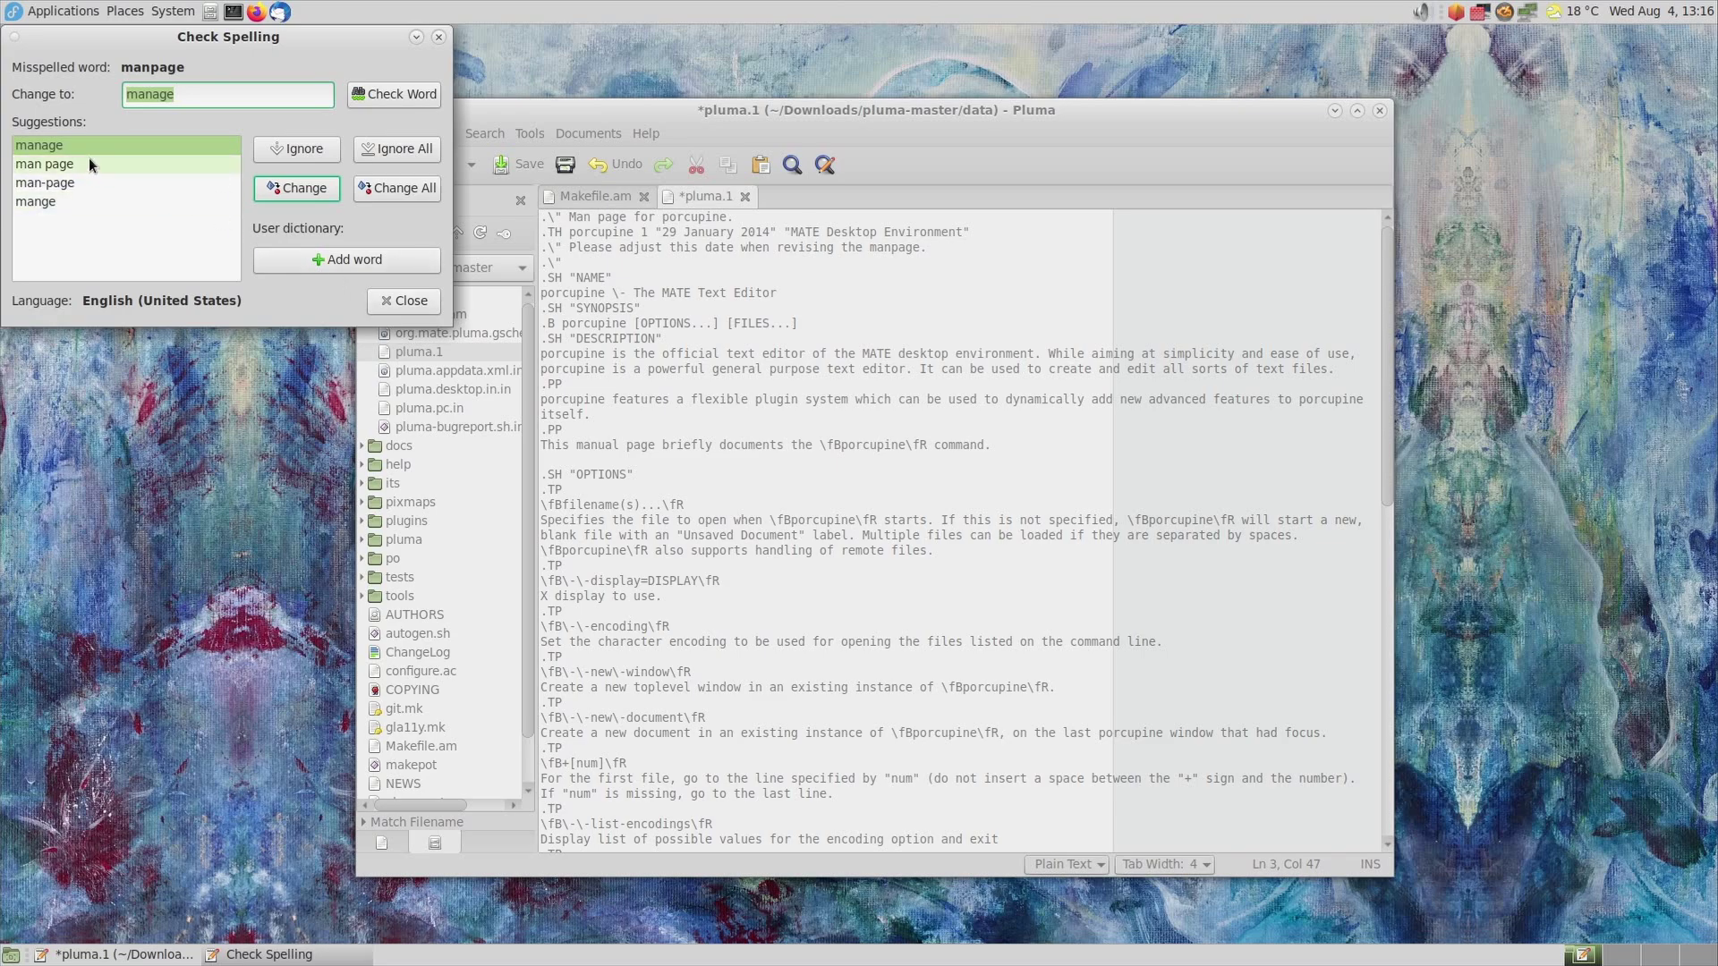
left_click(314, 150)
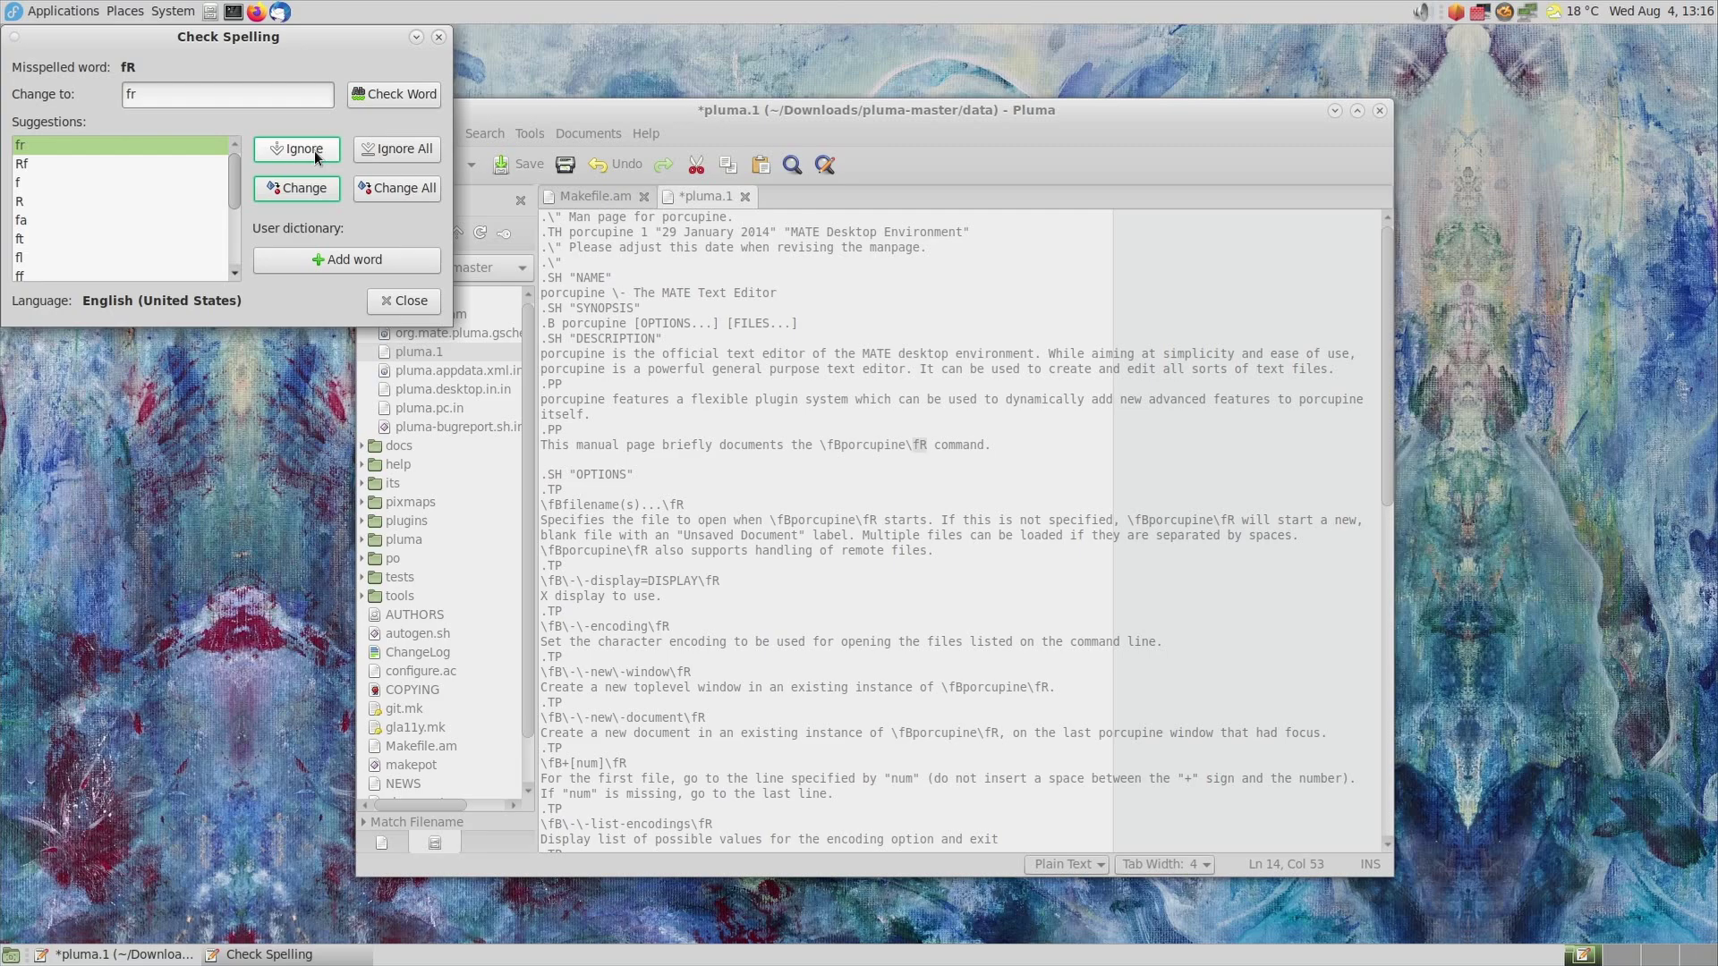
left_click(314, 150)
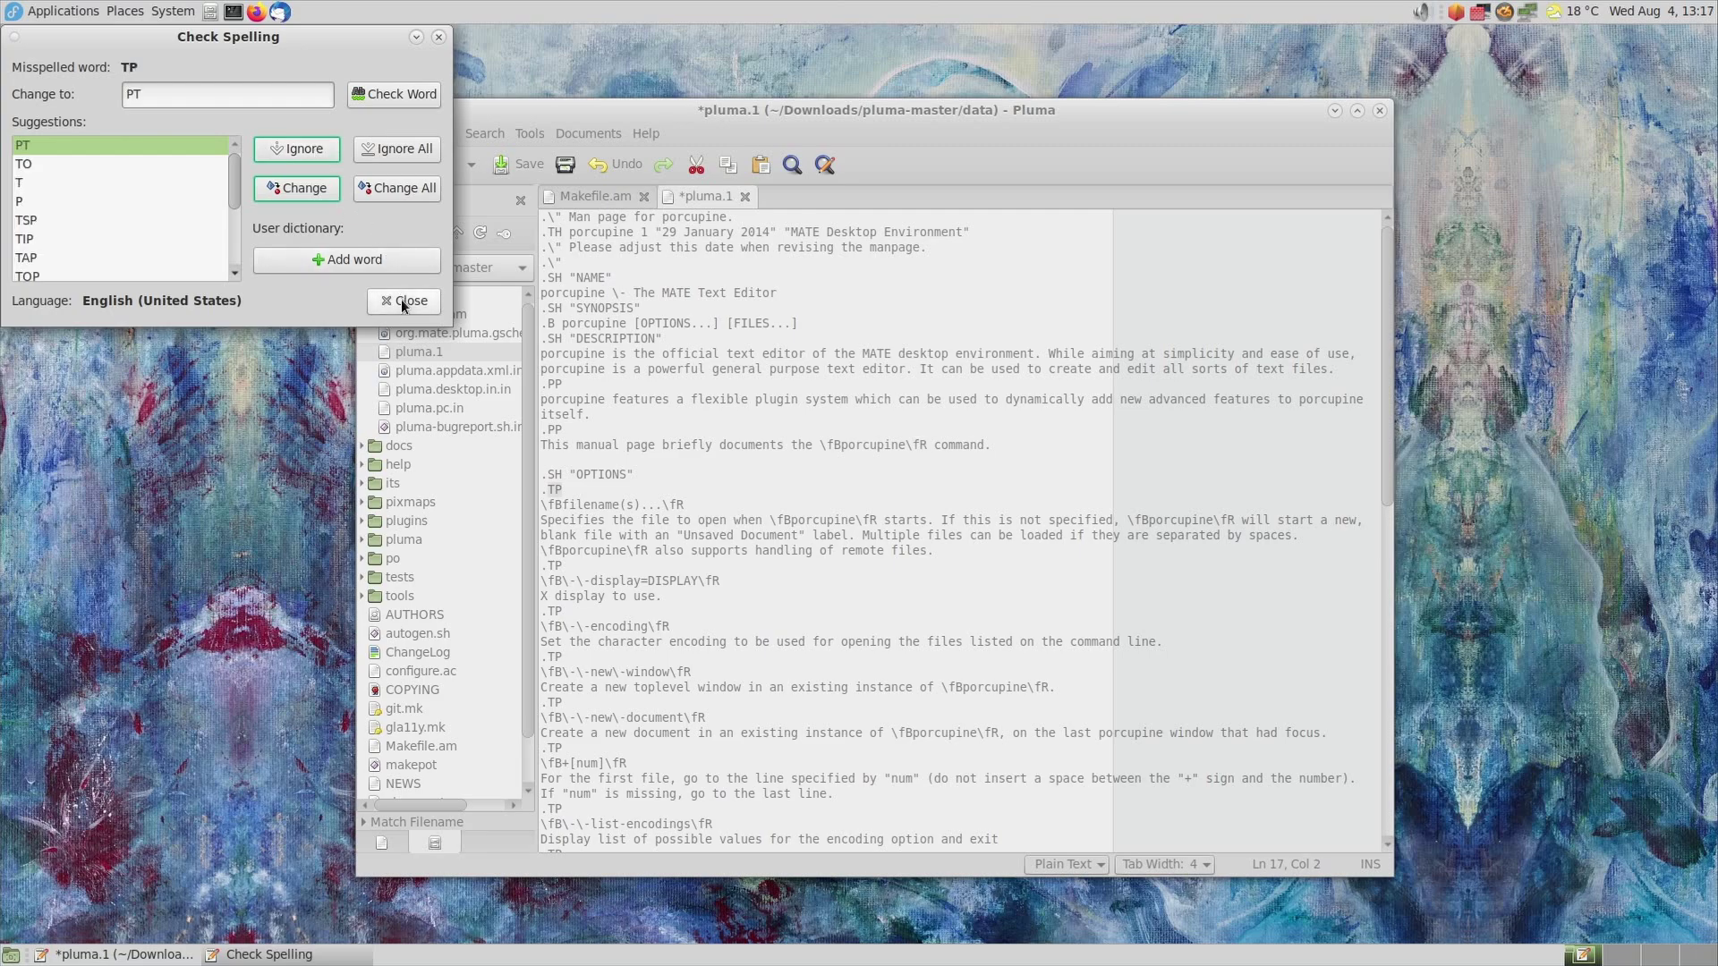